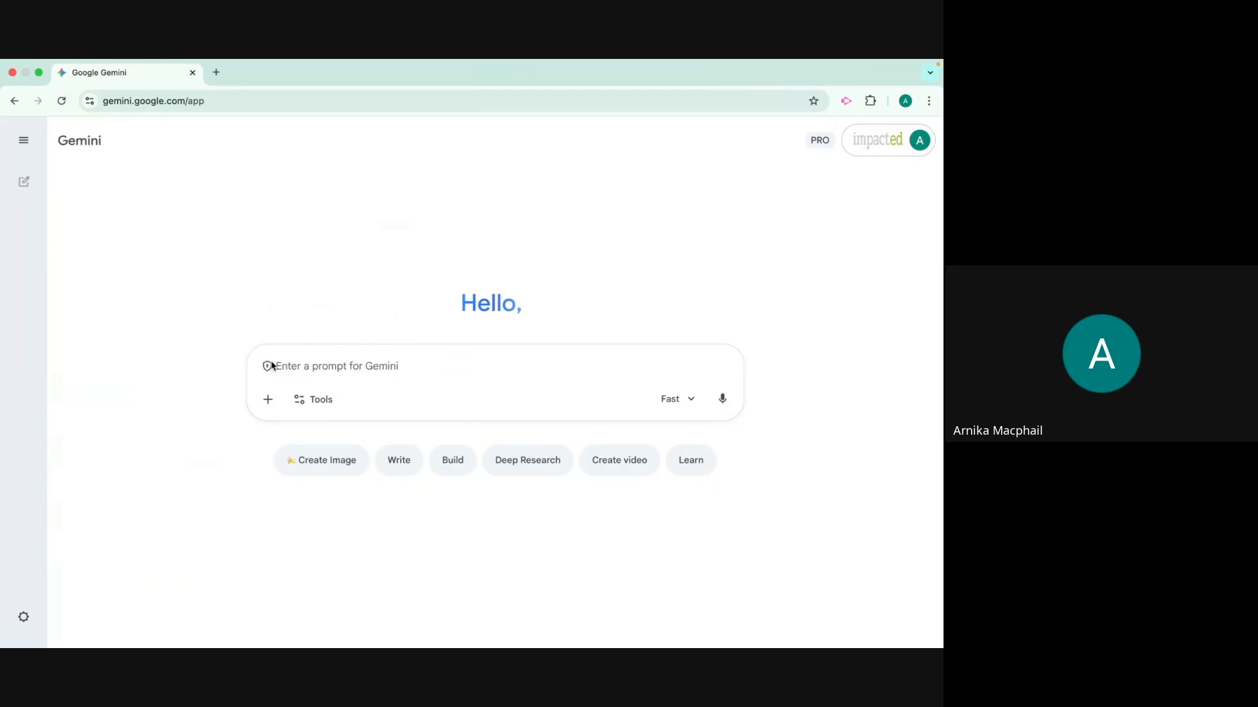
pyautogui.click(332, 402)
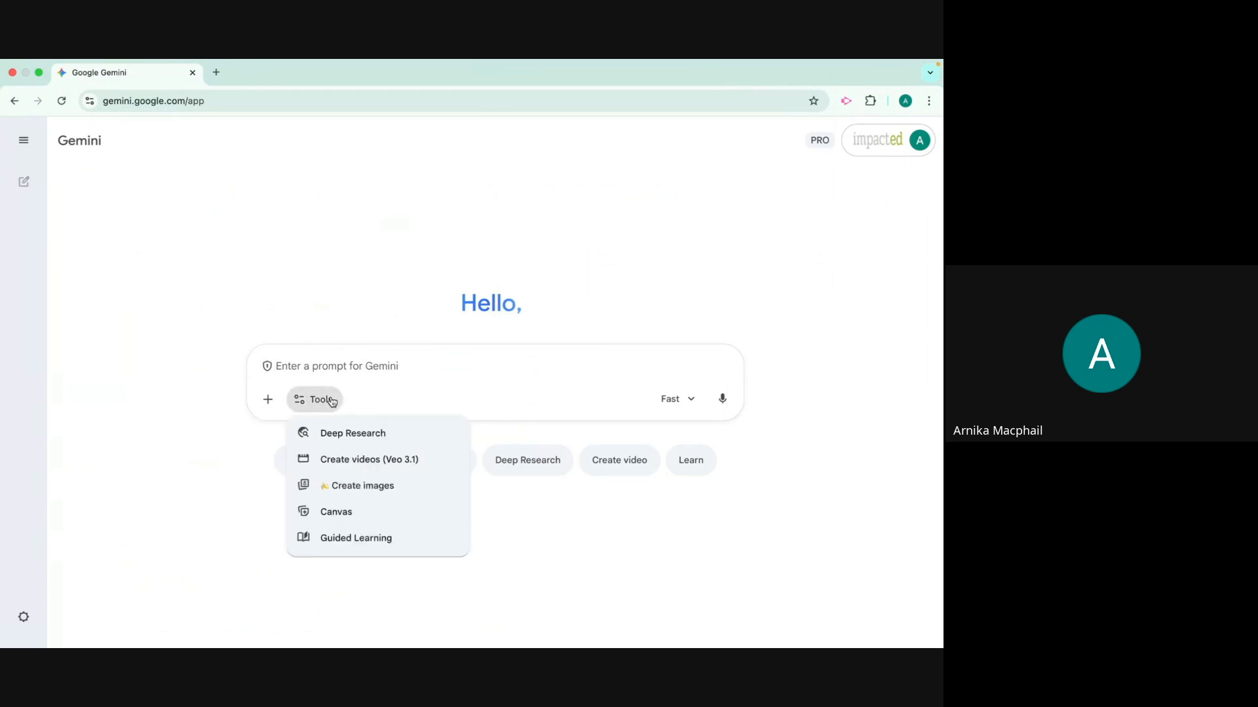
pyautogui.click(347, 515)
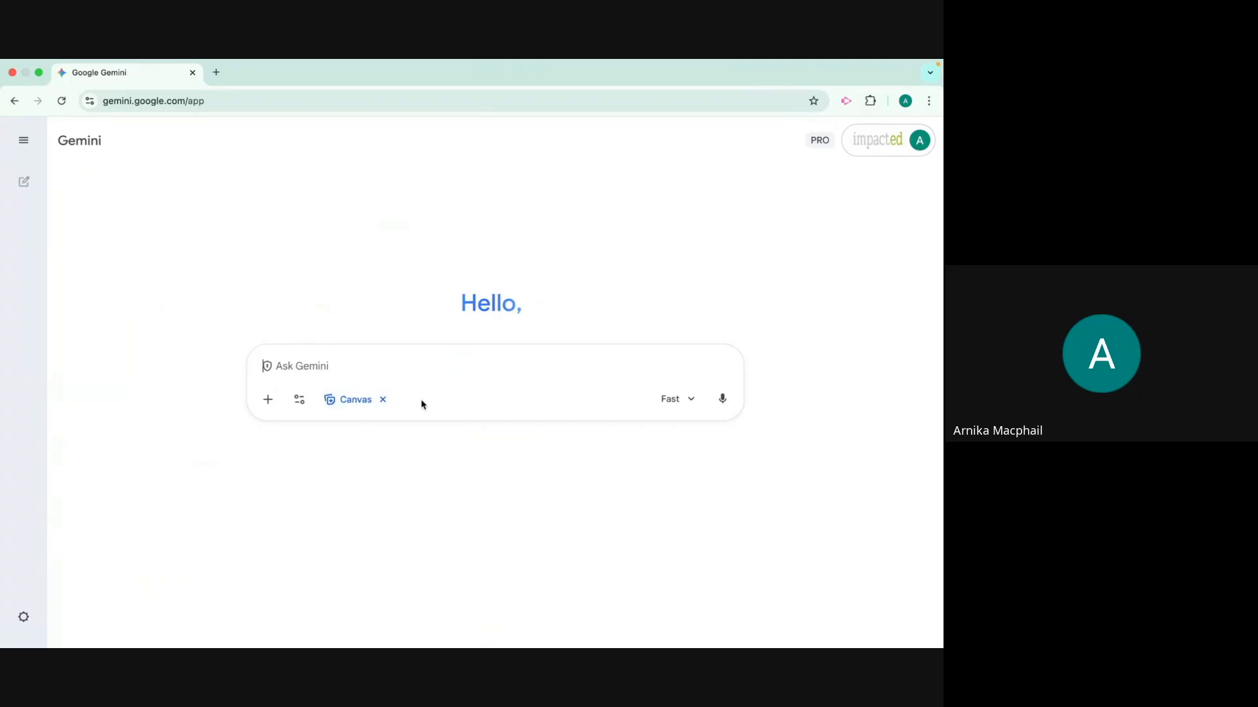
pyautogui.click(382, 401)
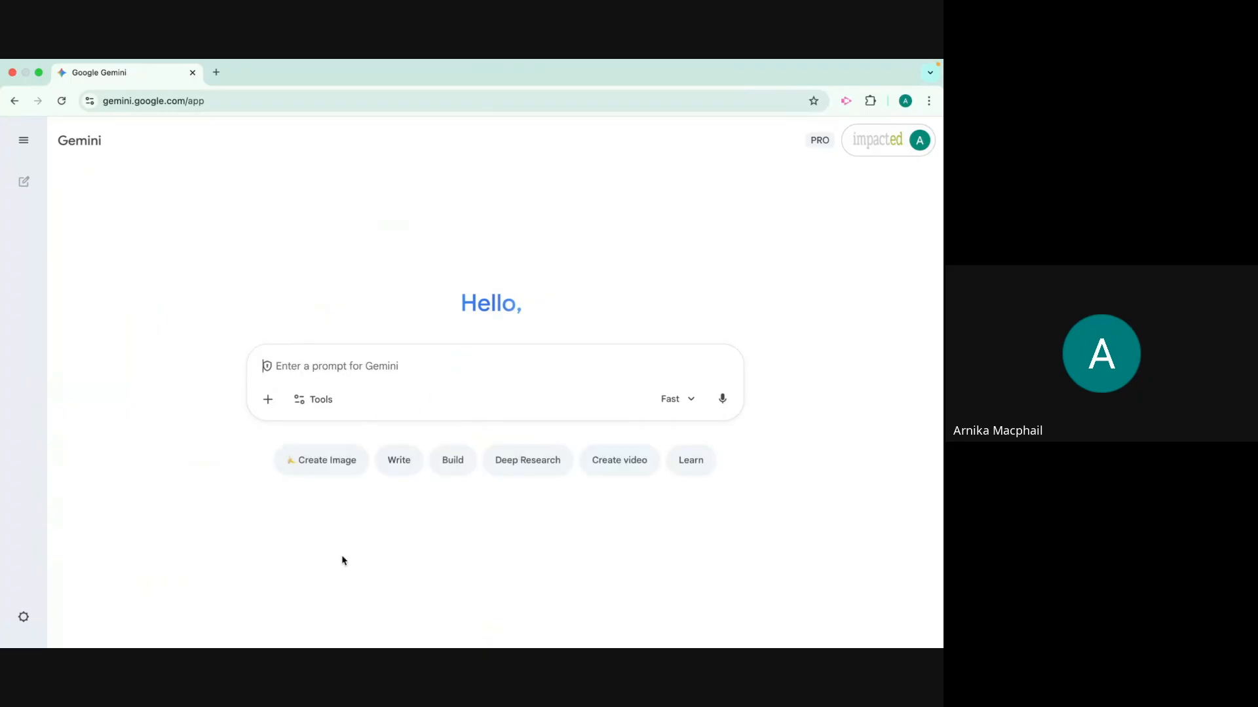
# Enable the Canvas tool and submit the suggested prompt "Build a fireworks generator"
pyautogui.click(317, 401)
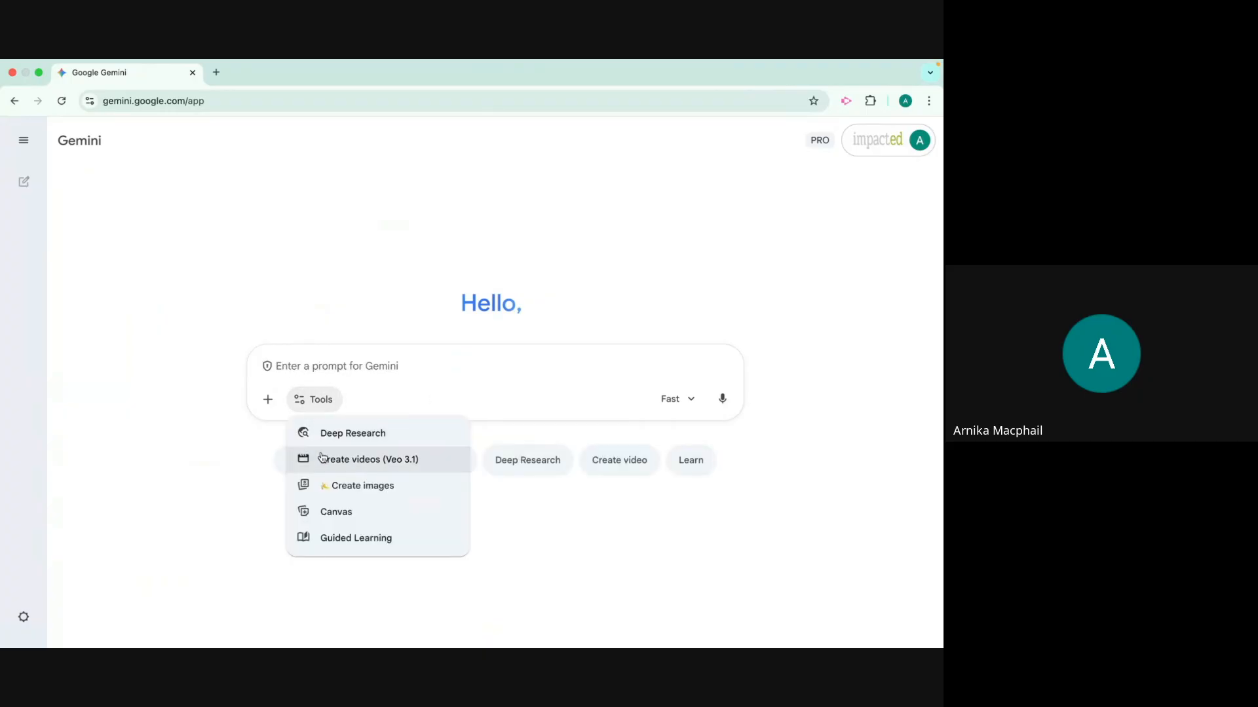
pyautogui.click(335, 513)
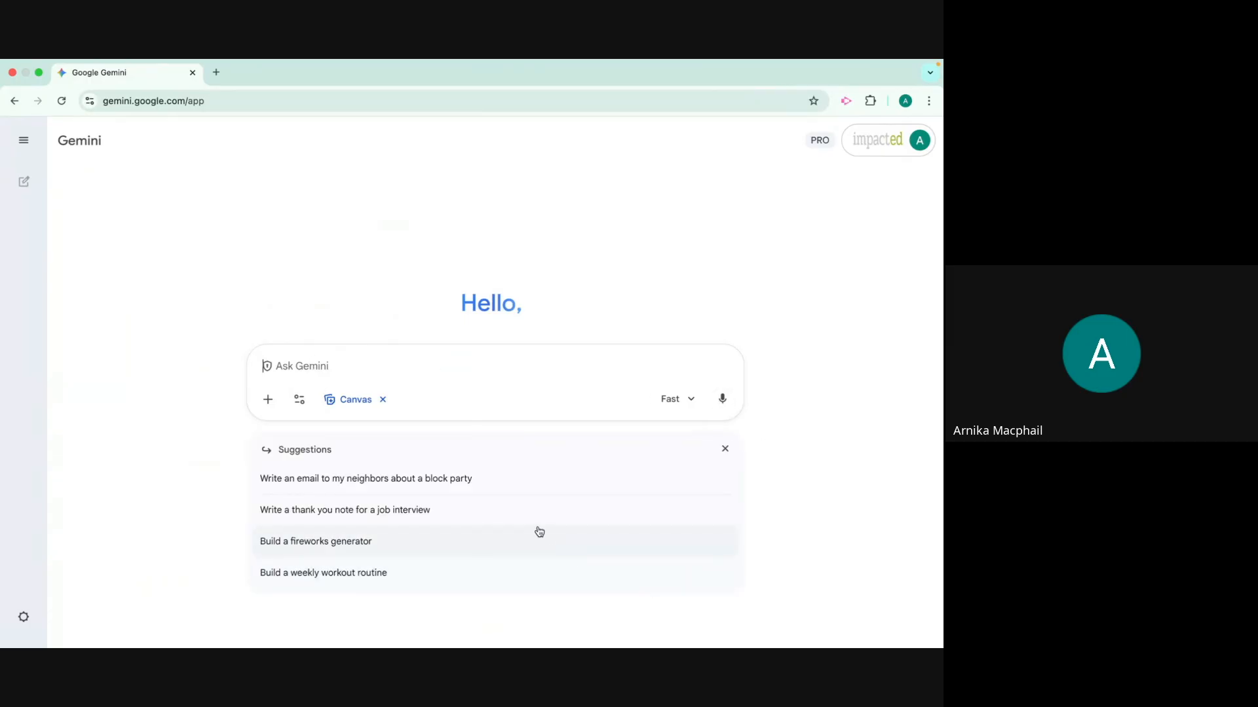
pyautogui.click(472, 543)
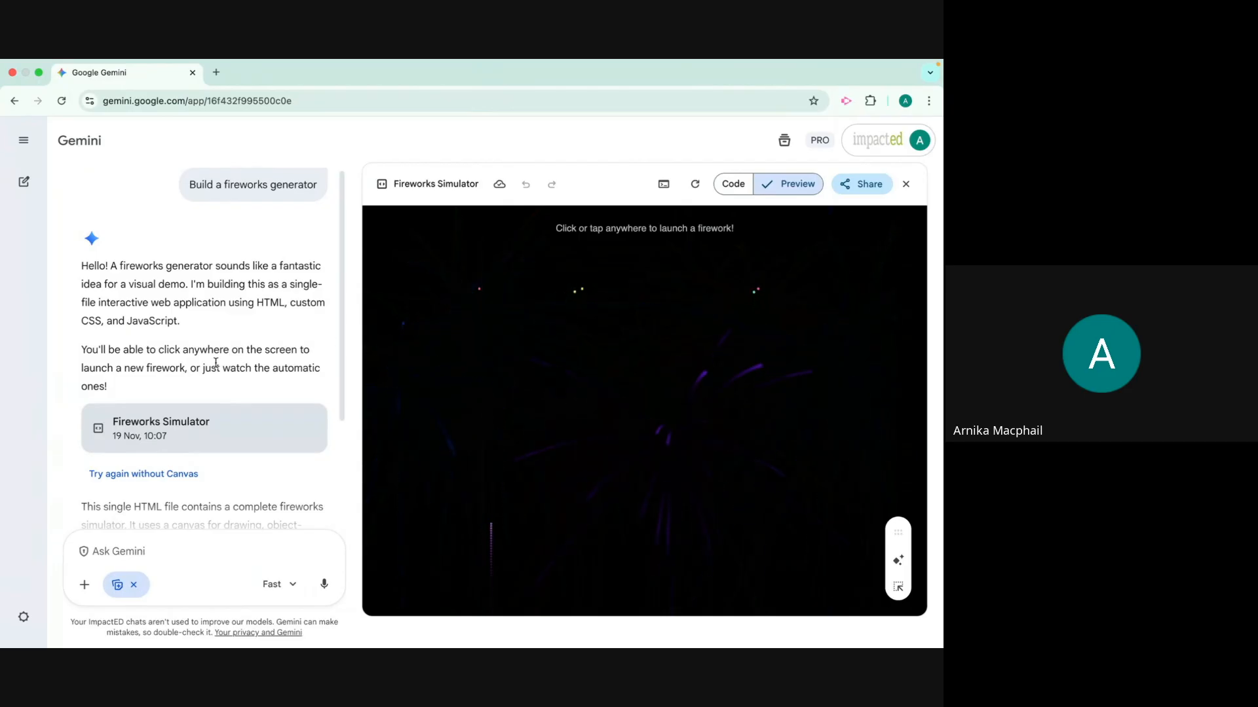
# Read through the chat response that describes the generated Fireworks Simulator
pyautogui.scroll(-1, 214, 364)
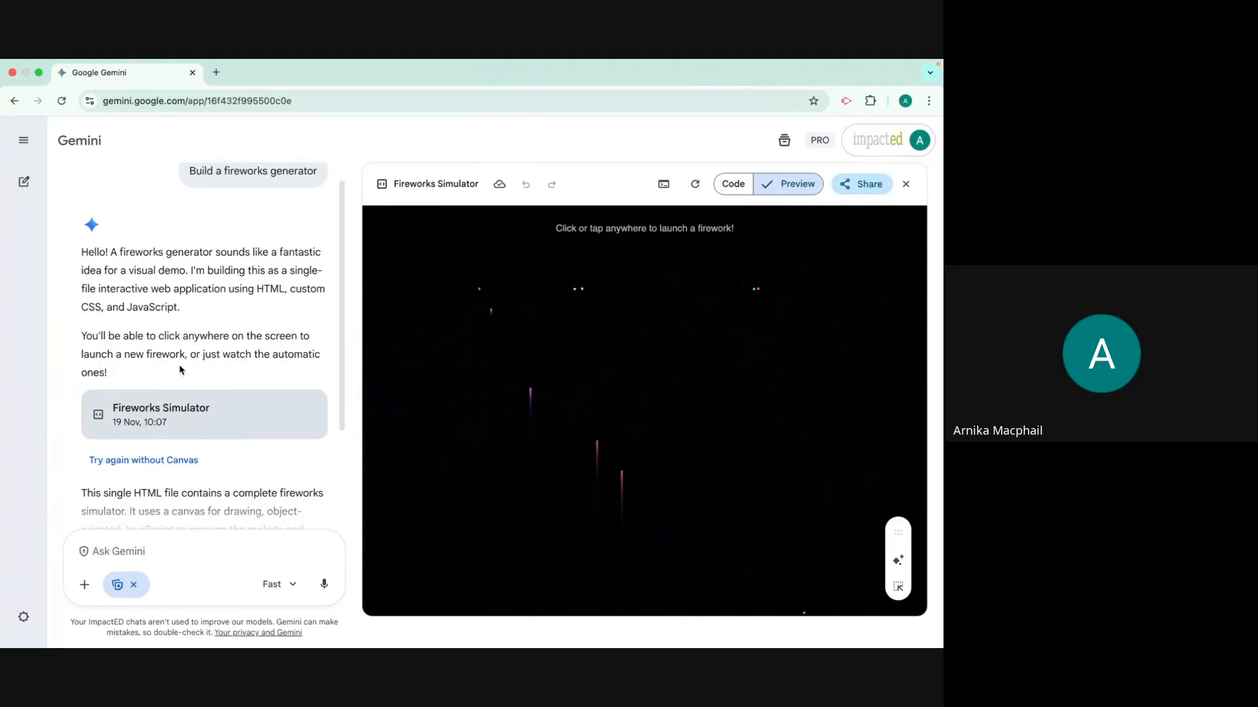
pyautogui.scroll(-2, 181, 370)
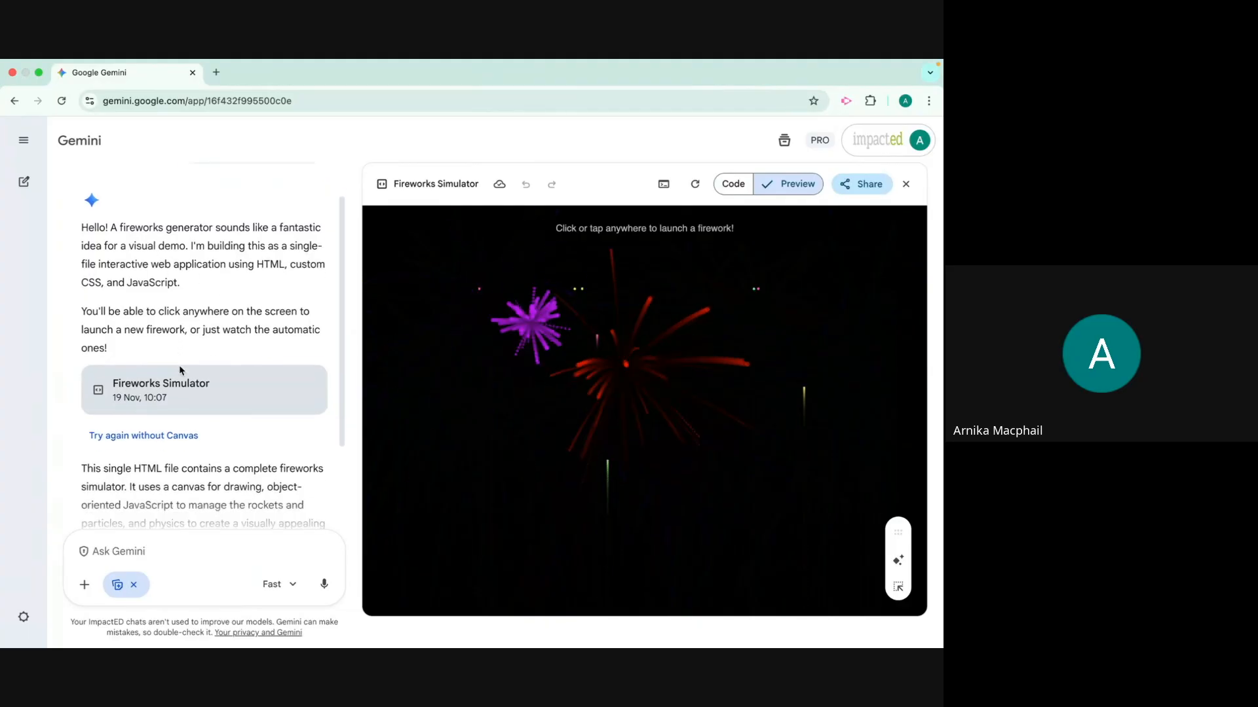
pyautogui.scroll(-5, 181, 370)
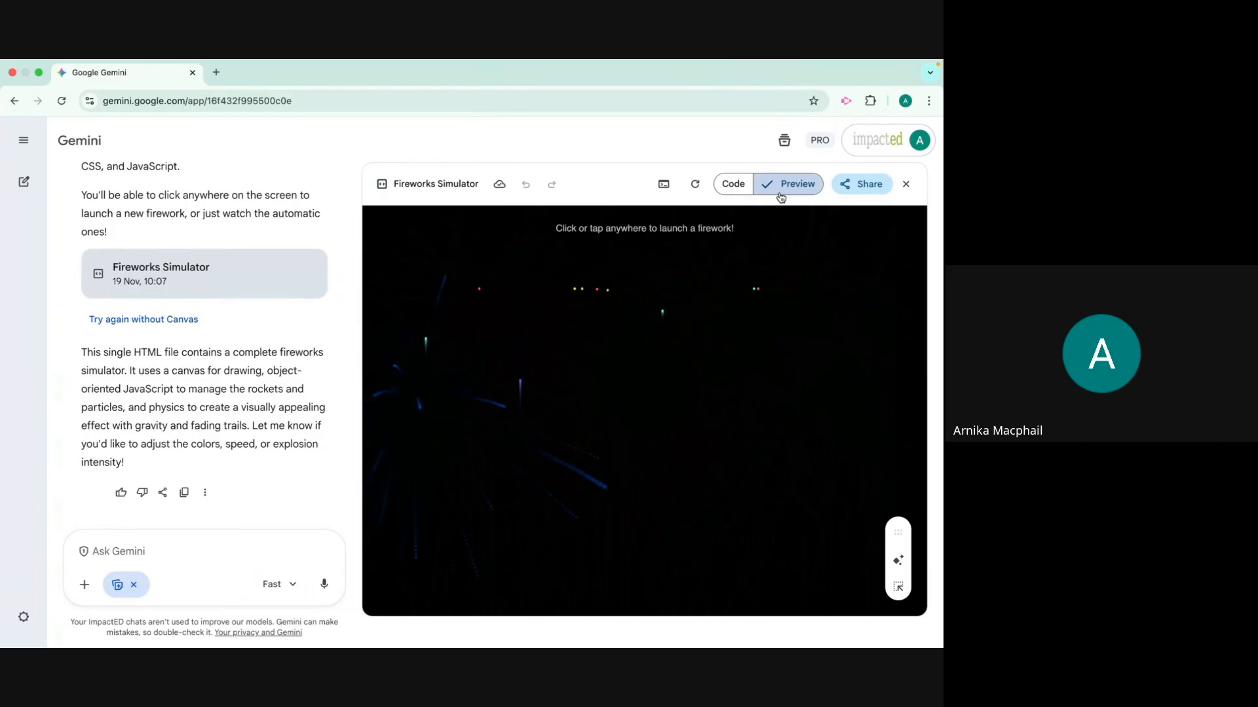
# Display the Fireworks Simulator's code and examine it from the beginning to the closing animation setup
pyautogui.click(742, 194)
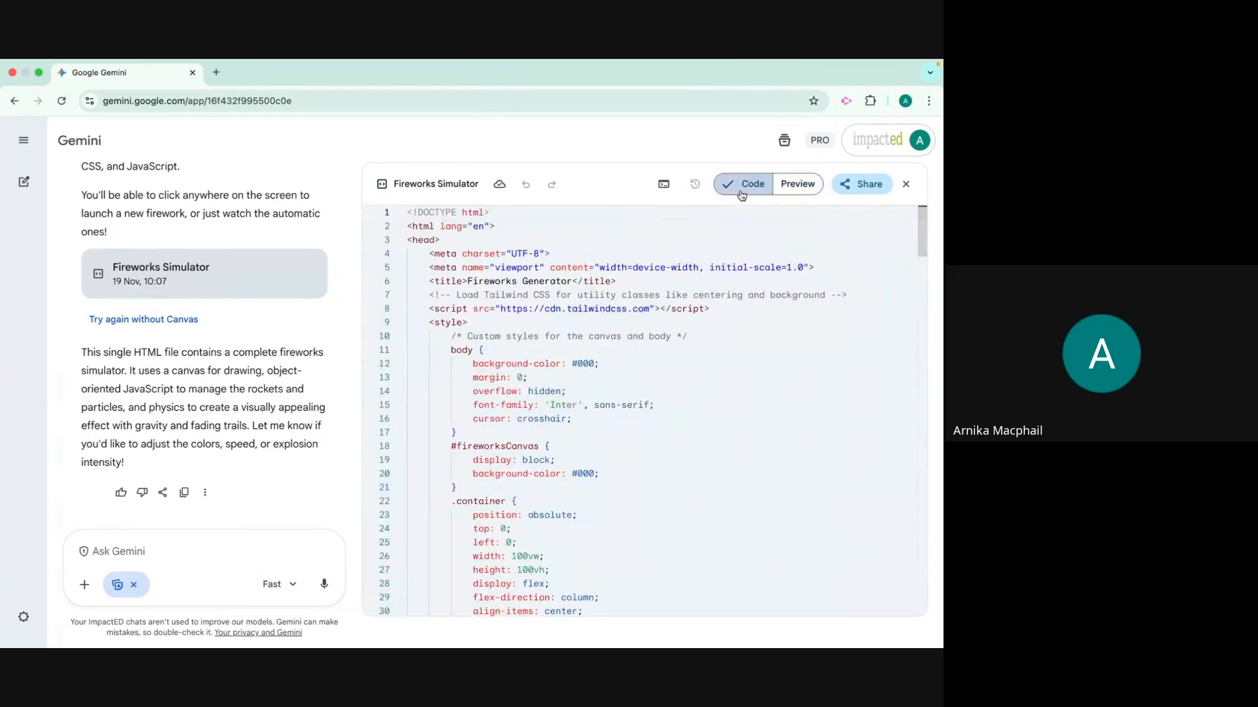
pyautogui.scroll(-3, 672, 408)
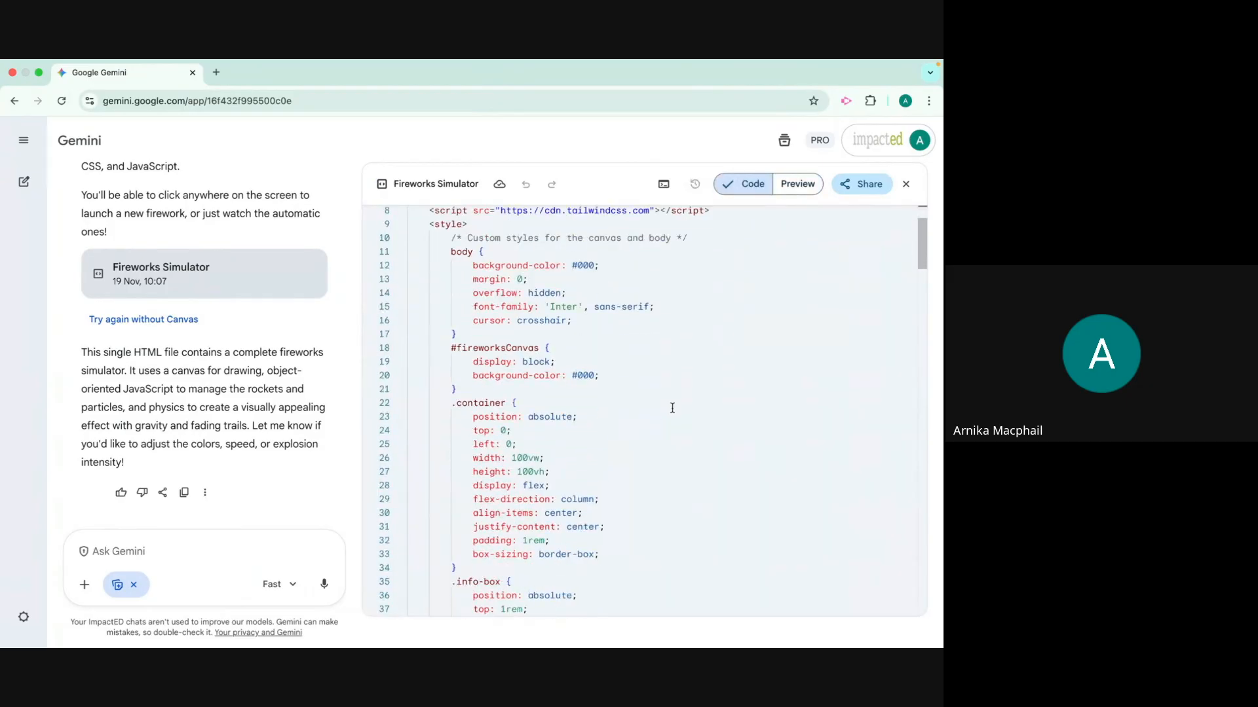
pyautogui.scroll(-15, 672, 408)
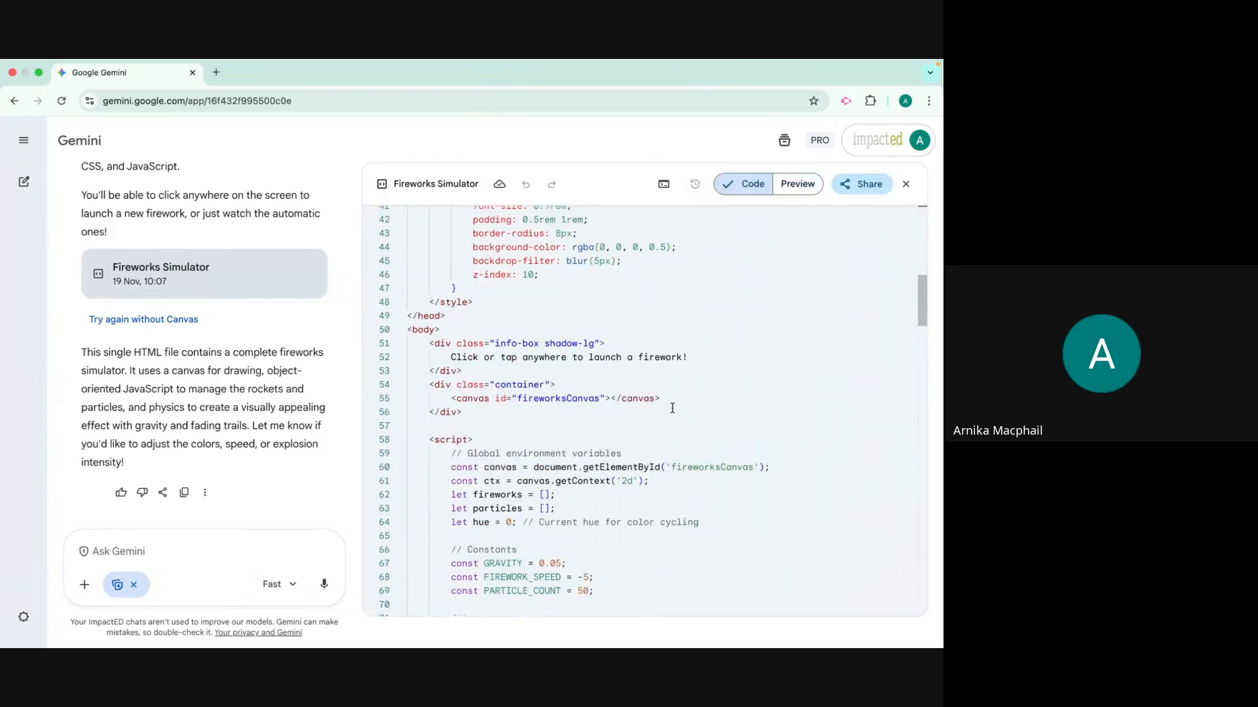
pyautogui.scroll(-16, 672, 407)
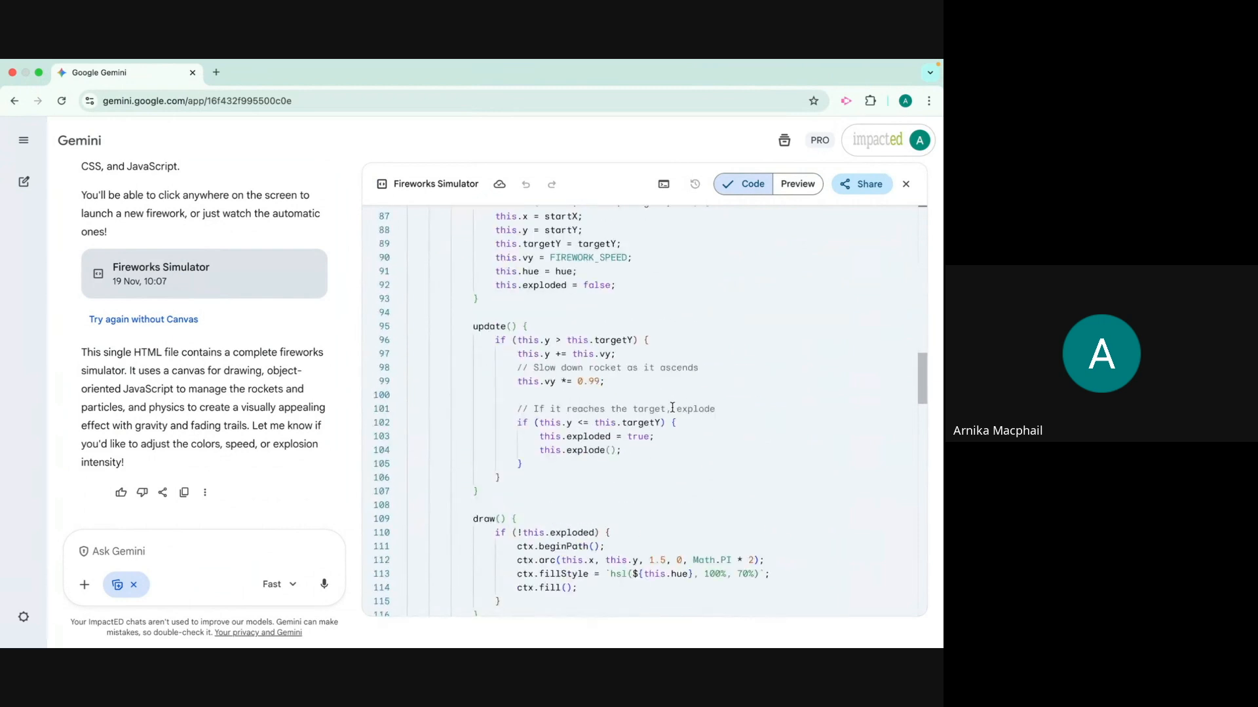
pyautogui.scroll(-10, 672, 407)
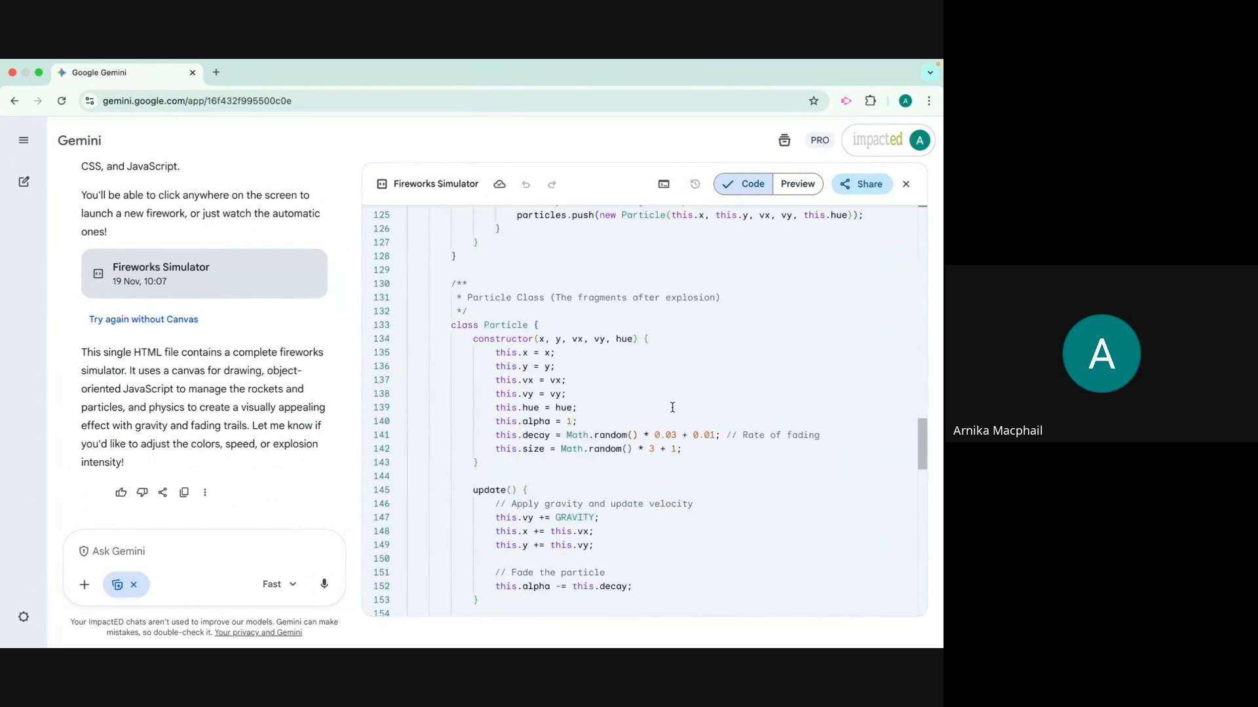
pyautogui.scroll(-10, 672, 407)
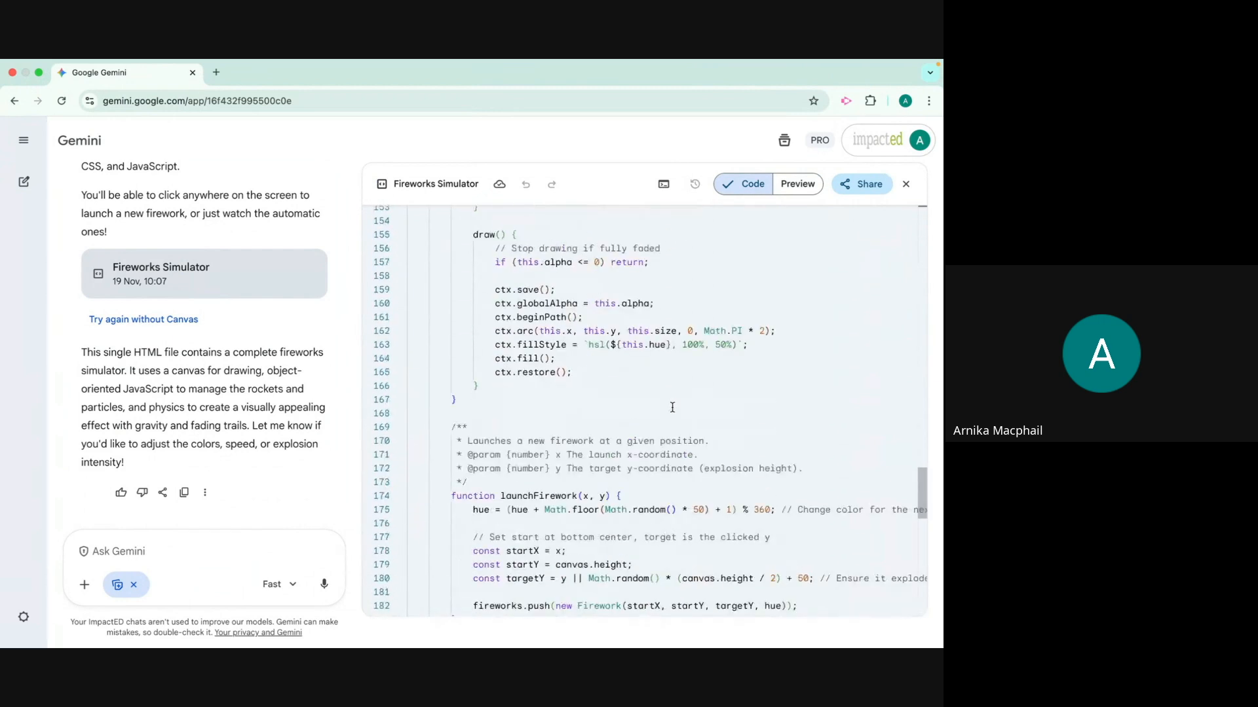
pyautogui.scroll(-8, 672, 408)
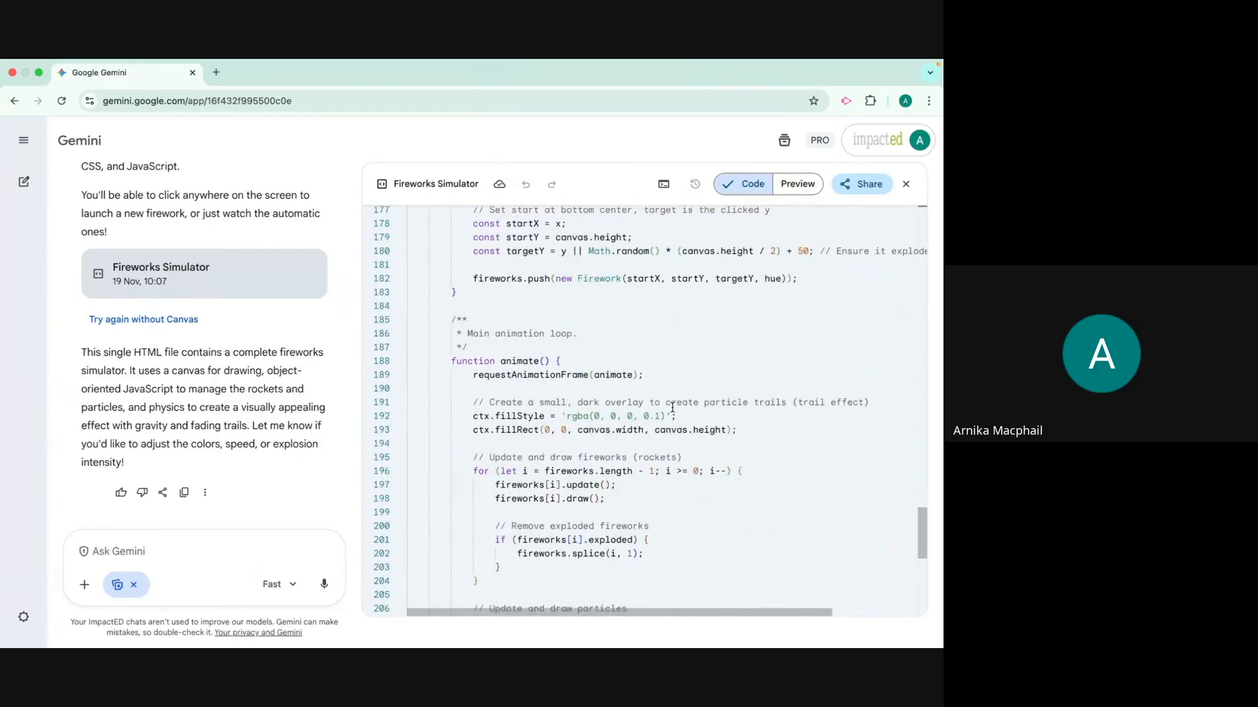
pyautogui.scroll(-10, 672, 407)
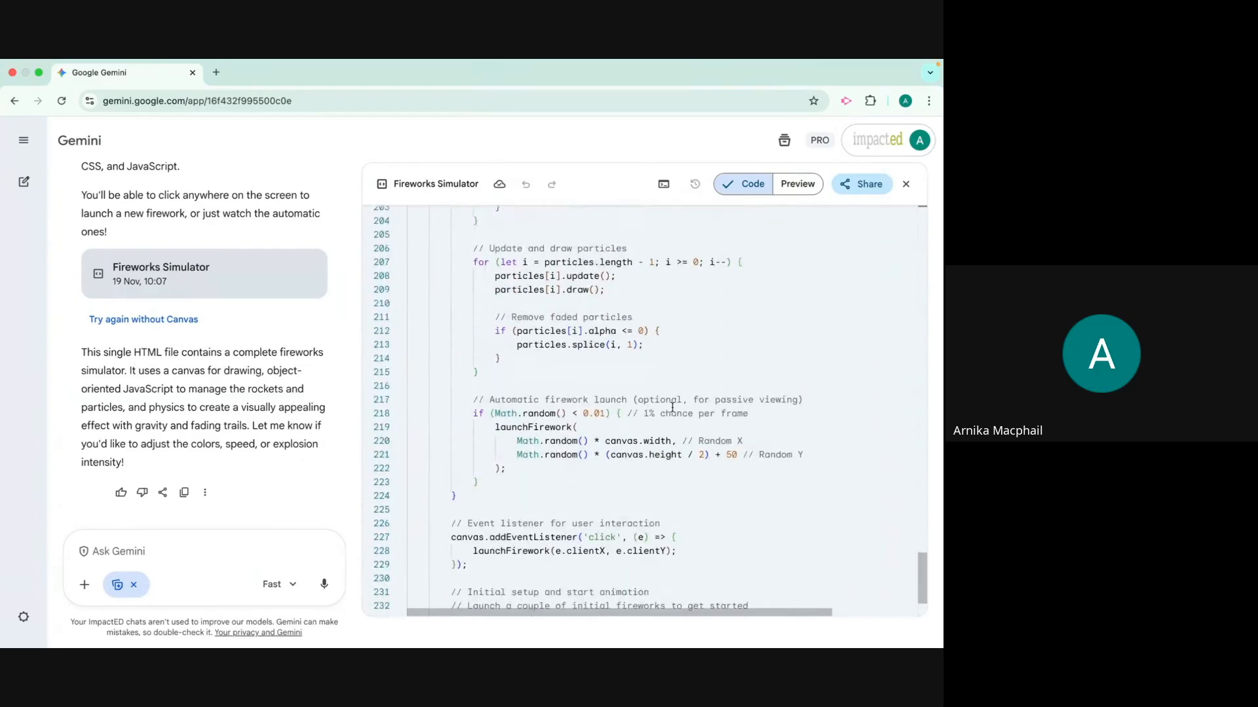
pyautogui.scroll(20, 674, 406)
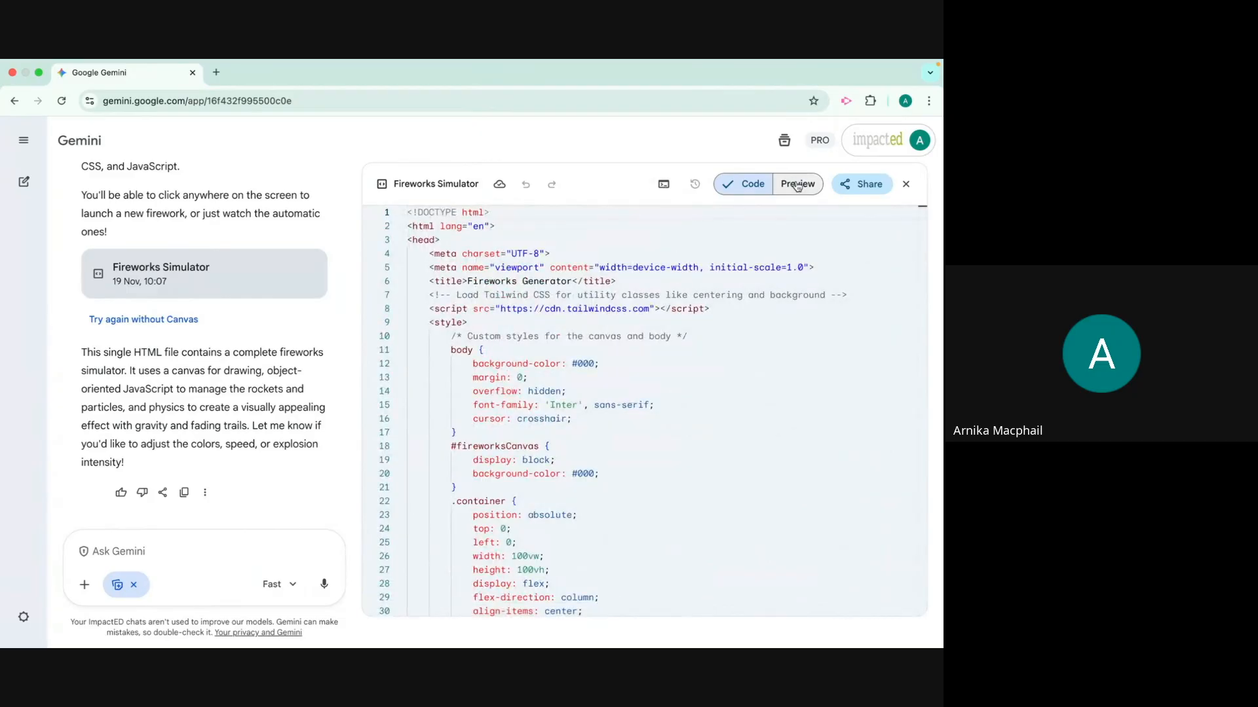
# Check the sharing options for the Fireworks Simulator and return to its code view
pyautogui.click(843, 186)
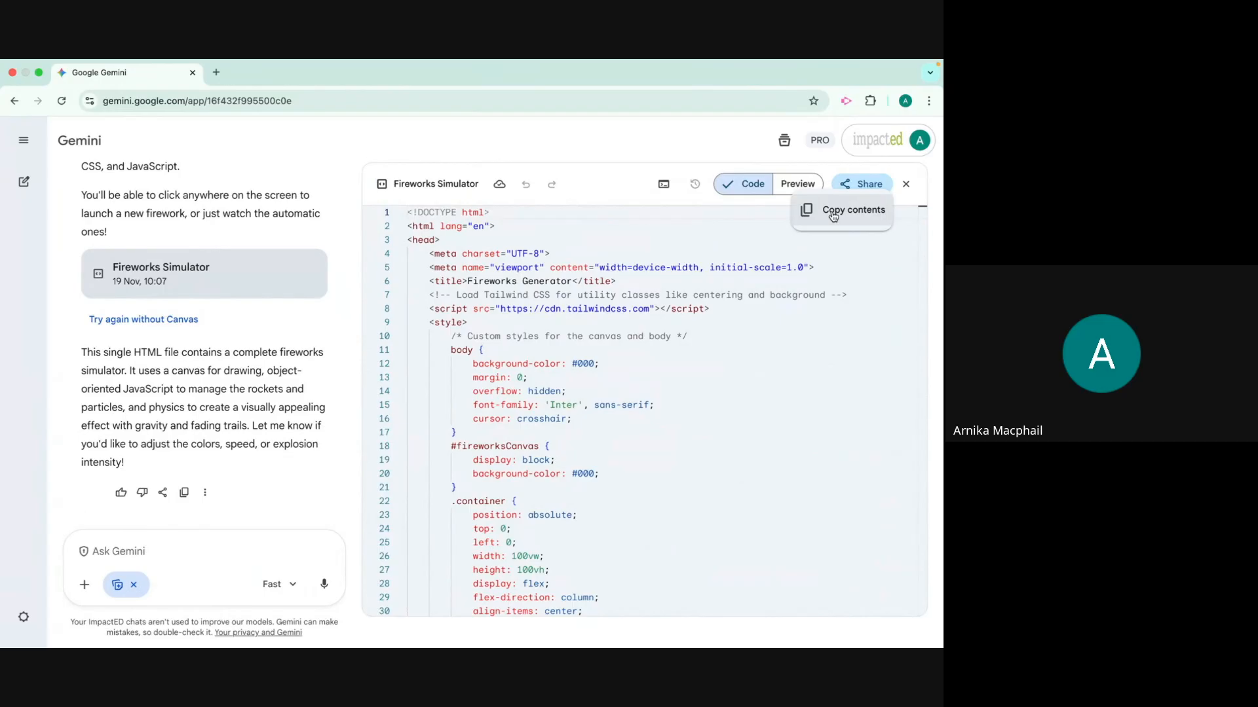
pyautogui.click(796, 185)
pyautogui.click(796, 186)
pyautogui.click(733, 185)
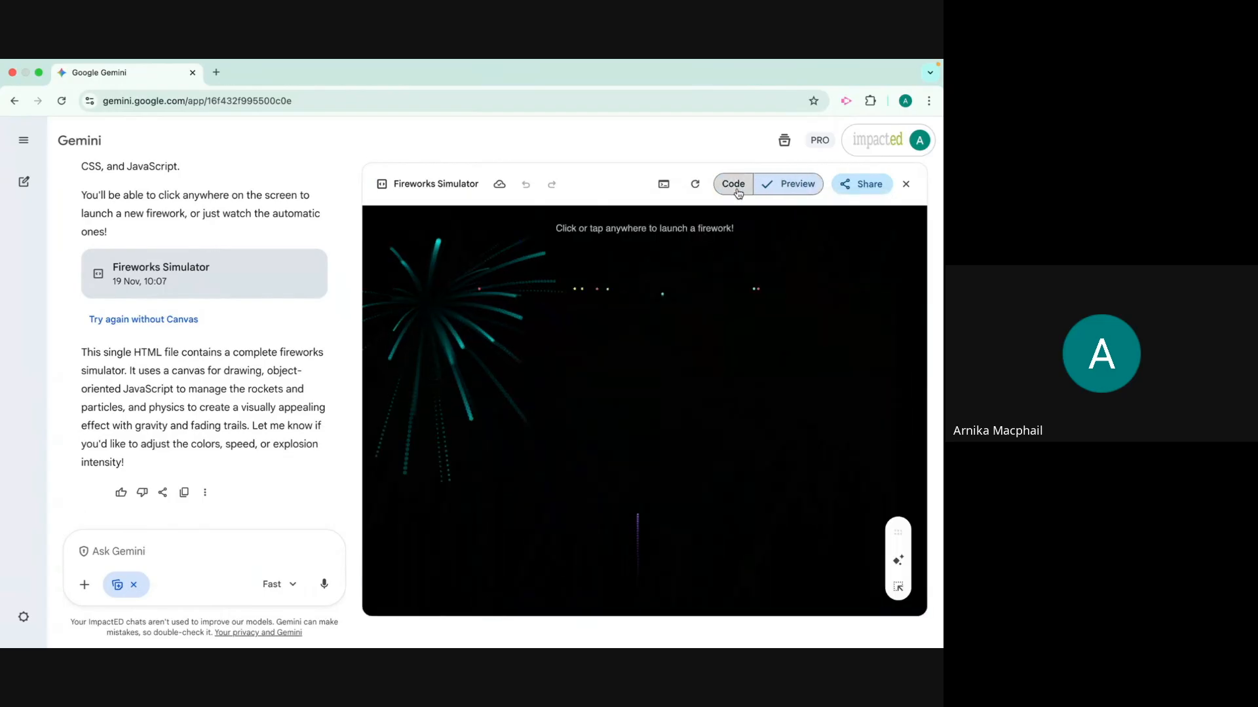
# Switch to Google Sites in a new browser tab and open the site "Playing" in preview mode
pyautogui.click(216, 72)
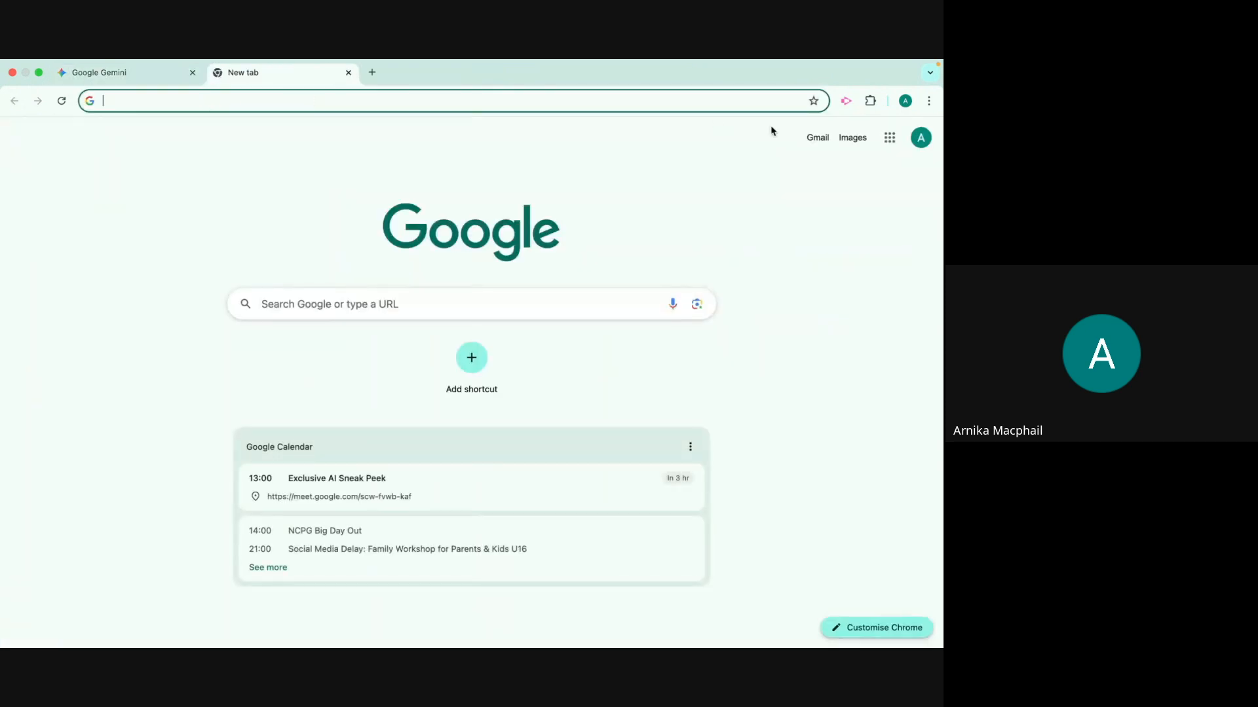
pyautogui.click(891, 137)
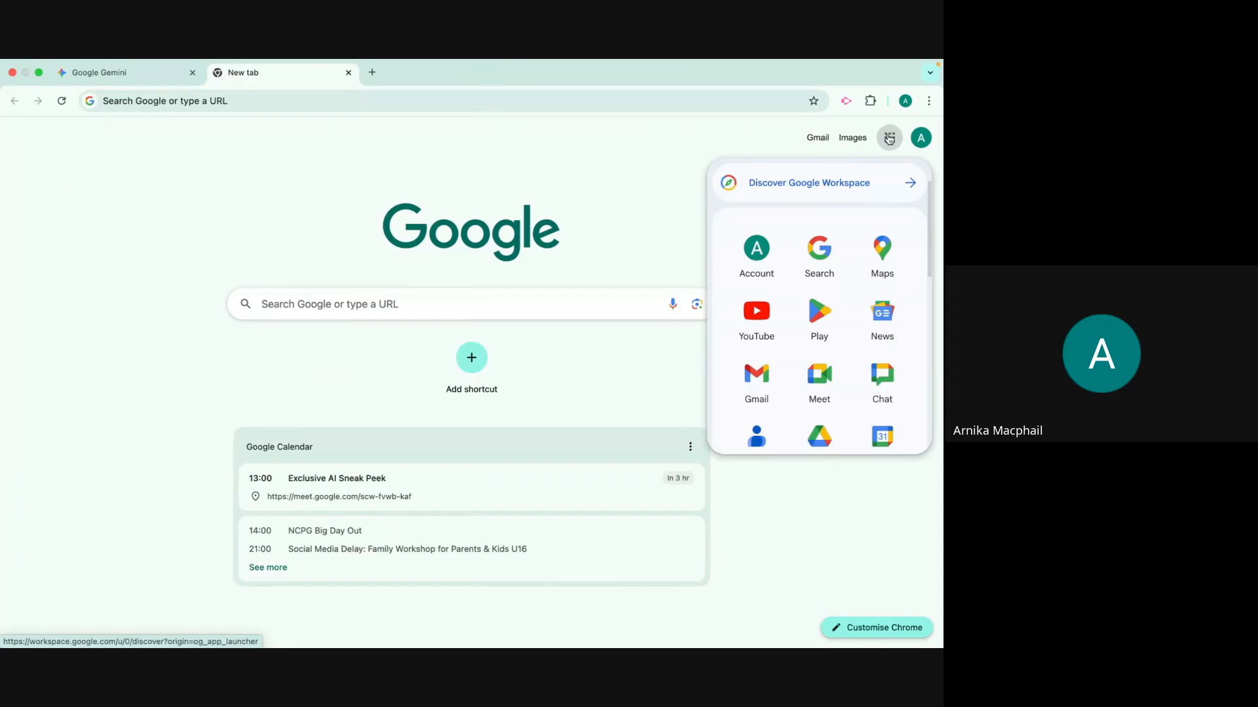
pyautogui.scroll(-3, 882, 340)
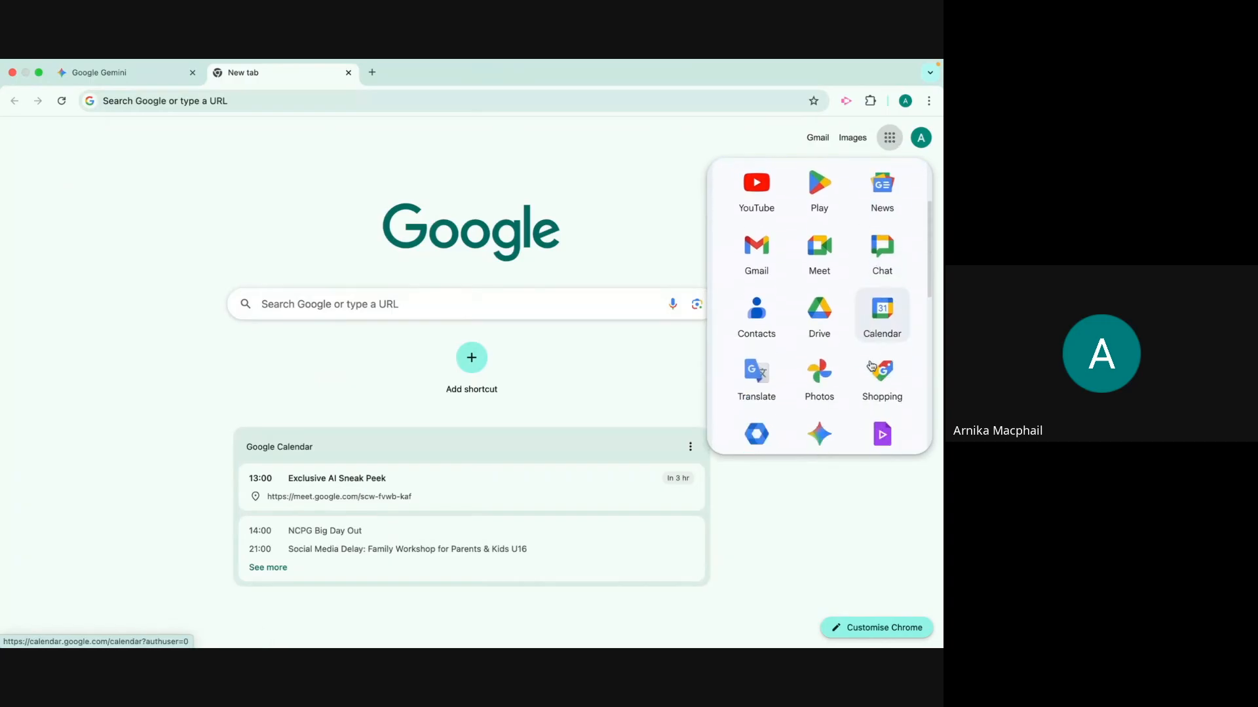
pyautogui.scroll(-5, 871, 362)
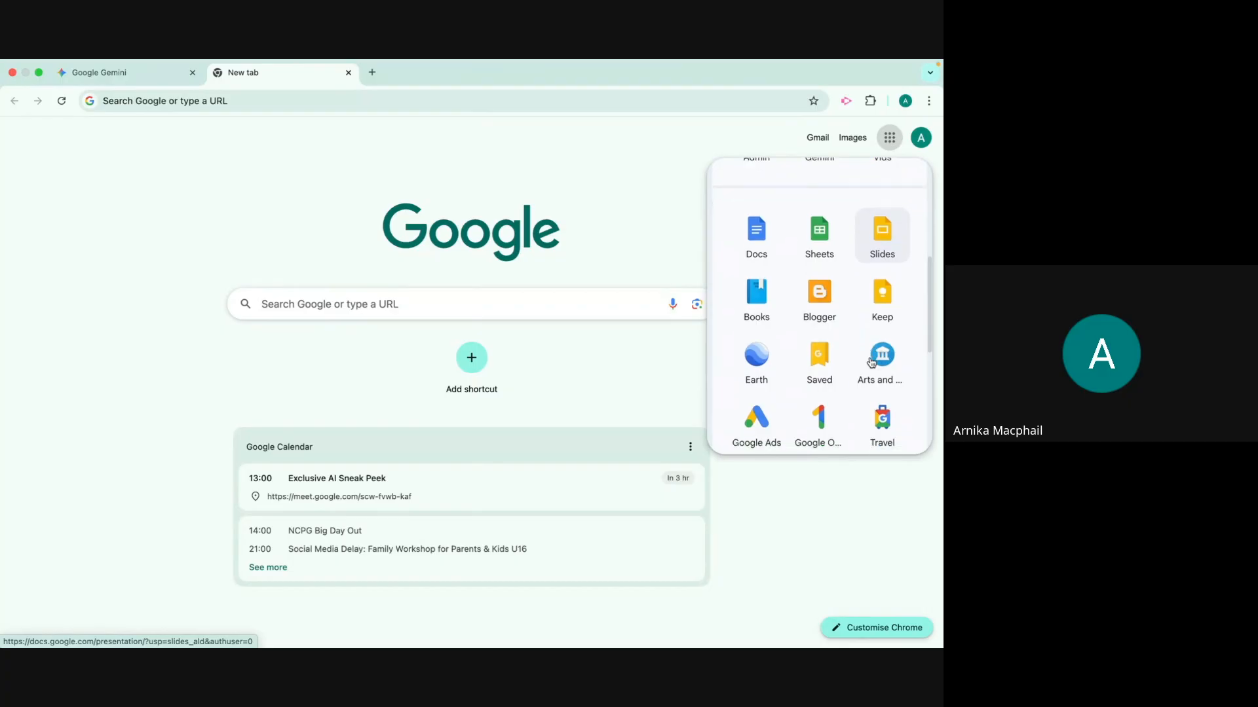
pyautogui.scroll(-2, 871, 362)
pyautogui.click(757, 427)
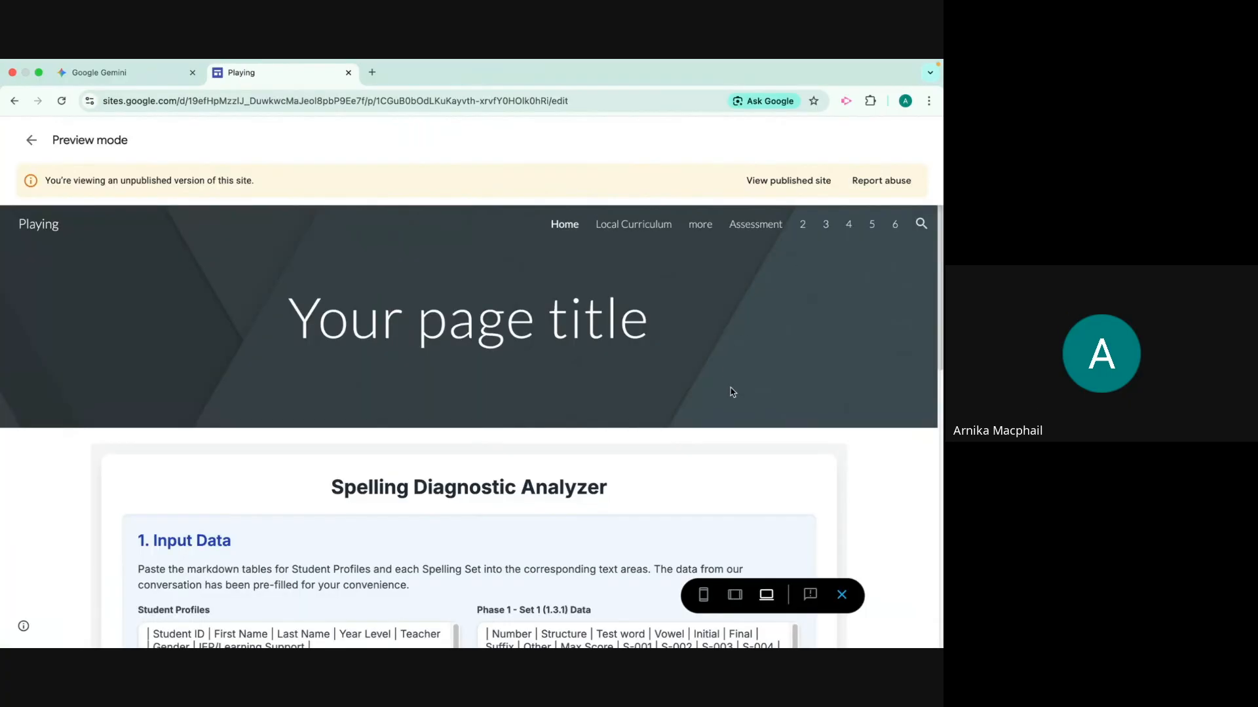
# Look over the embedded content on the previewed site's Home and Local Curriculum pages
pyautogui.scroll(-10, 865, 400)
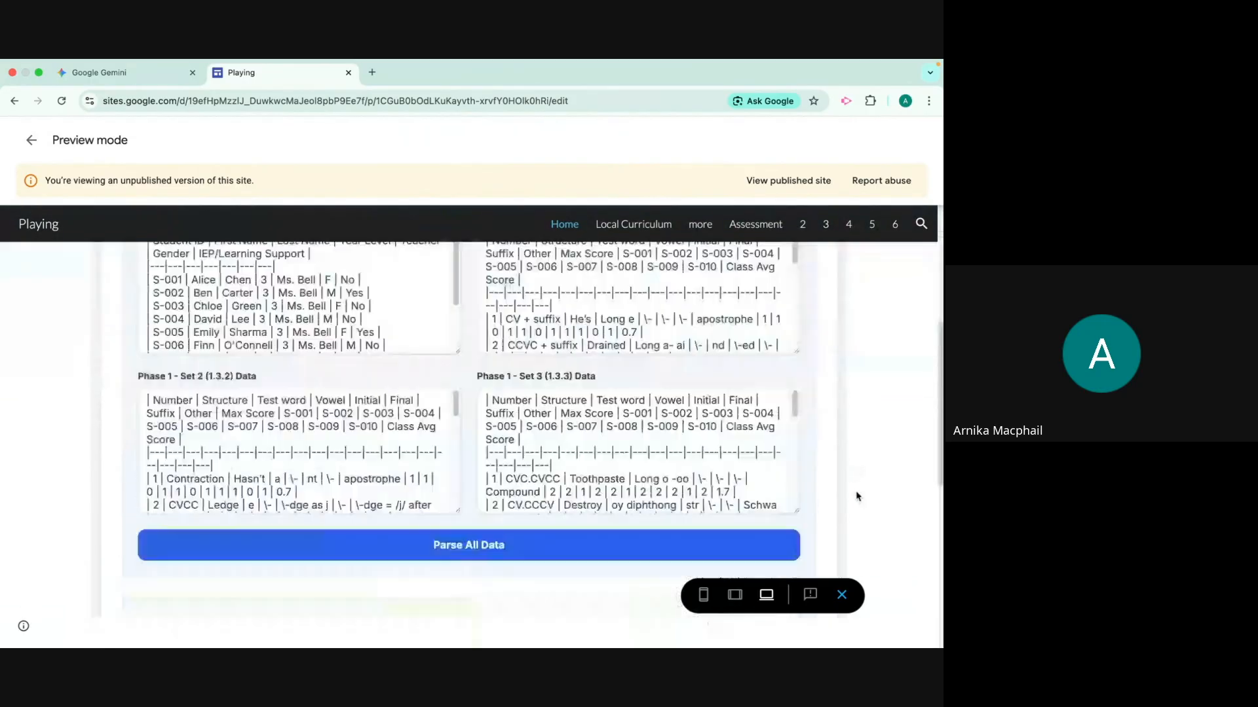
pyautogui.scroll(10, 856, 495)
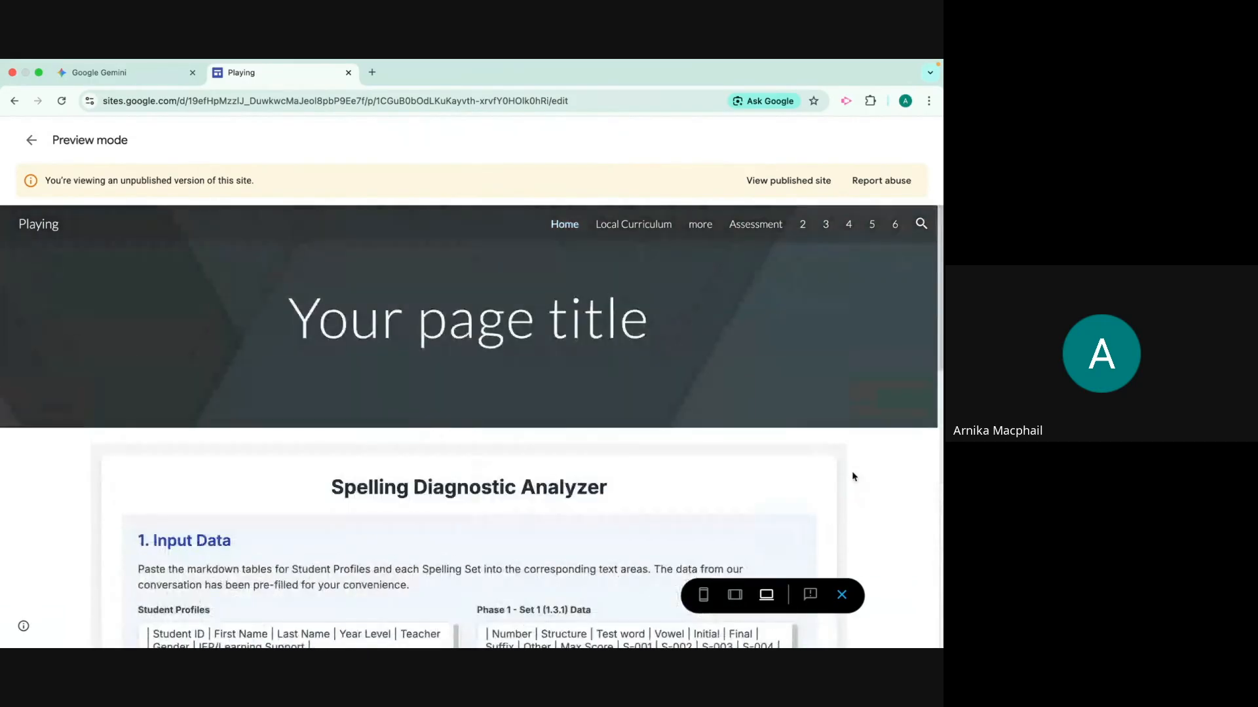
pyautogui.click(628, 226)
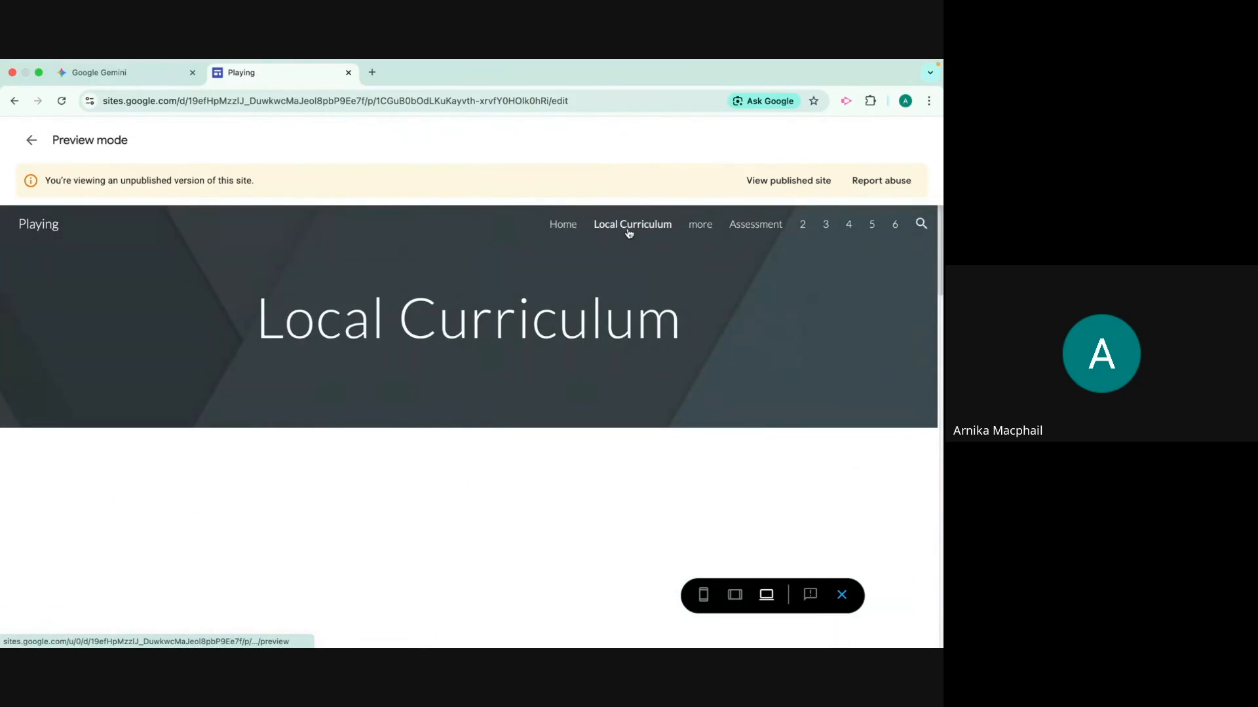
pyautogui.scroll(-6, 862, 426)
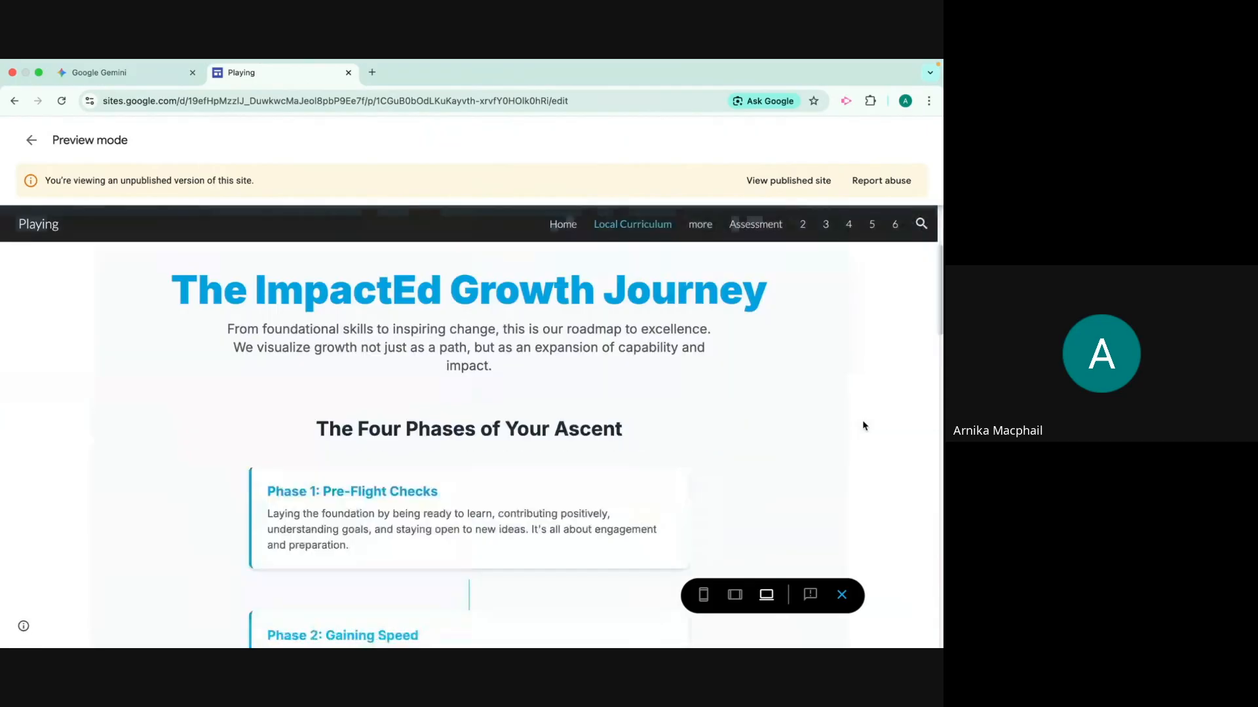
pyautogui.scroll(-15, 862, 424)
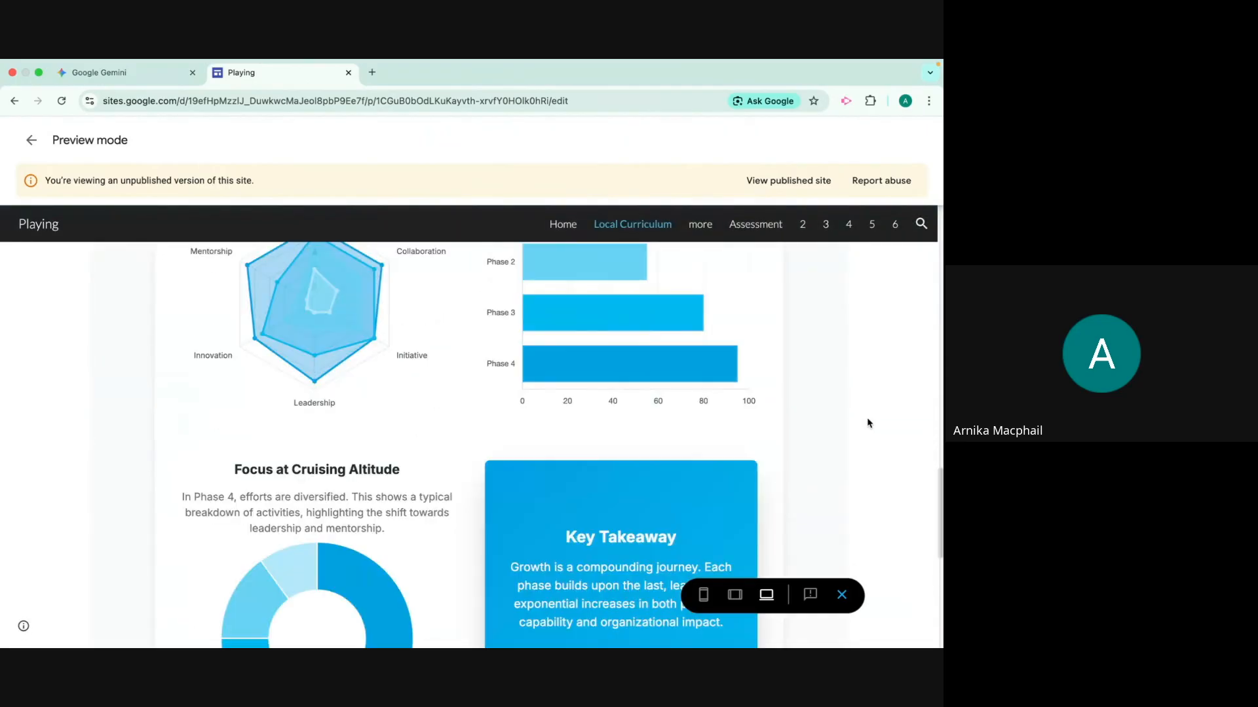
pyautogui.scroll(10, 867, 423)
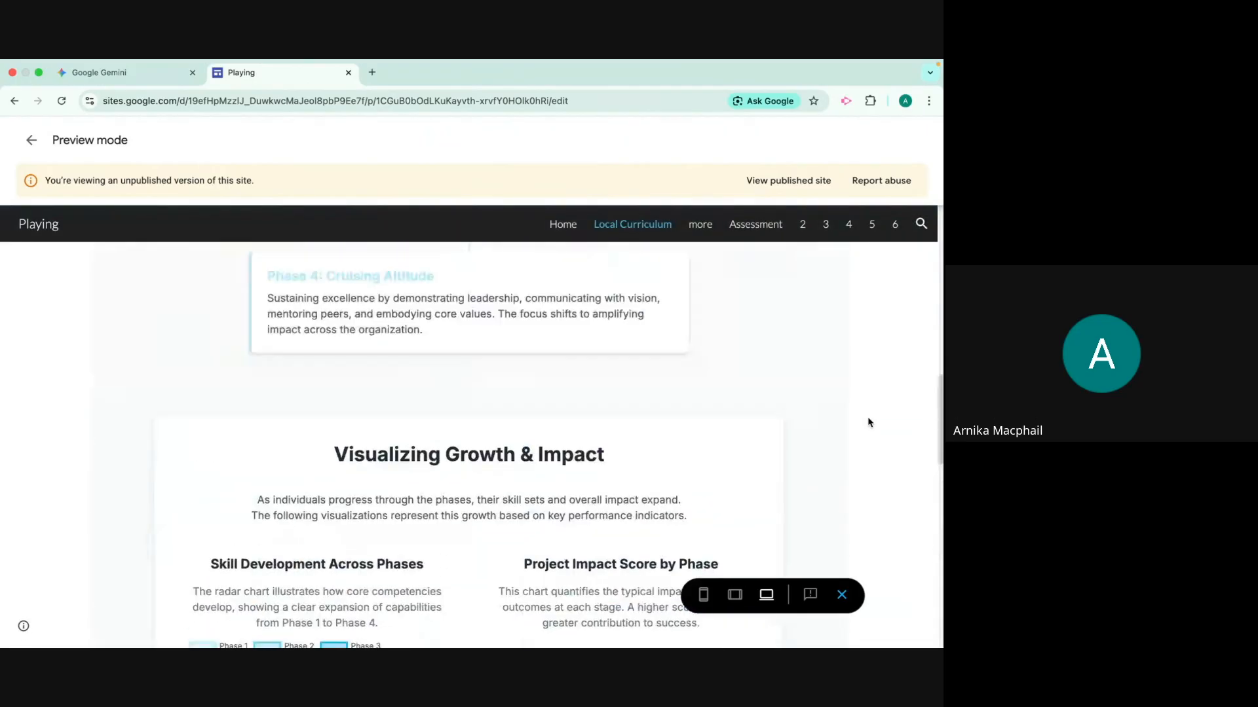
# Examine the embedded student form on the "more" page and the planning tool on the Assessment page
pyautogui.click(699, 226)
pyautogui.scroll(-5, 871, 367)
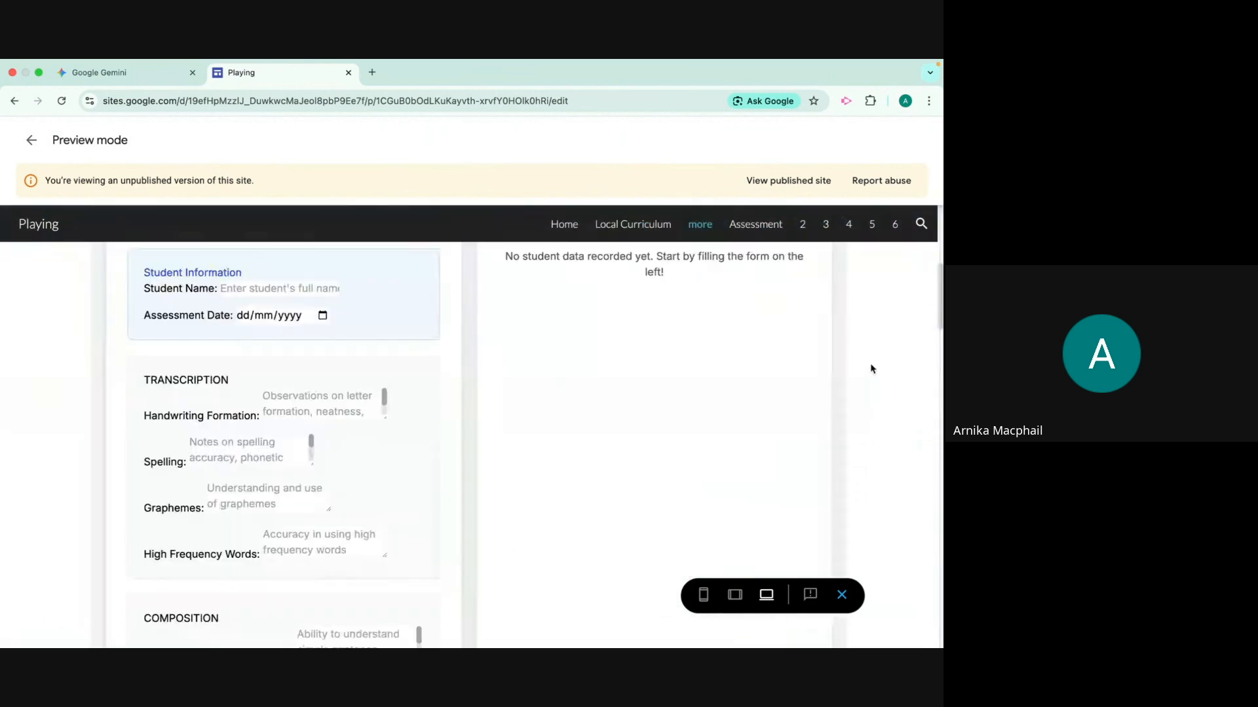
pyautogui.scroll(-8, 873, 368)
pyautogui.scroll(10, 875, 368)
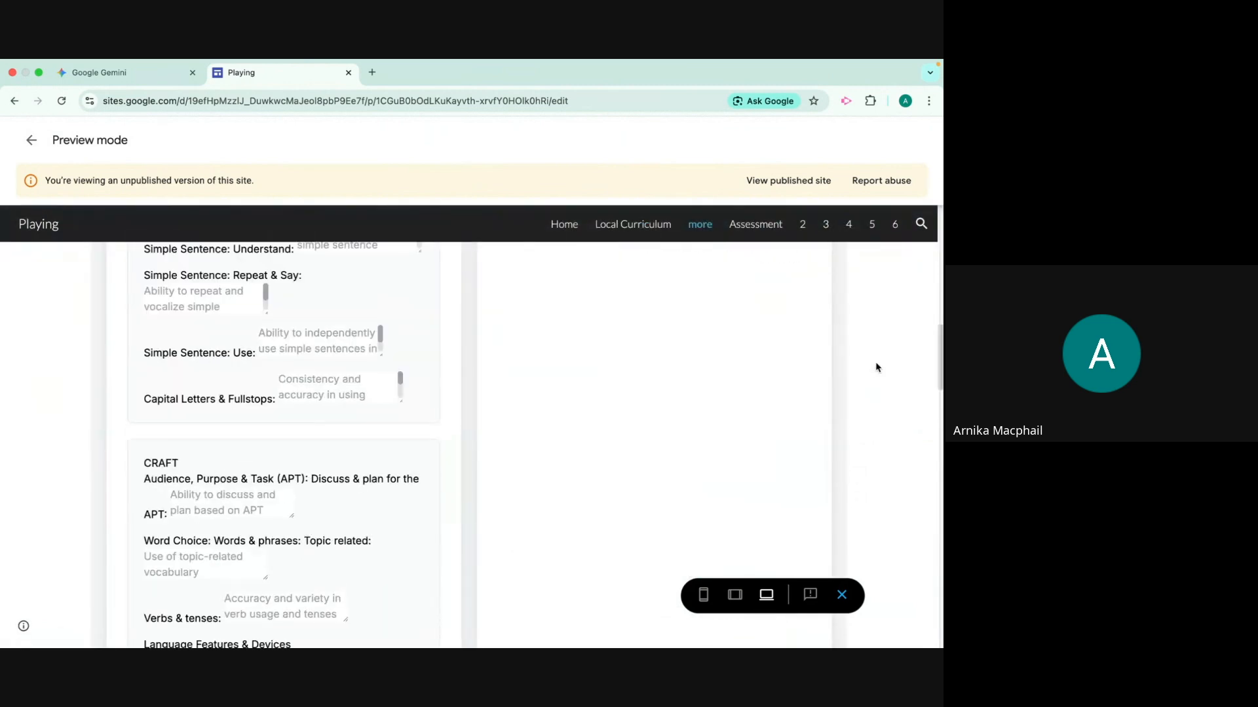
pyautogui.scroll(5, 877, 368)
pyautogui.click(755, 226)
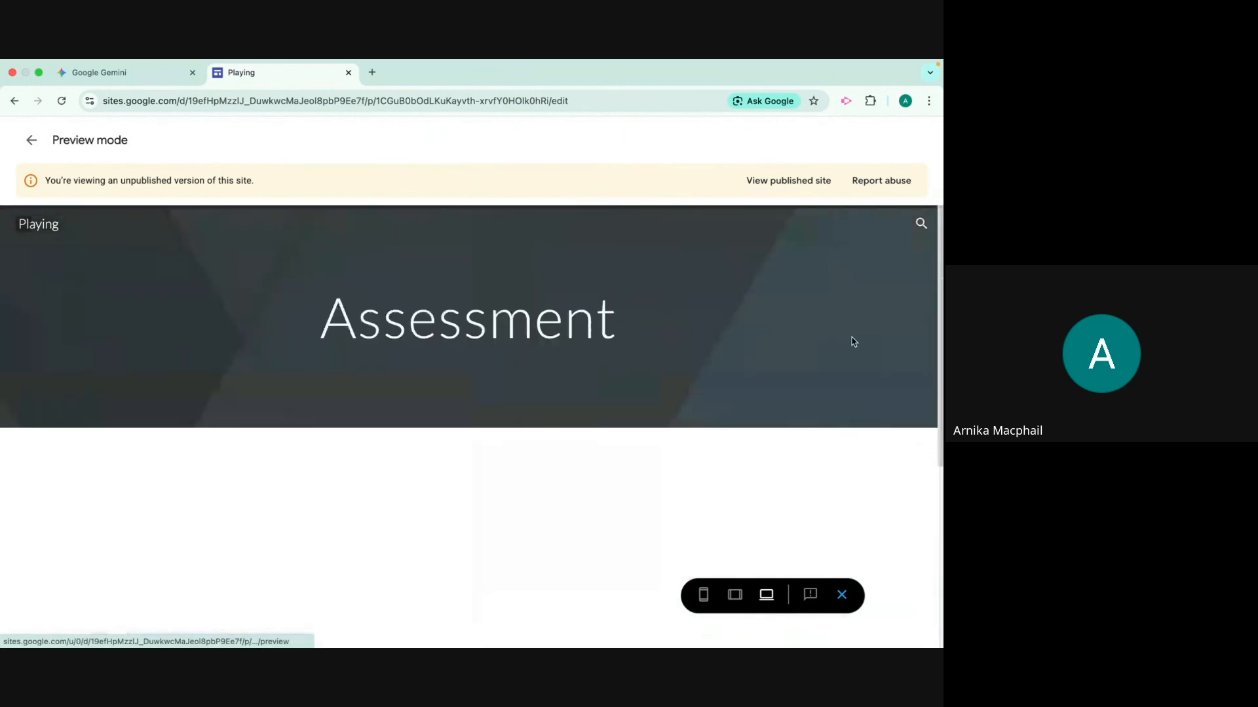
pyautogui.scroll(-5, 854, 341)
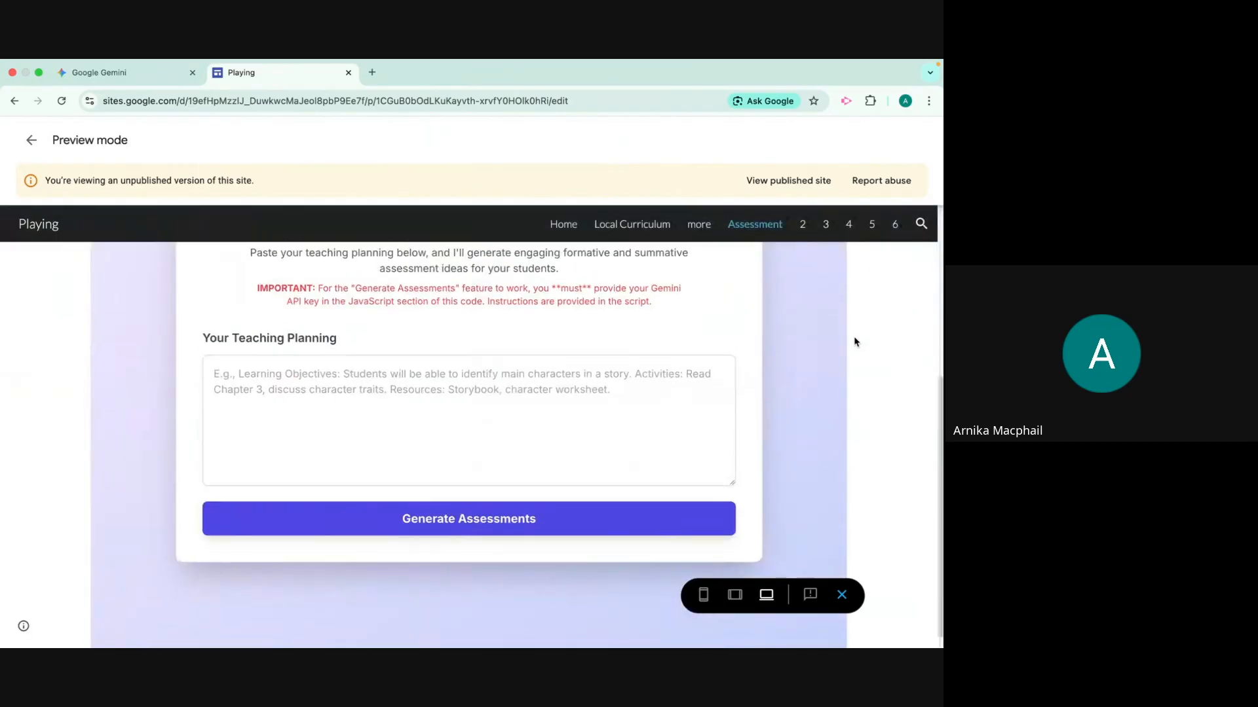
# Look over the embedded spelling diagnostic tools on pages 2 and 3 of the previewed site
pyautogui.scroll(5, 854, 341)
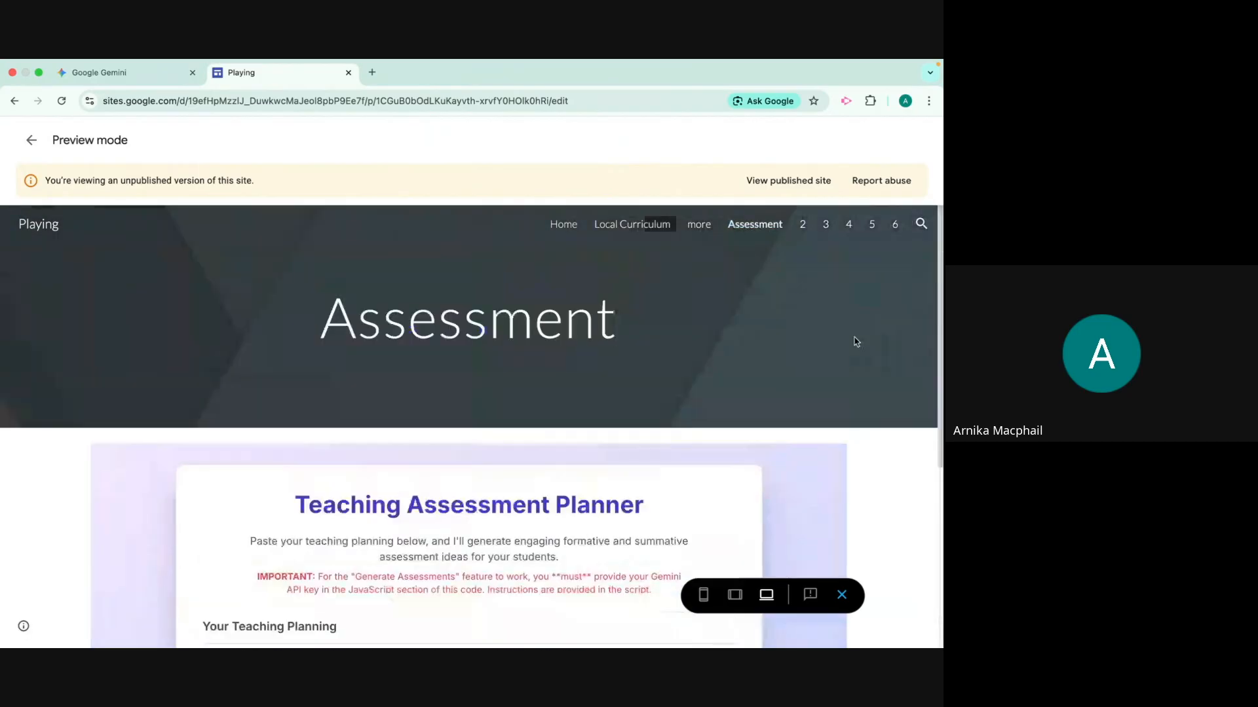
pyautogui.click(803, 225)
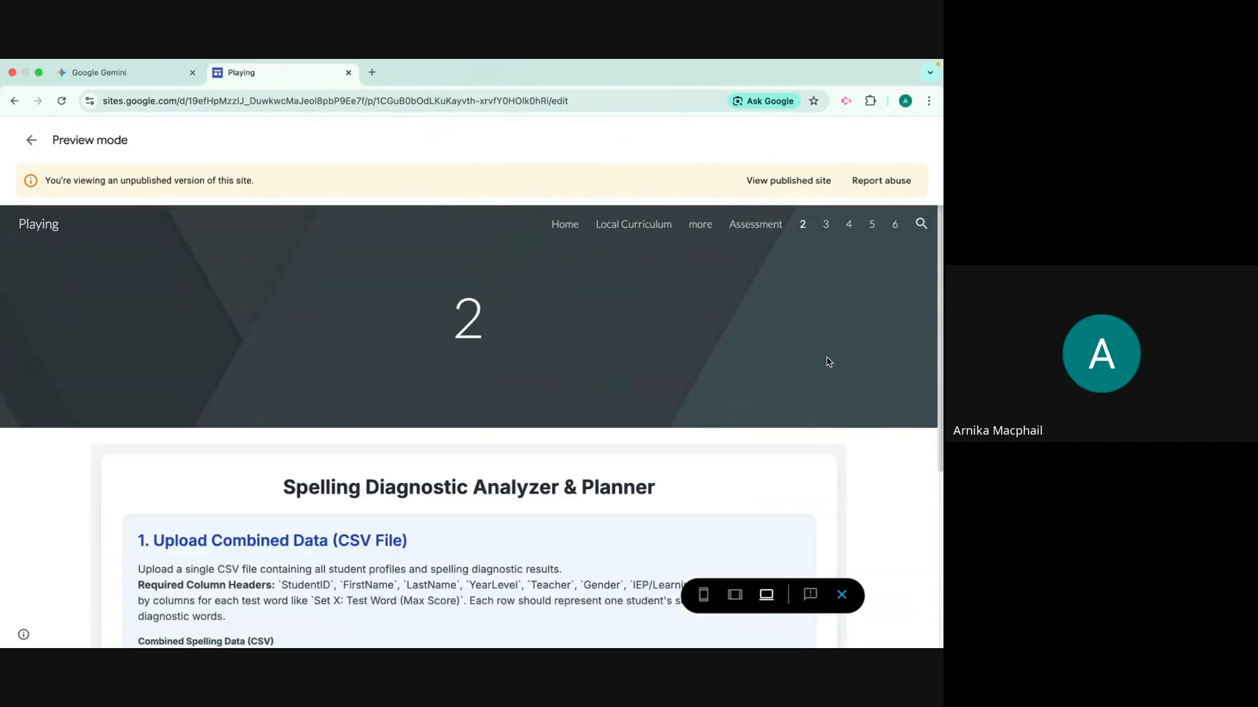
pyautogui.scroll(-3, 826, 361)
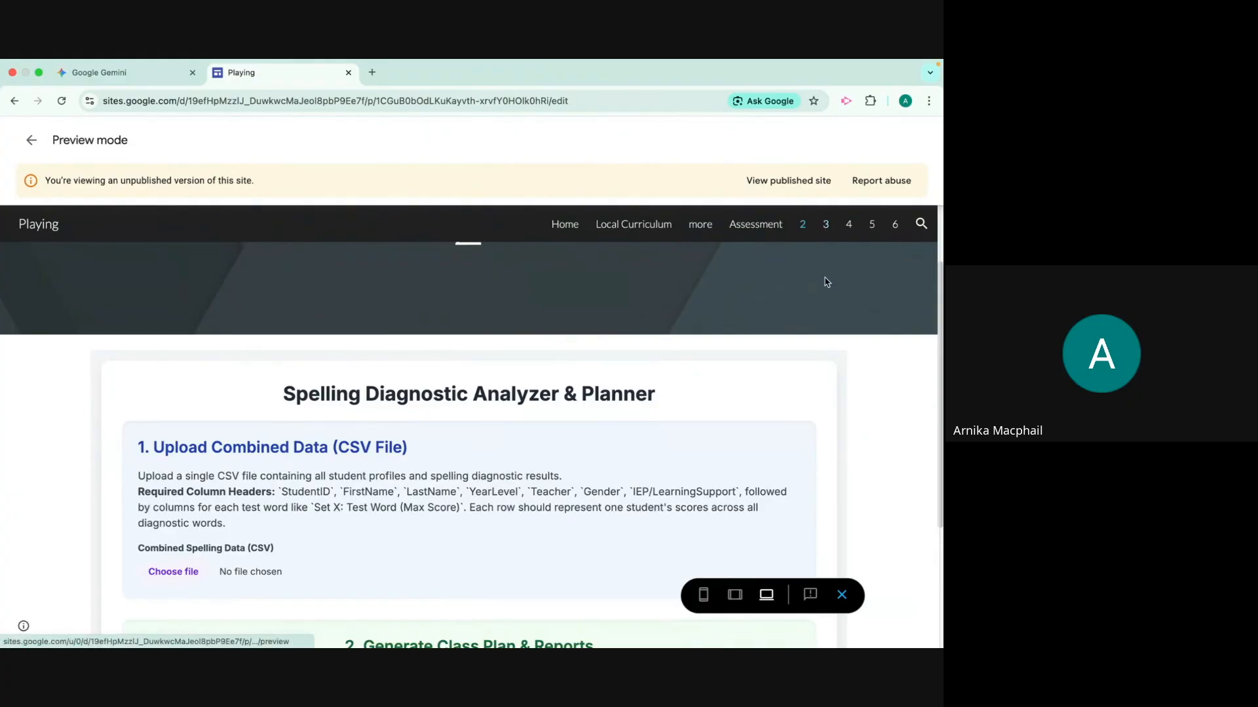
pyautogui.click(826, 229)
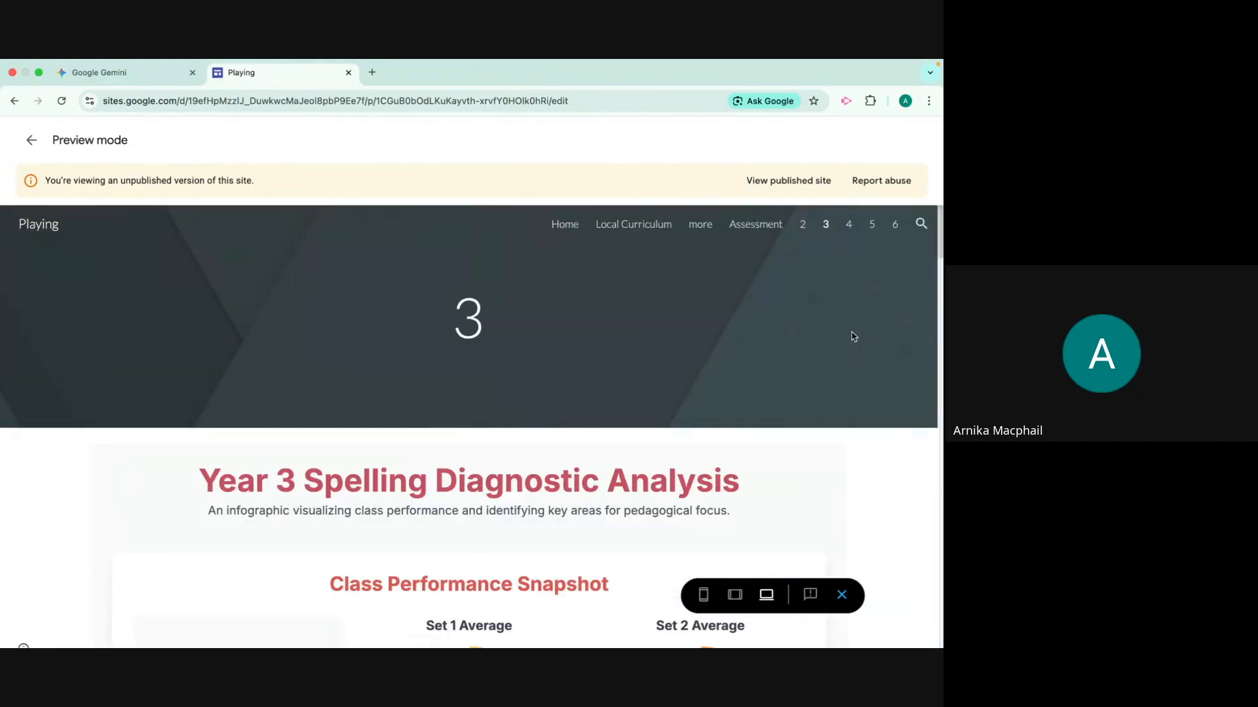
pyautogui.scroll(-10, 853, 337)
pyautogui.scroll(8, 853, 338)
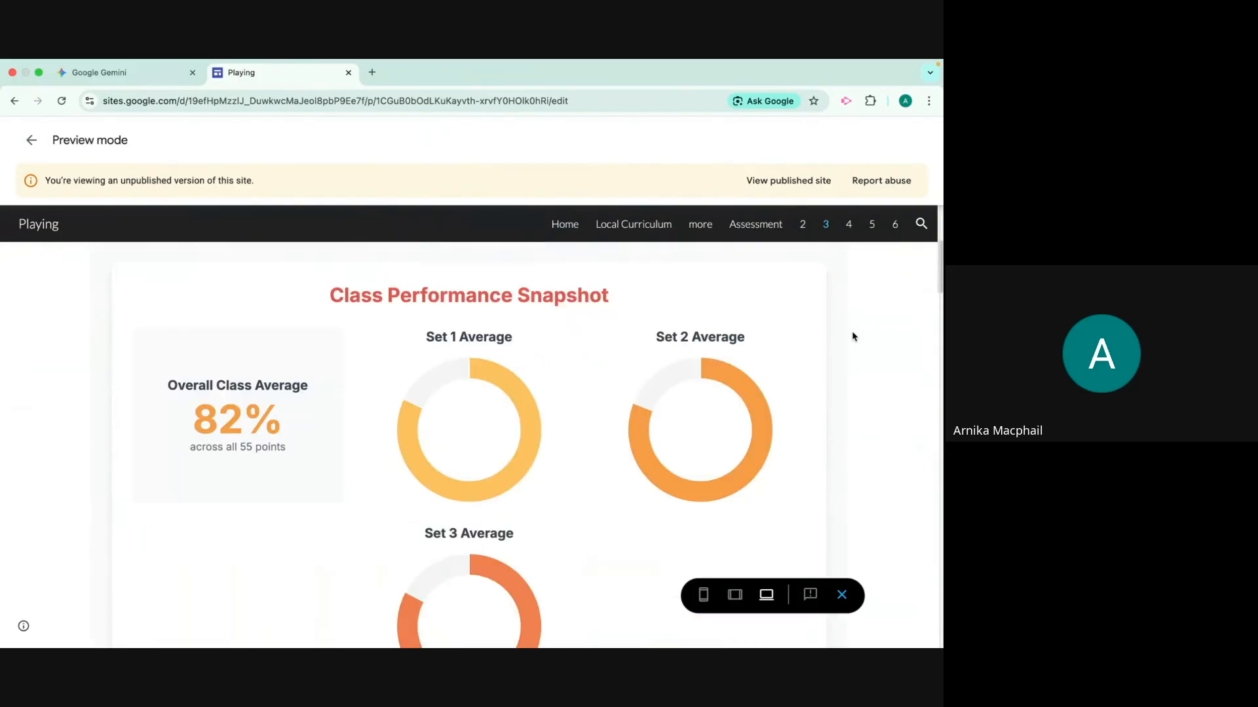
# Exit preview mode and add a new page named Fireworks to the site
pyautogui.click(27, 139)
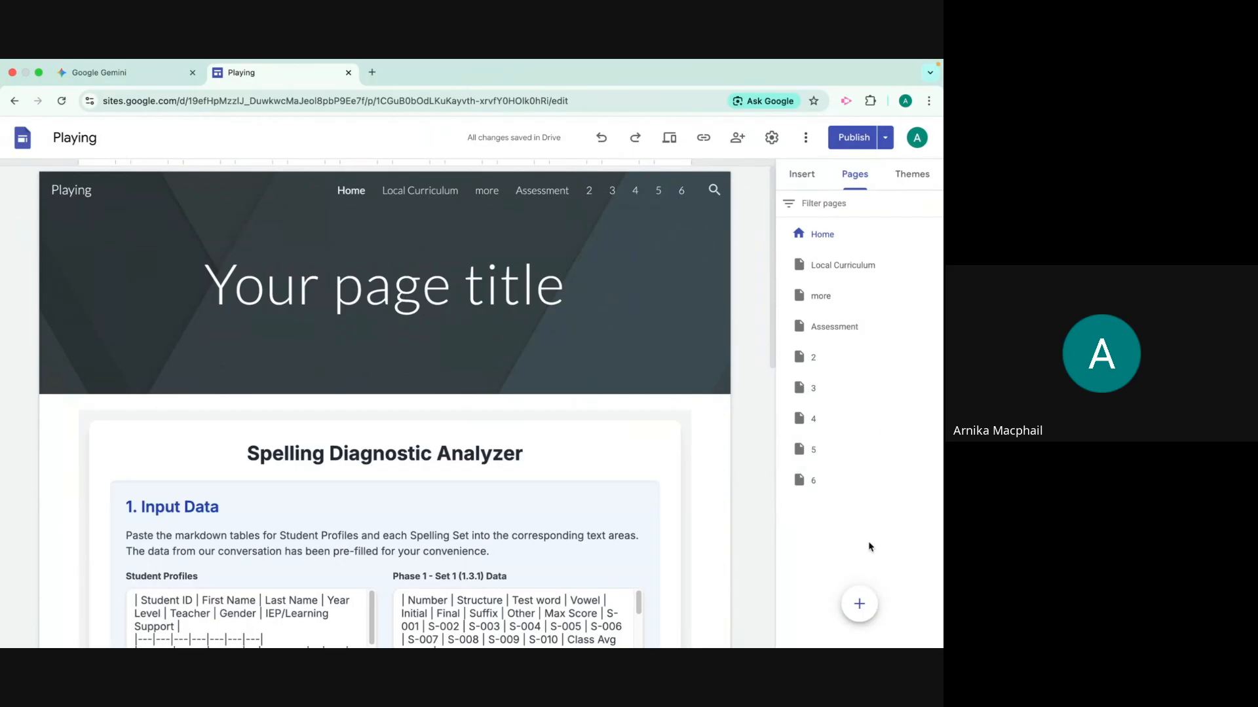
pyautogui.click(858, 603)
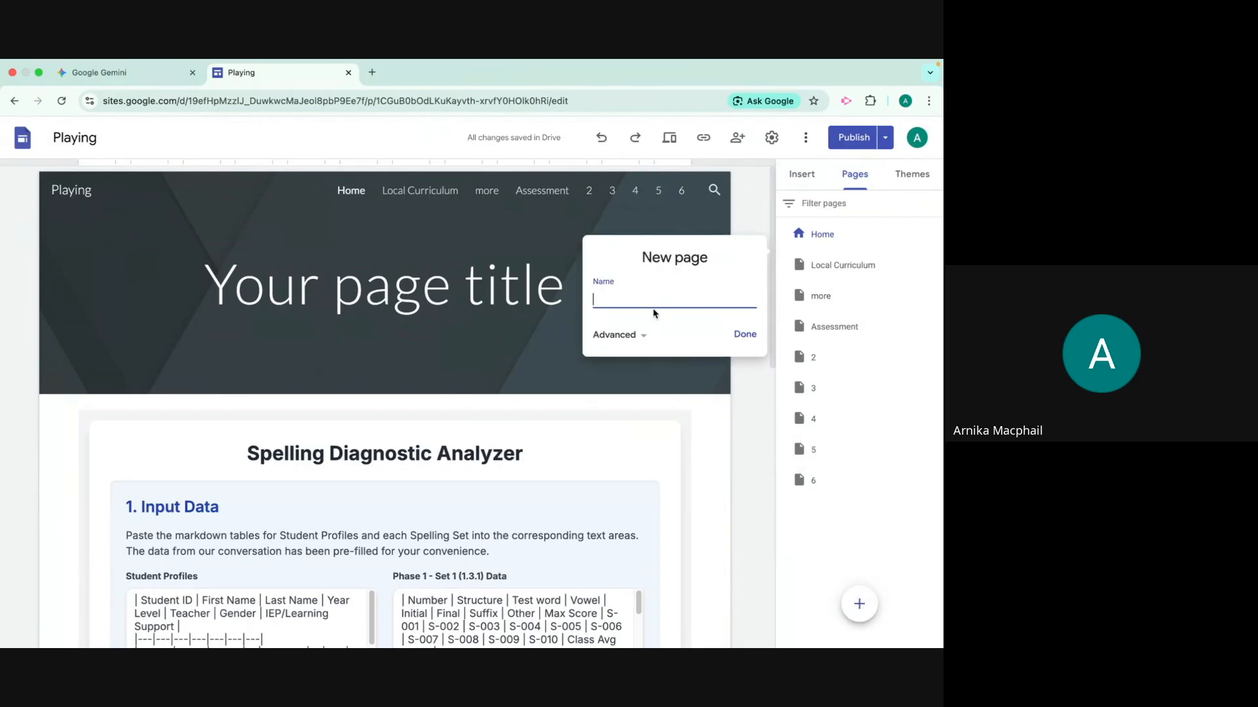
pyautogui.write('Fireworks')
pyautogui.press('Return')
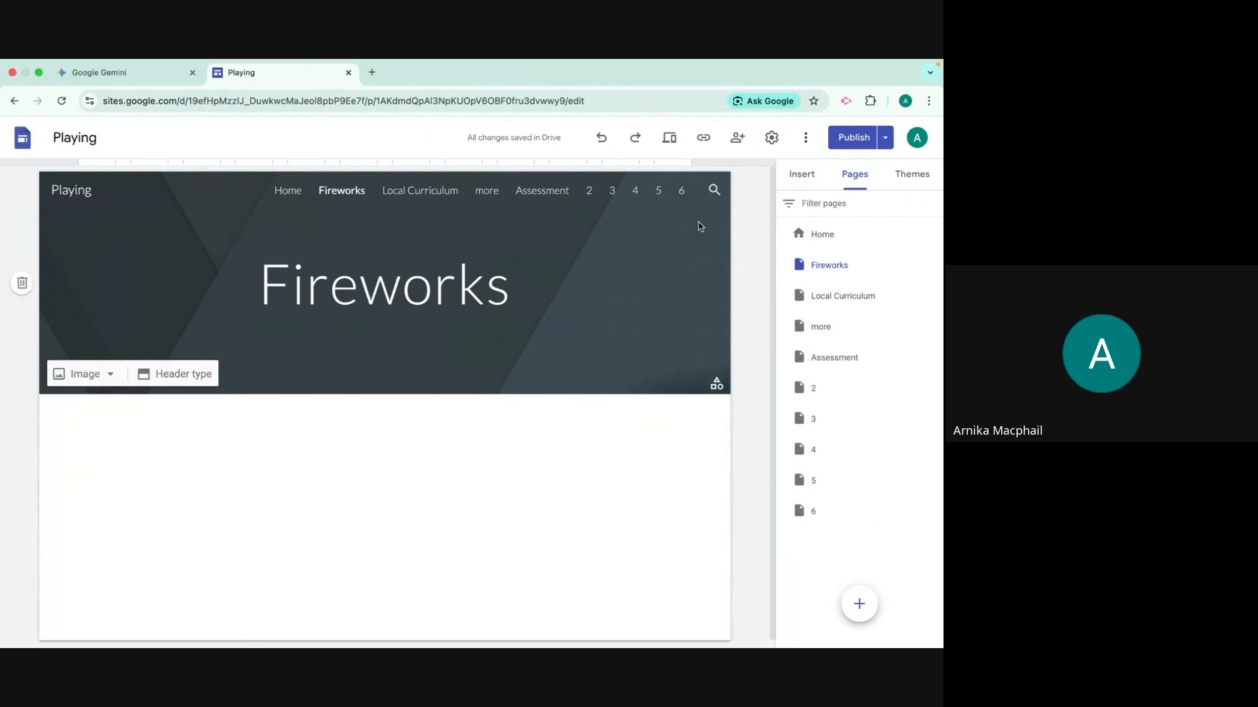
# Start a web embed on the Fireworks page using the embed code option
pyautogui.click(801, 175)
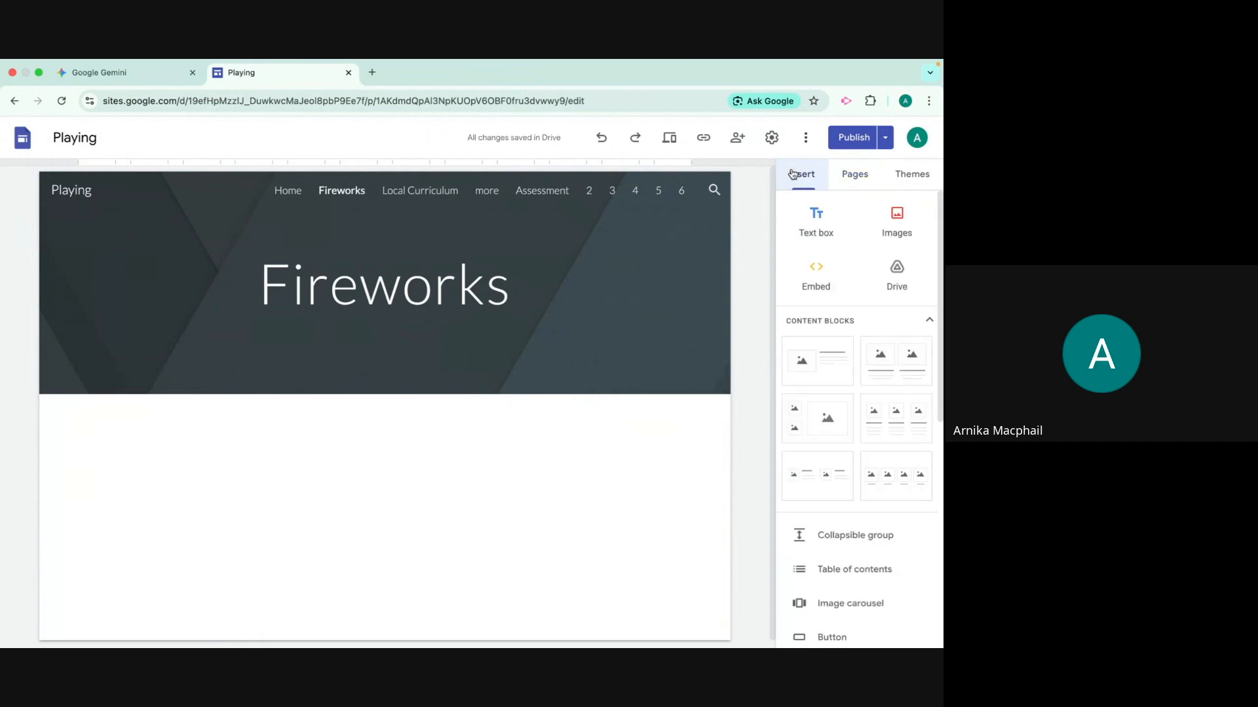
pyautogui.click(827, 275)
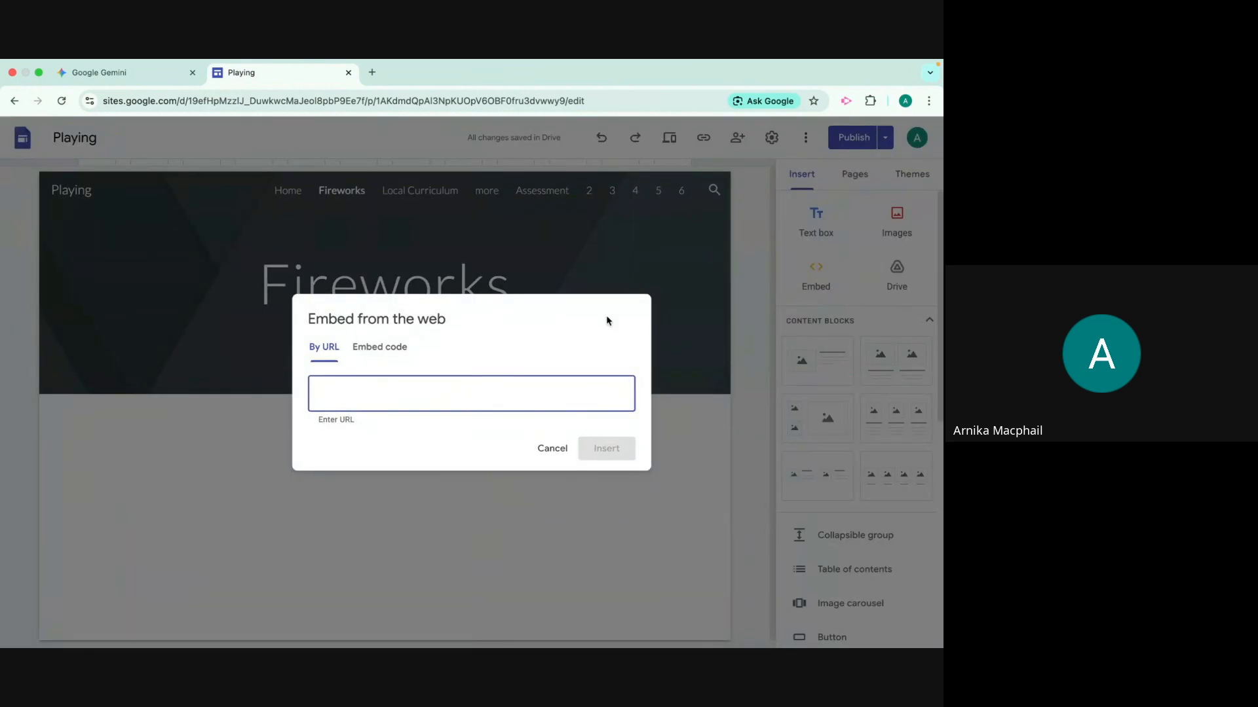
pyautogui.click(397, 349)
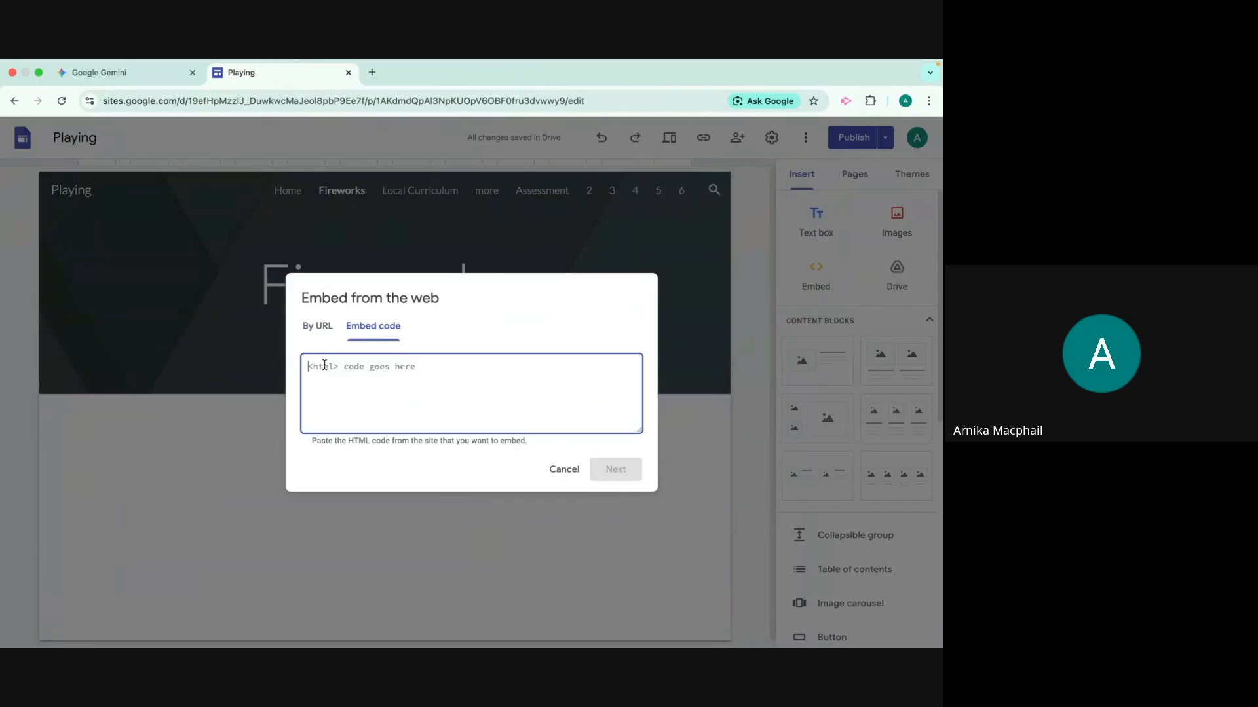
# Switch to Gemini, check the Fireworks Simulator preview, and copy its full code contents
pyautogui.click(122, 74)
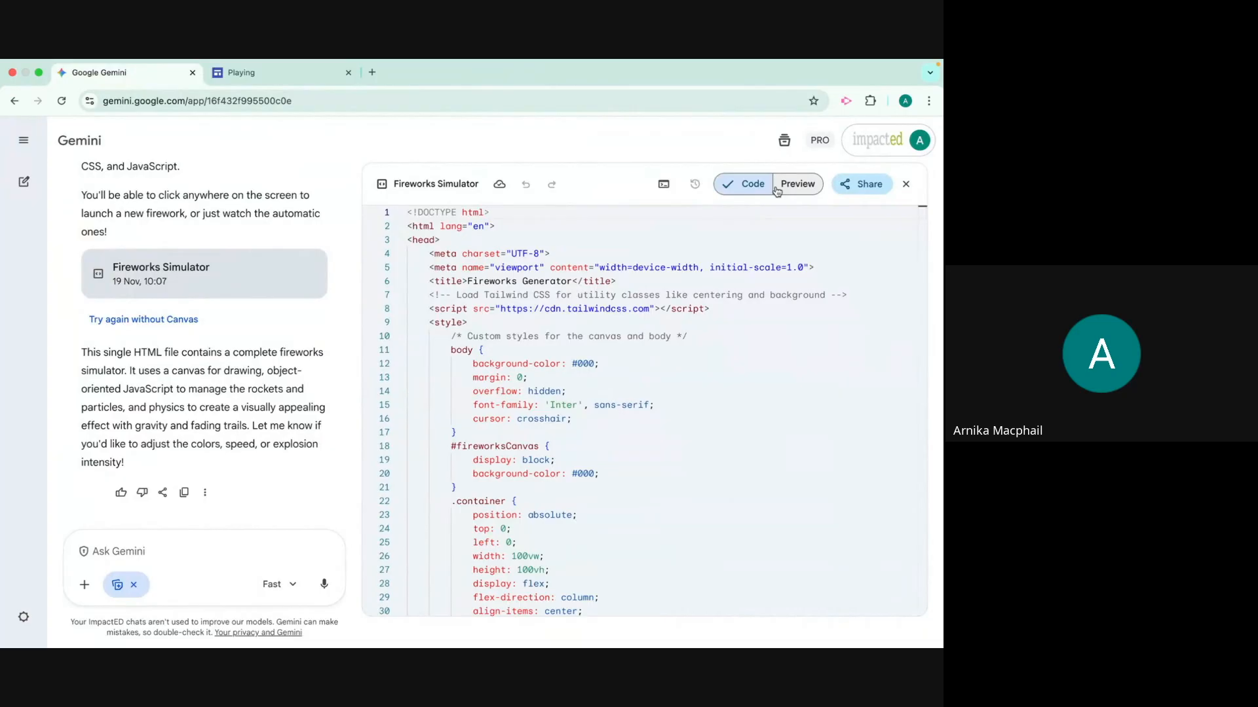
pyautogui.click(795, 186)
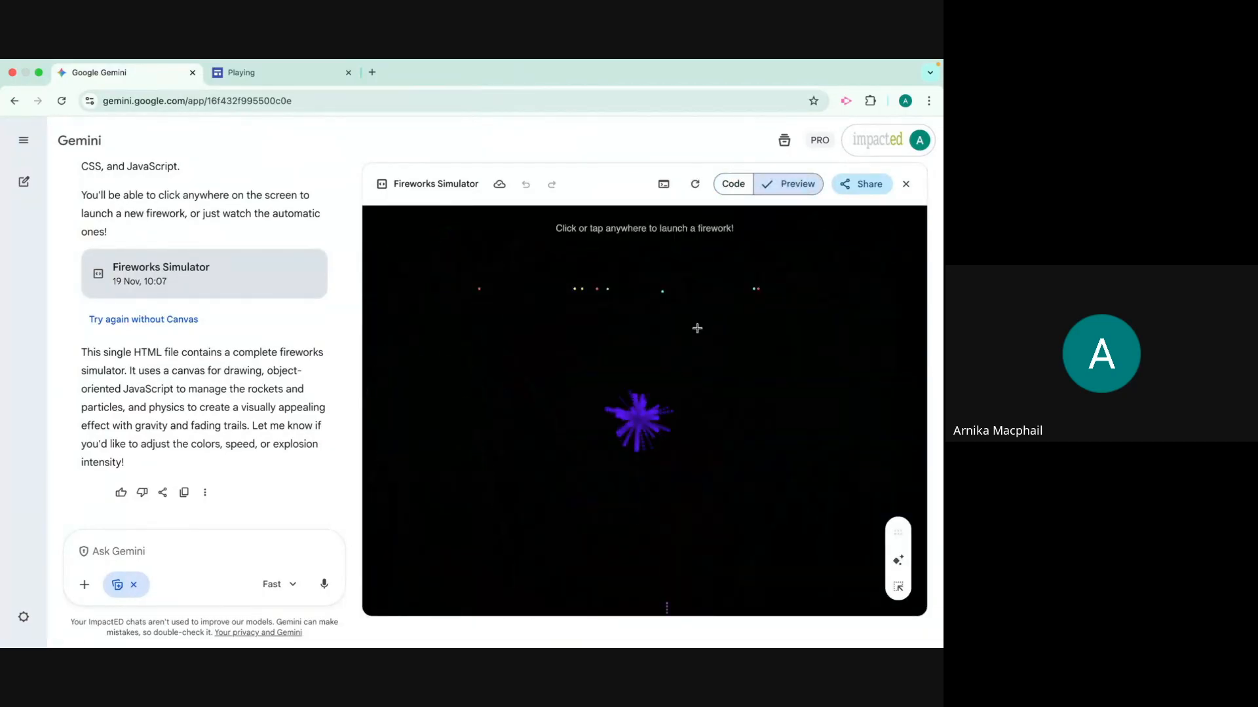
pyautogui.click(724, 189)
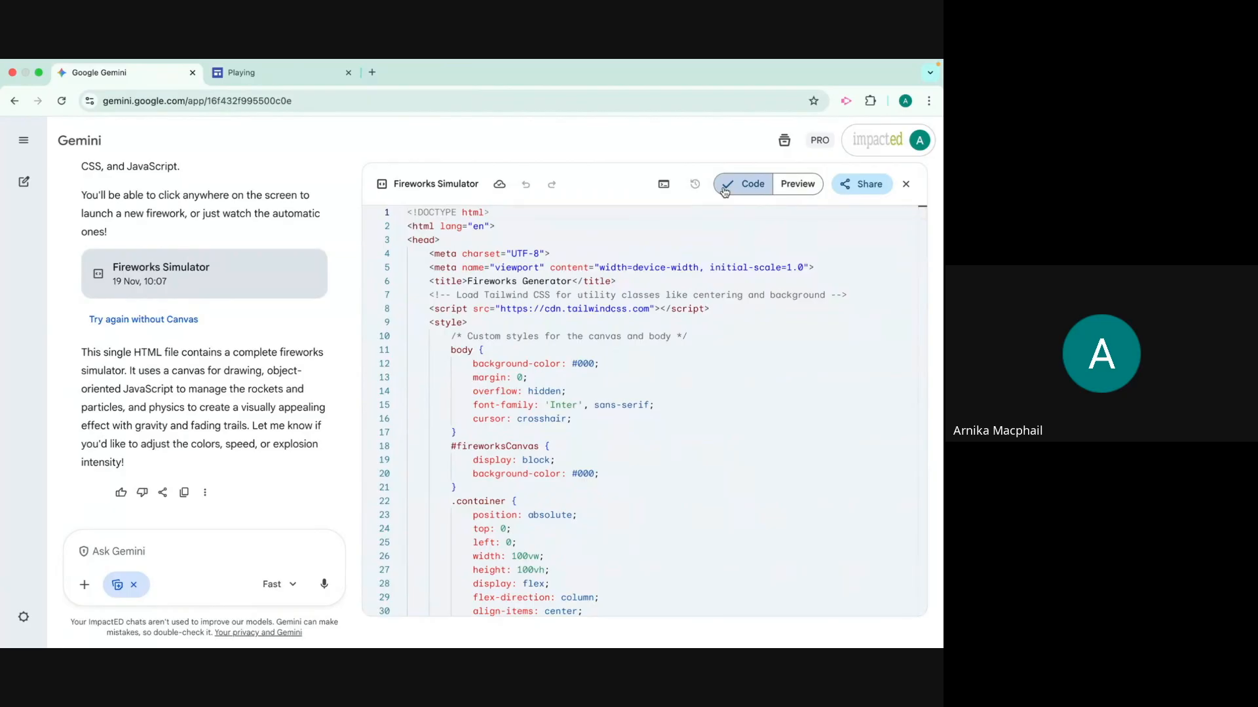
pyautogui.click(862, 186)
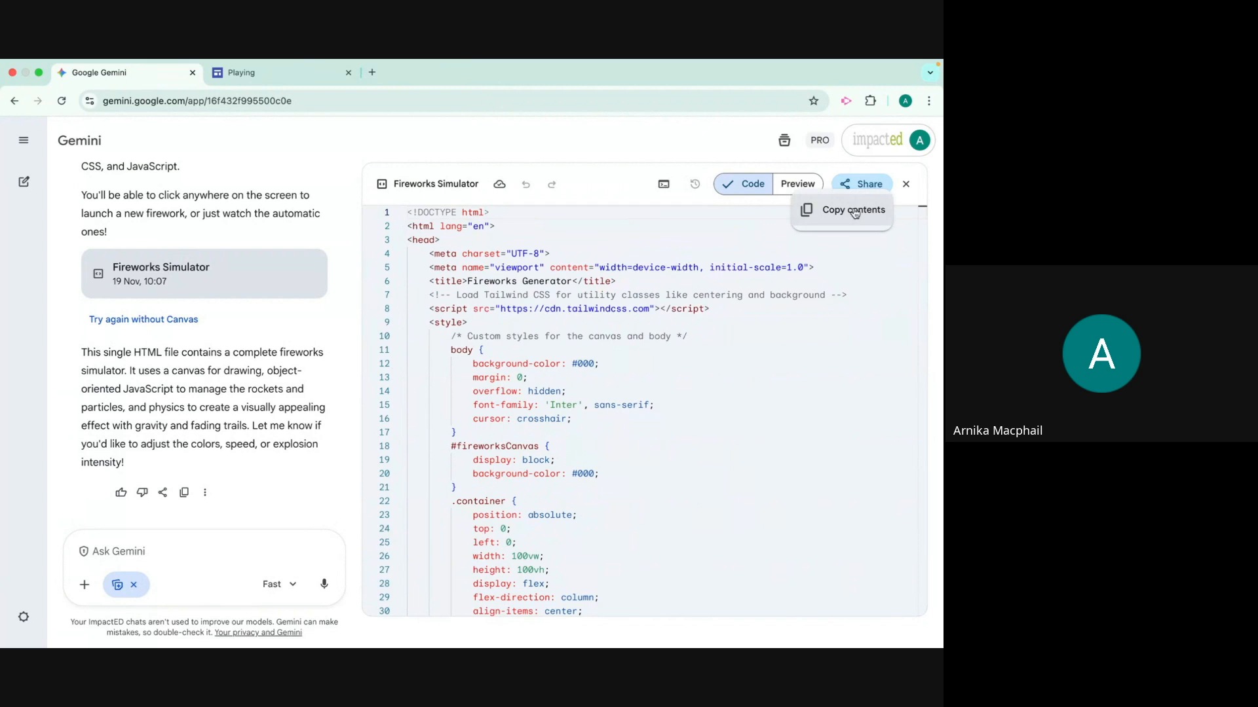
pyautogui.click(854, 210)
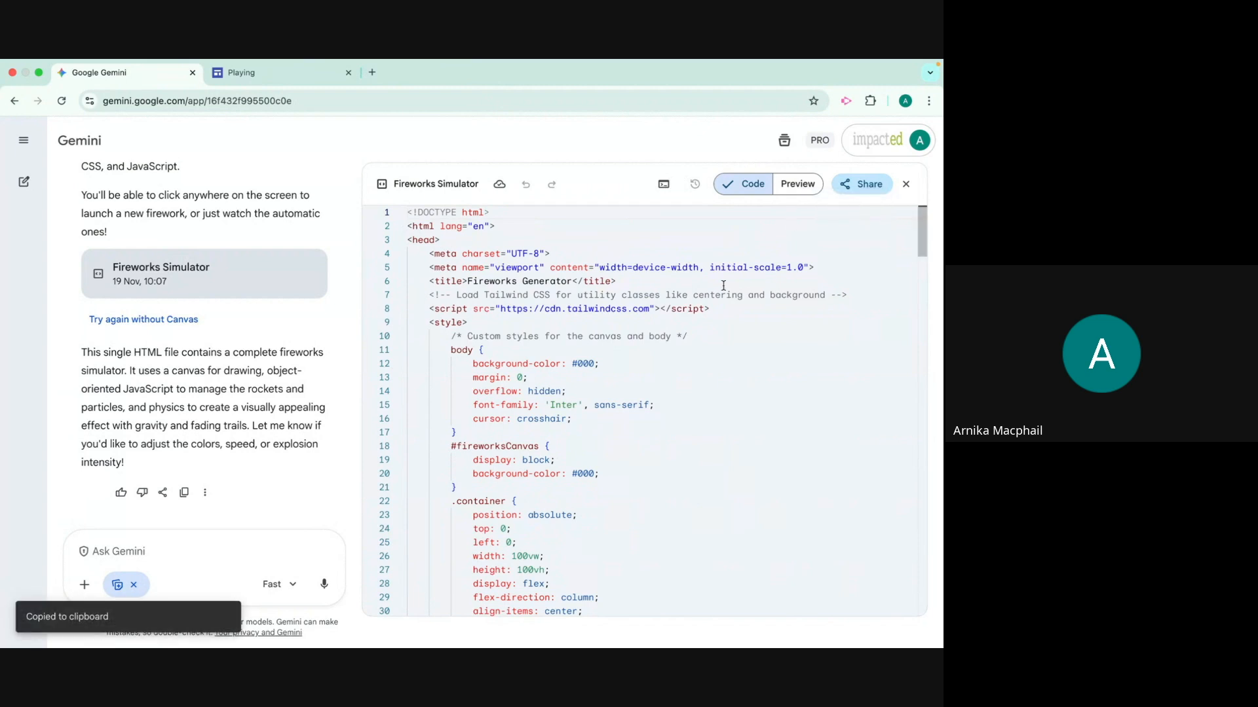
# Return to Google Sites, paste the copied HTML as the embed code, and review it from the start
pyautogui.click(279, 75)
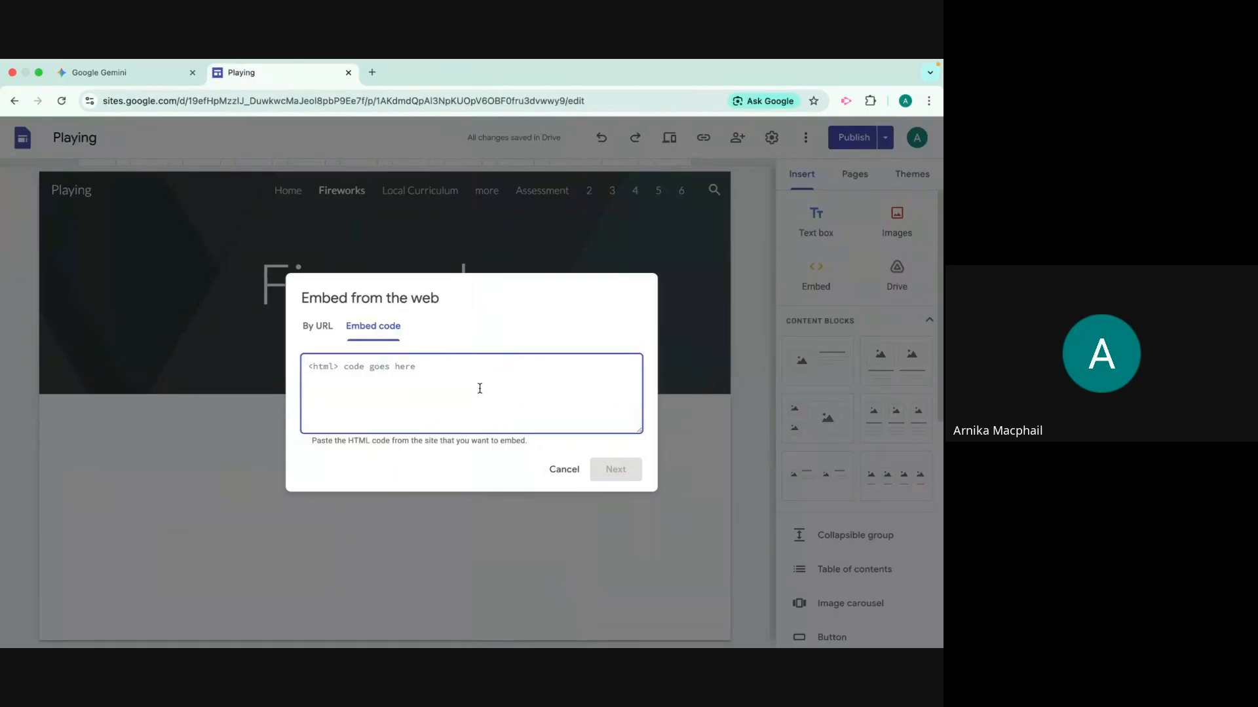
pyautogui.rightClick(440, 387)
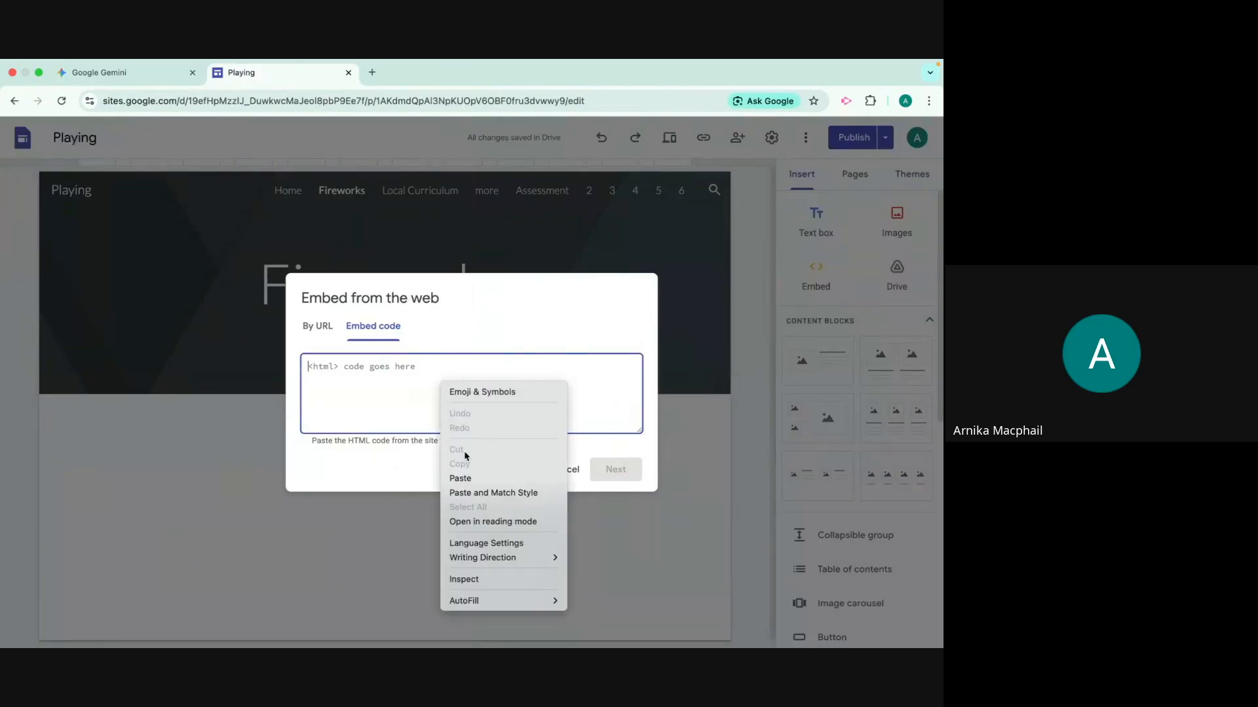
pyautogui.click(463, 479)
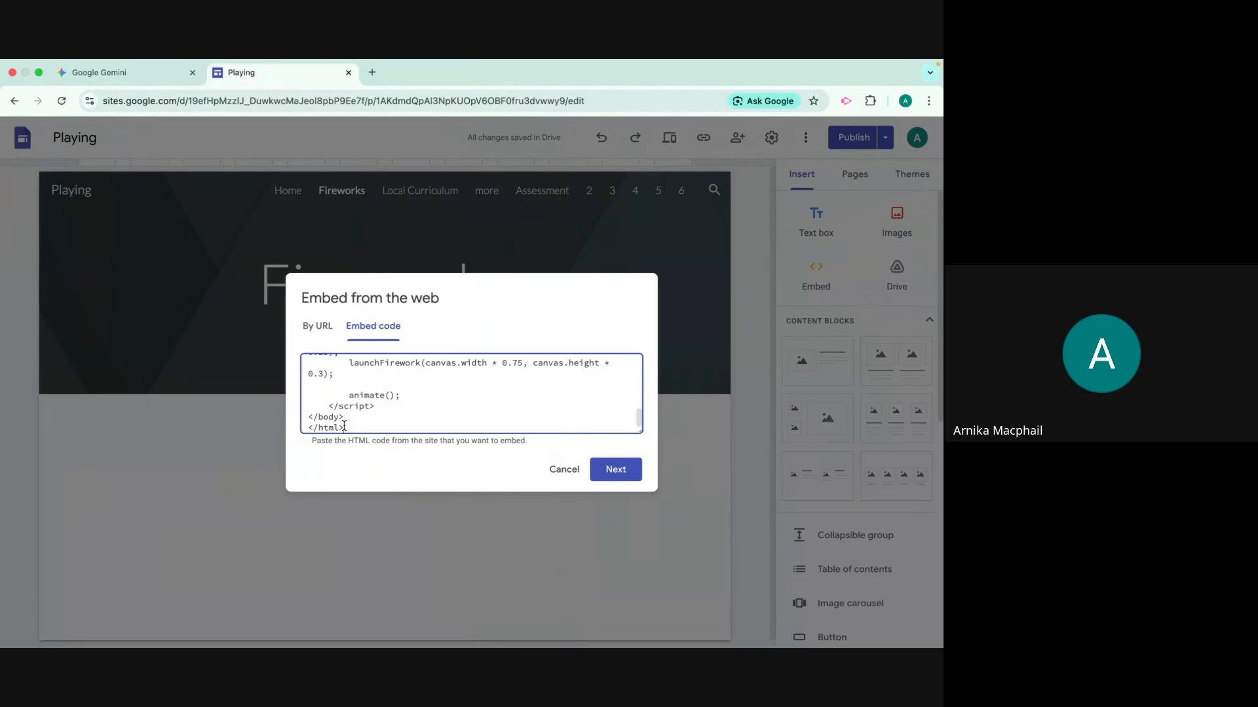
pyautogui.scroll(20, 349, 397)
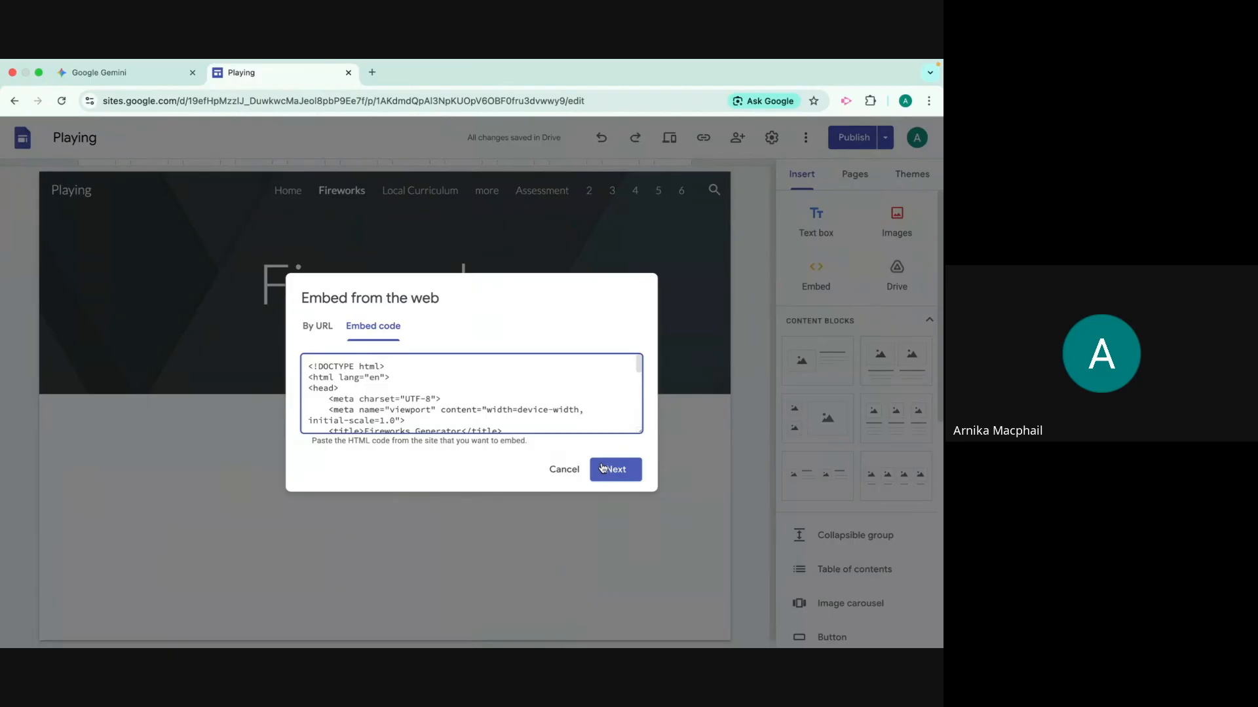
# Revisit the Fireworks Simulator code in Gemini, dismiss the split view tip, and return to Google Sites
pyautogui.click(97, 73)
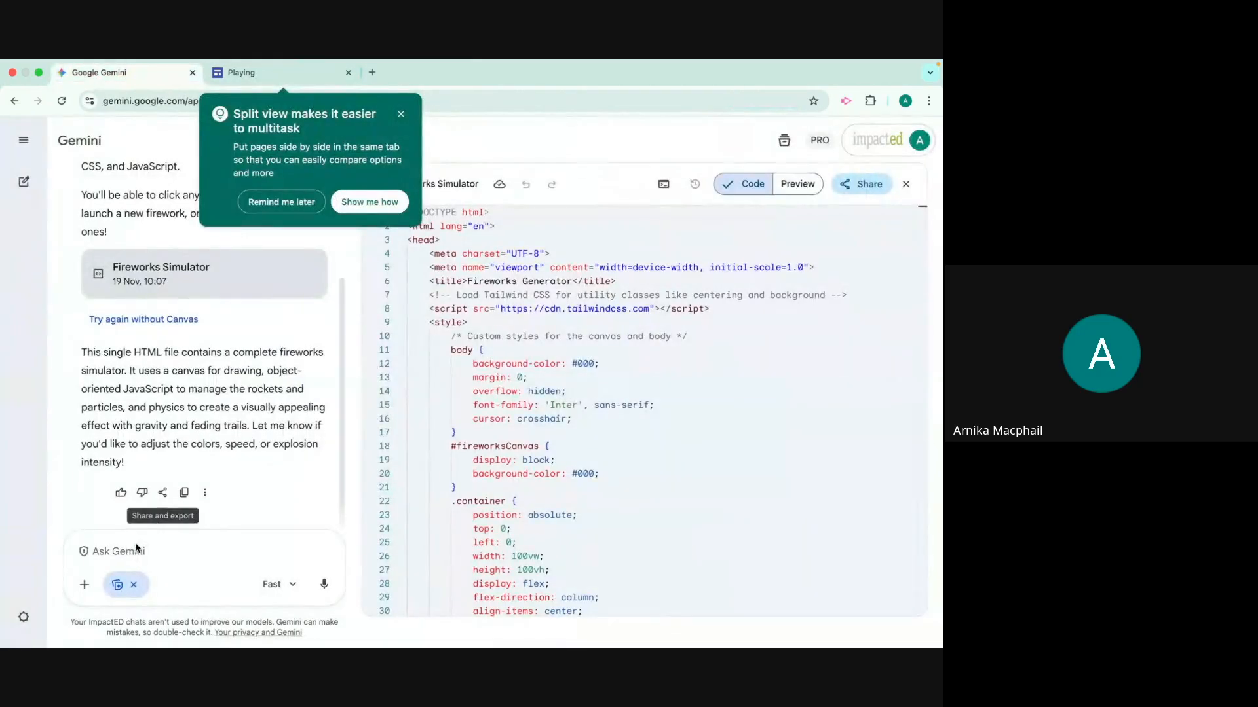
pyautogui.click(400, 115)
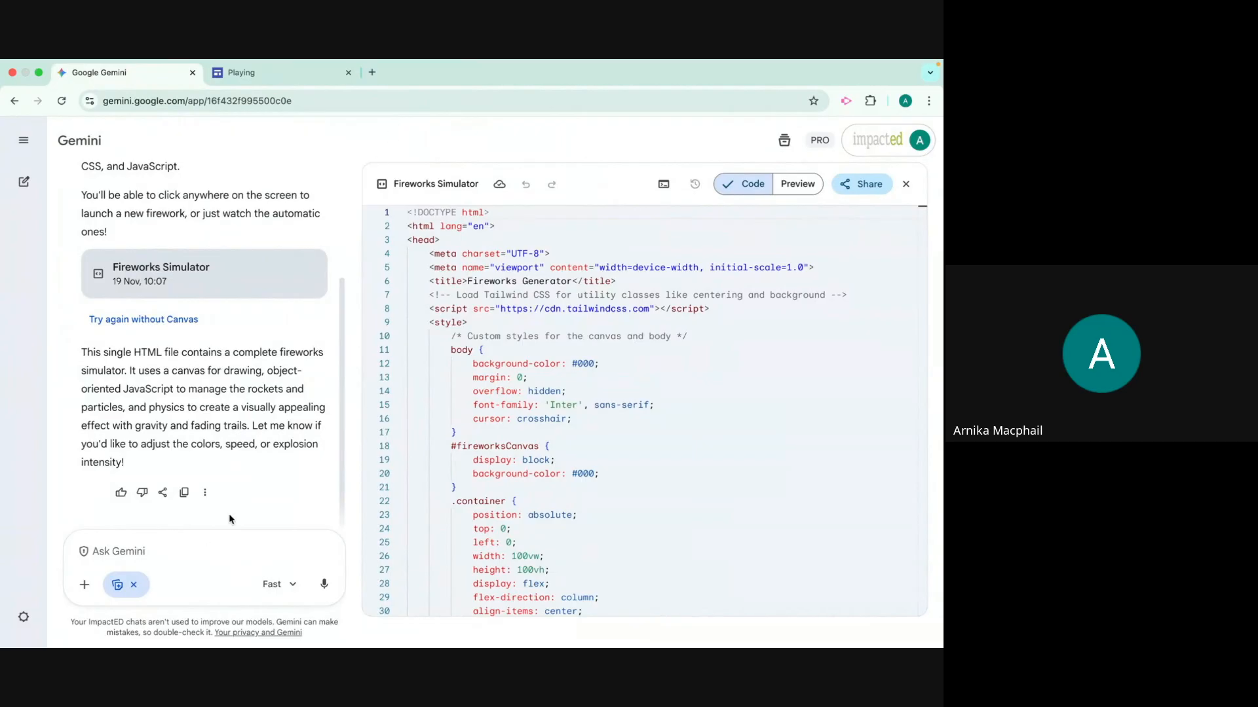
pyautogui.click(259, 72)
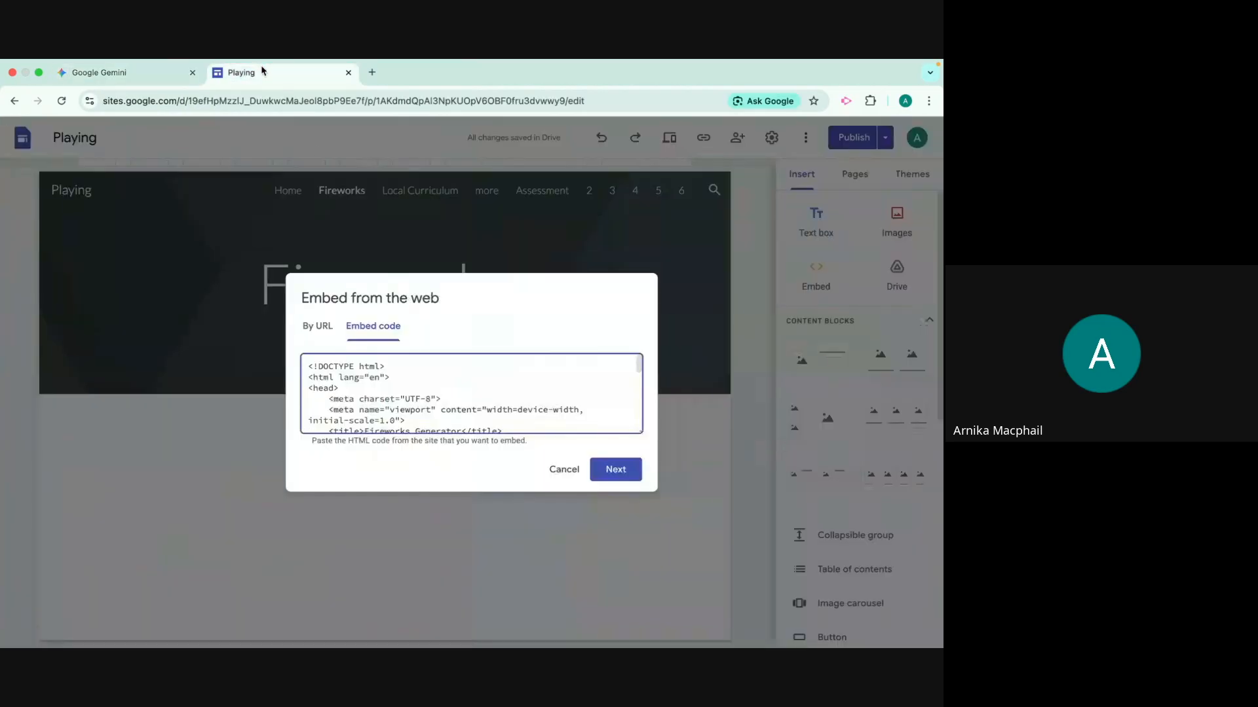
# Insert the embedded simulator on the Fireworks page and enlarge it to the full content width
pyautogui.click(613, 469)
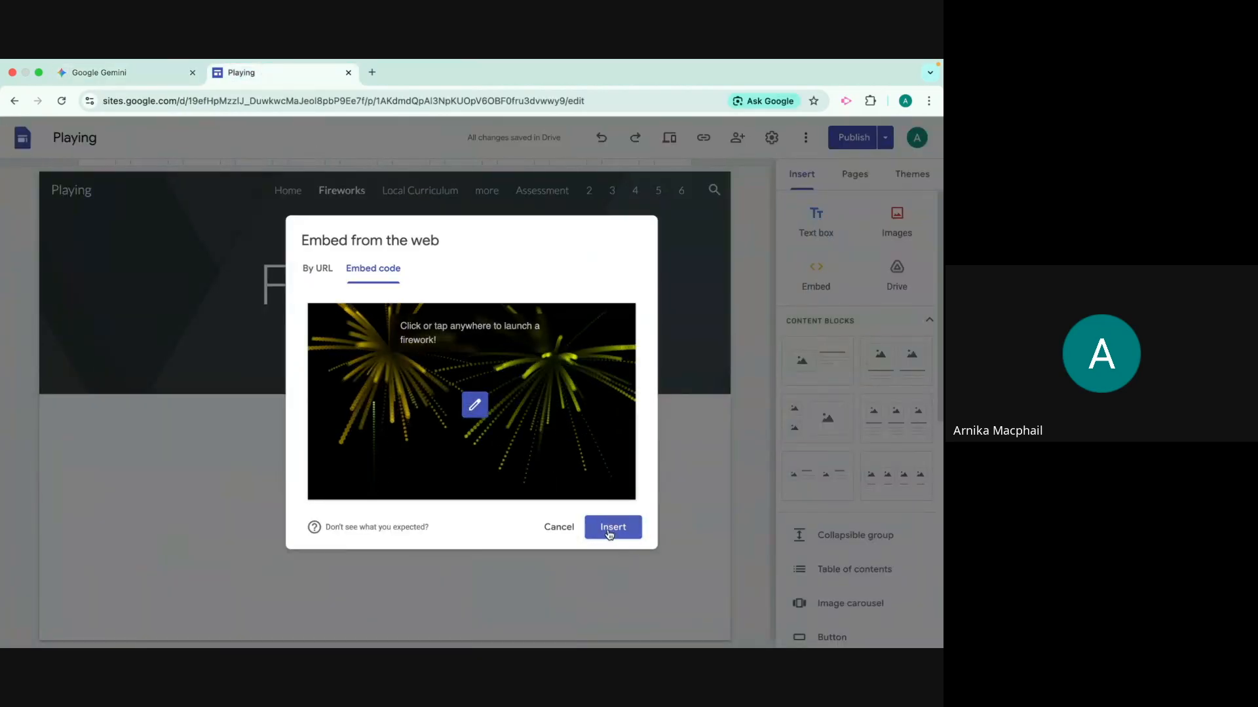
pyautogui.click(613, 527)
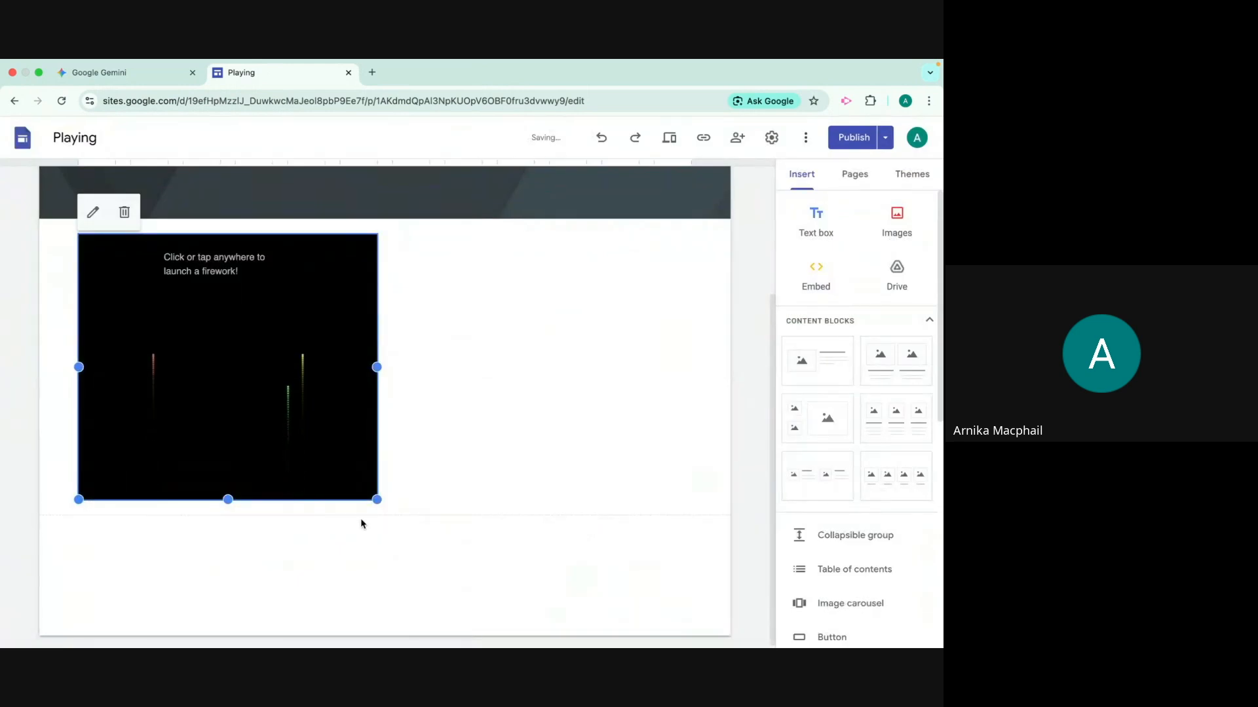
pyautogui.moveTo(447, 535); pyautogui.dragTo(688, 632)
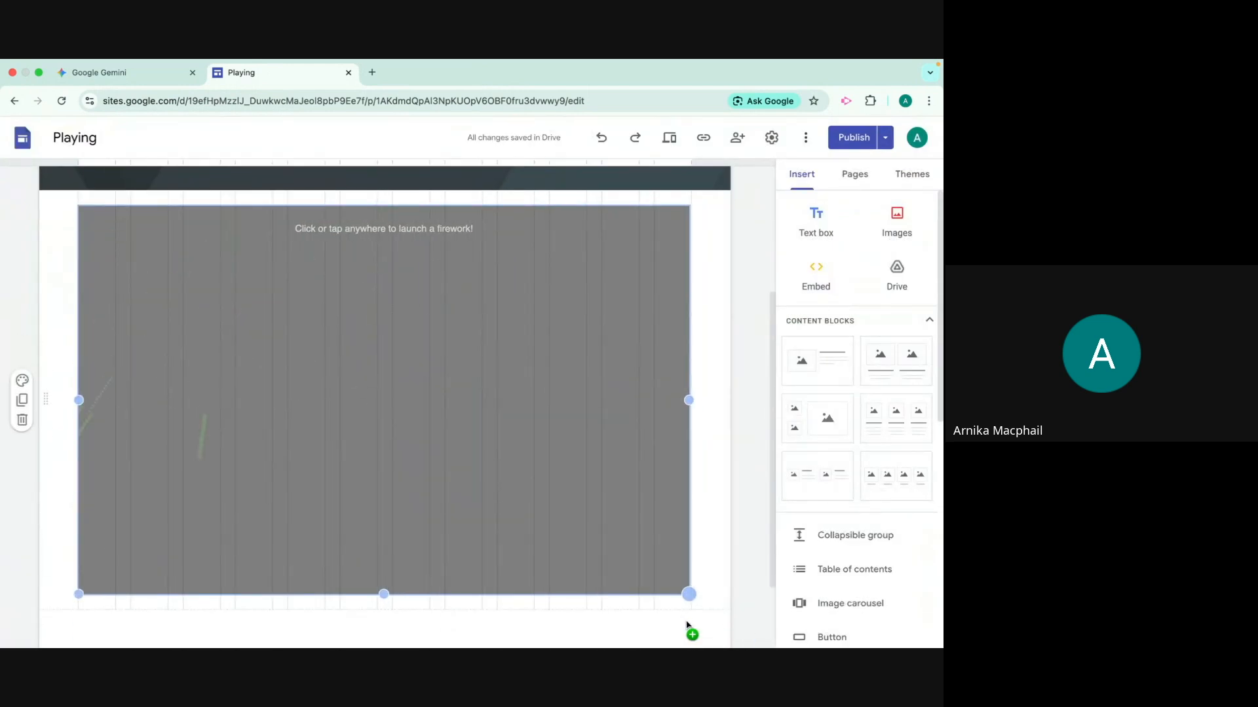
pyautogui.scroll(-1, 544, 526)
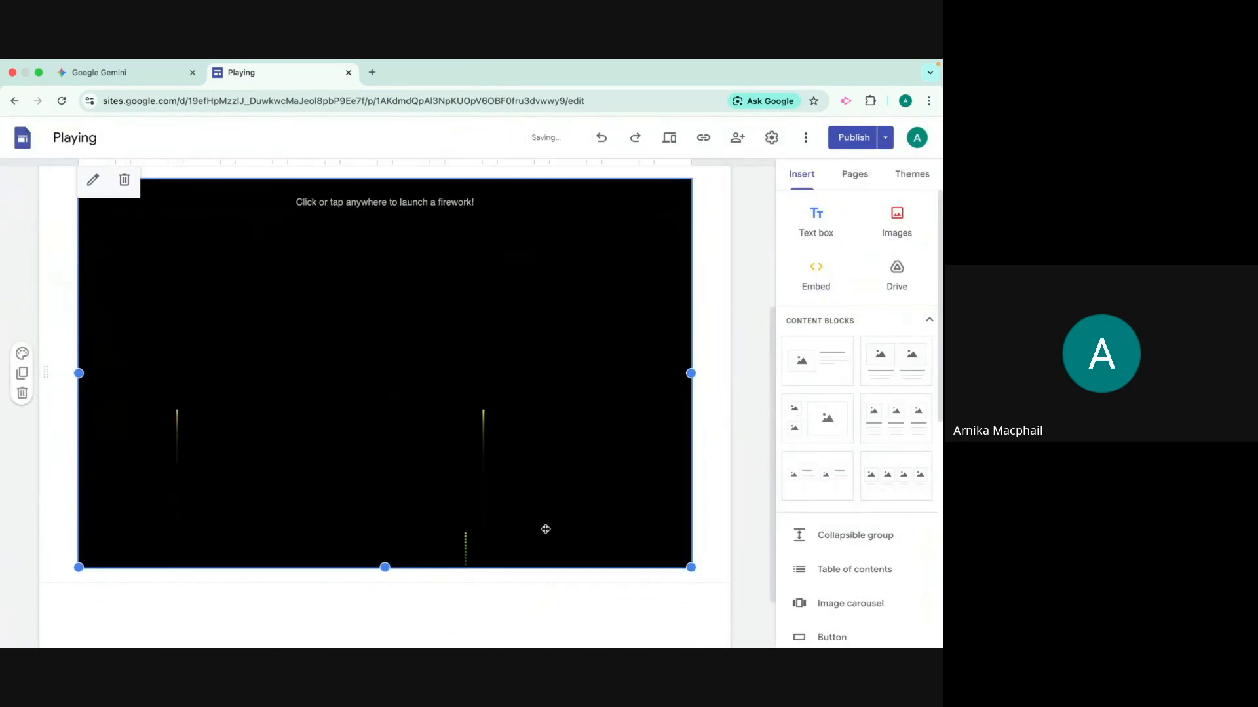
# Publish the site's changes and preview the Fireworks page with its embedded simulator
pyautogui.click(853, 138)
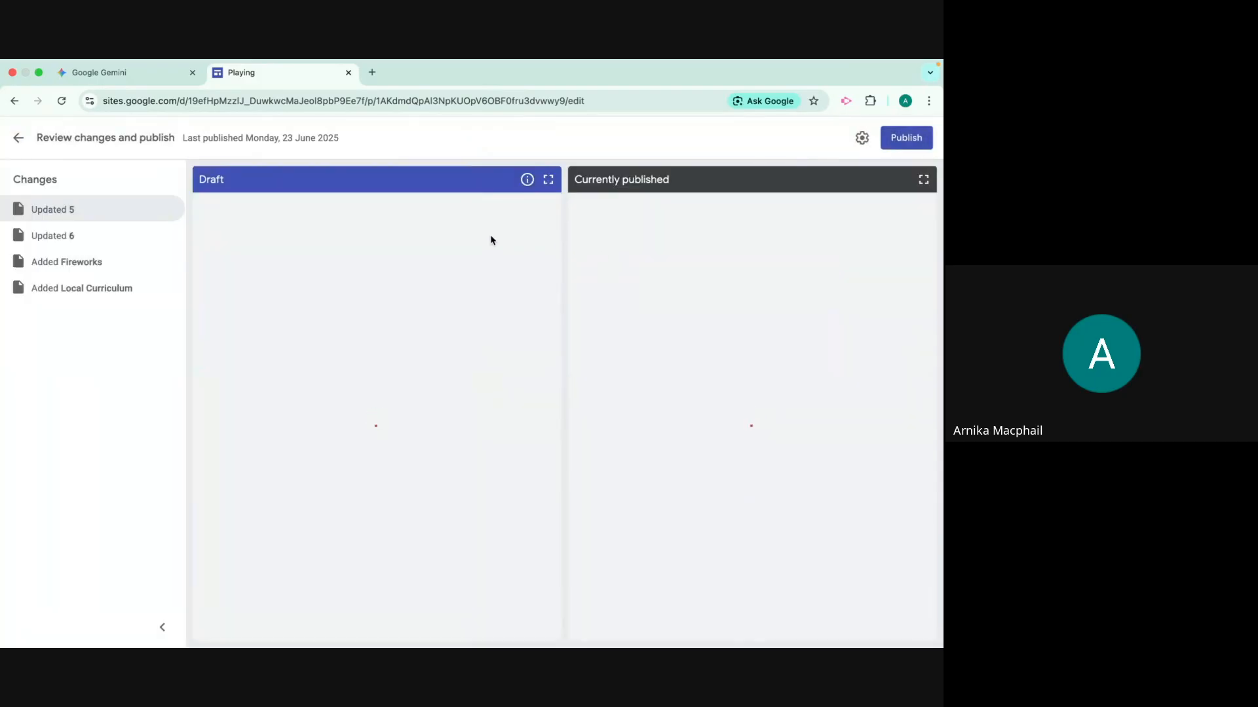
pyautogui.click(902, 137)
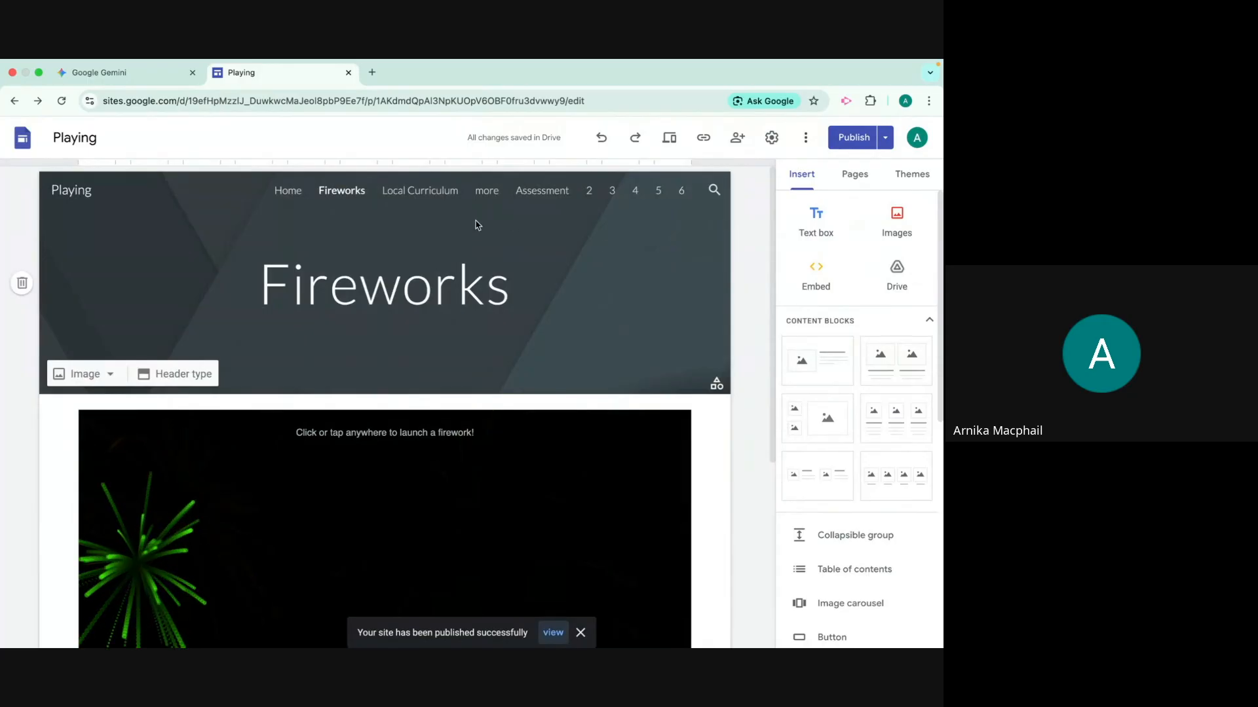
pyautogui.click(671, 137)
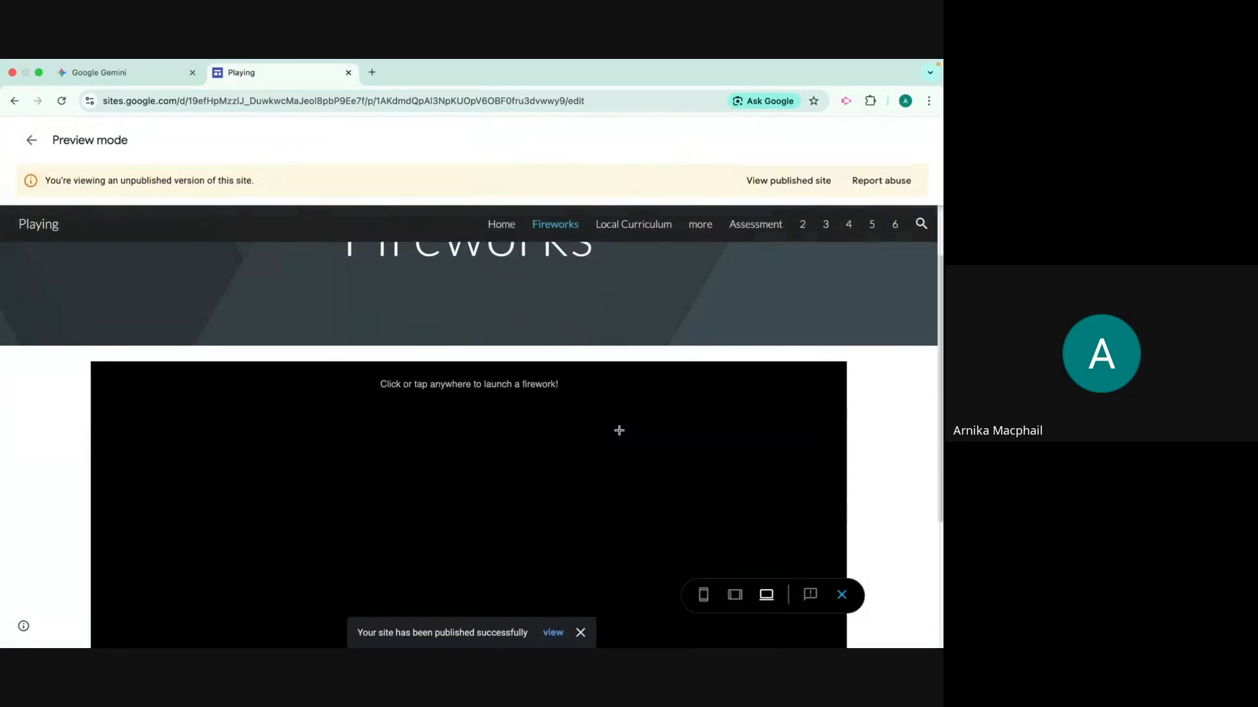
pyautogui.scroll(-2, 542, 443)
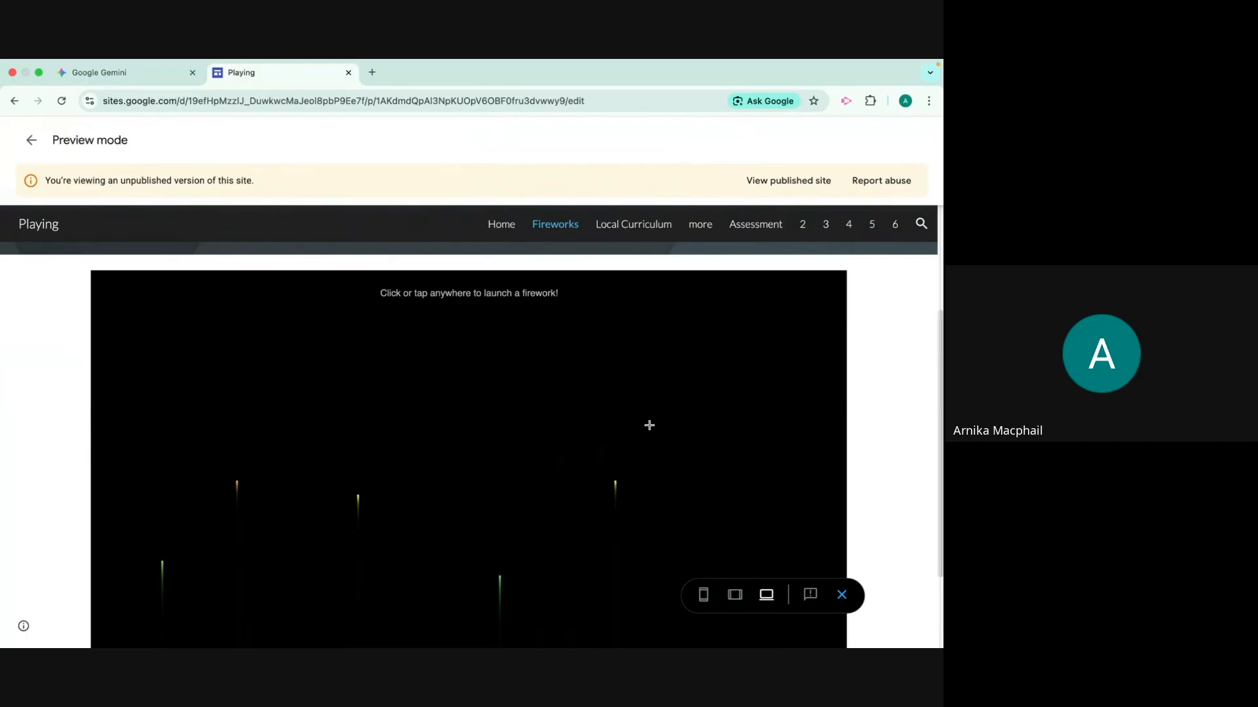
pyautogui.scroll(1, 832, 419)
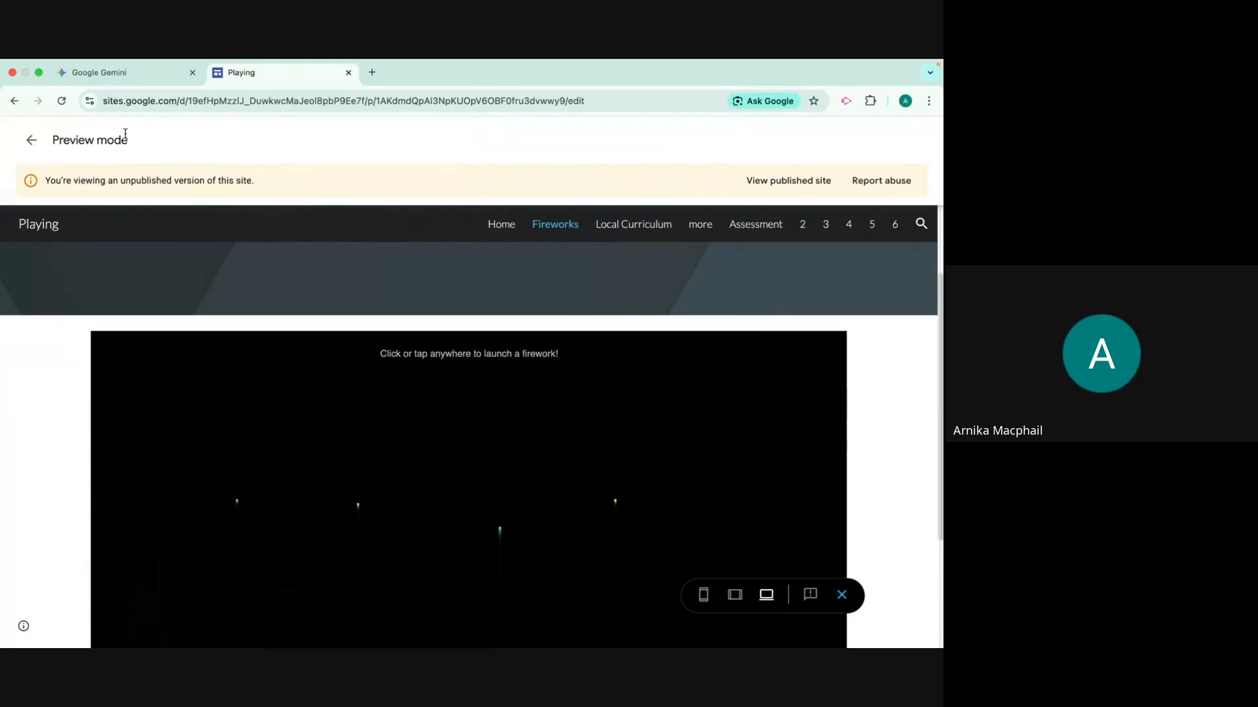
# Switch to Gemini, start a new chat, and expand the list of Gems and recent chats
pyautogui.click(118, 73)
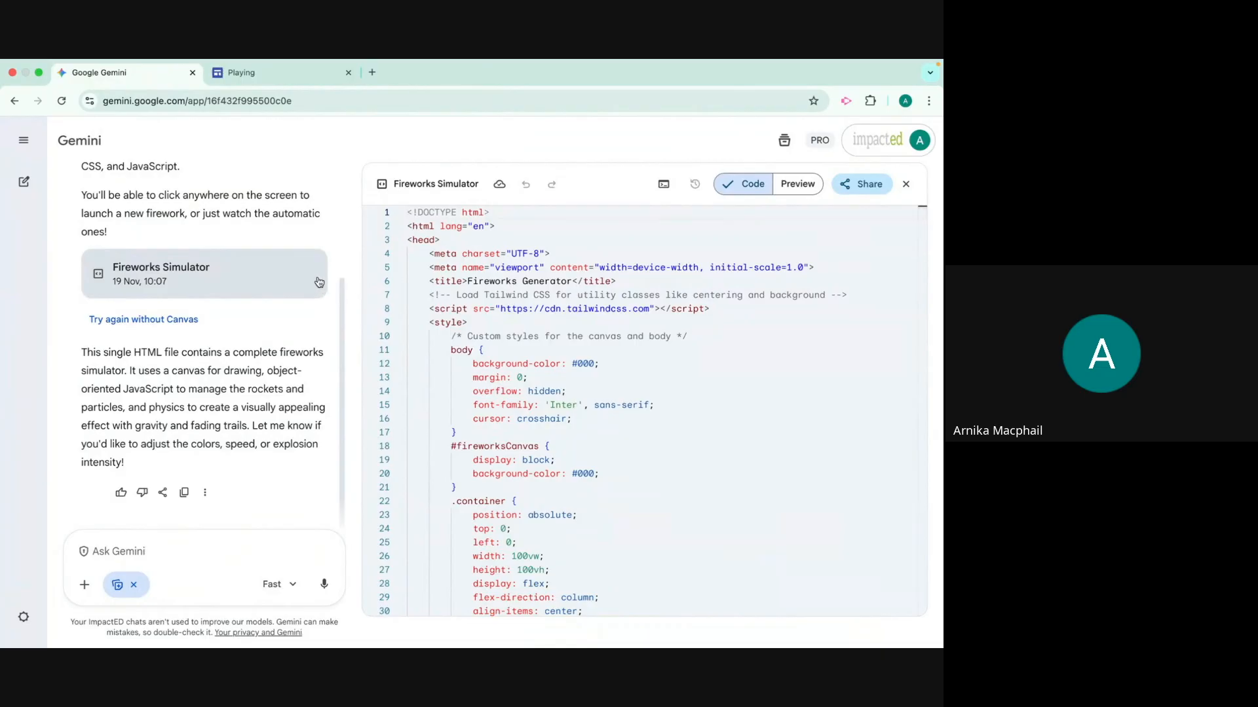
pyautogui.click(29, 187)
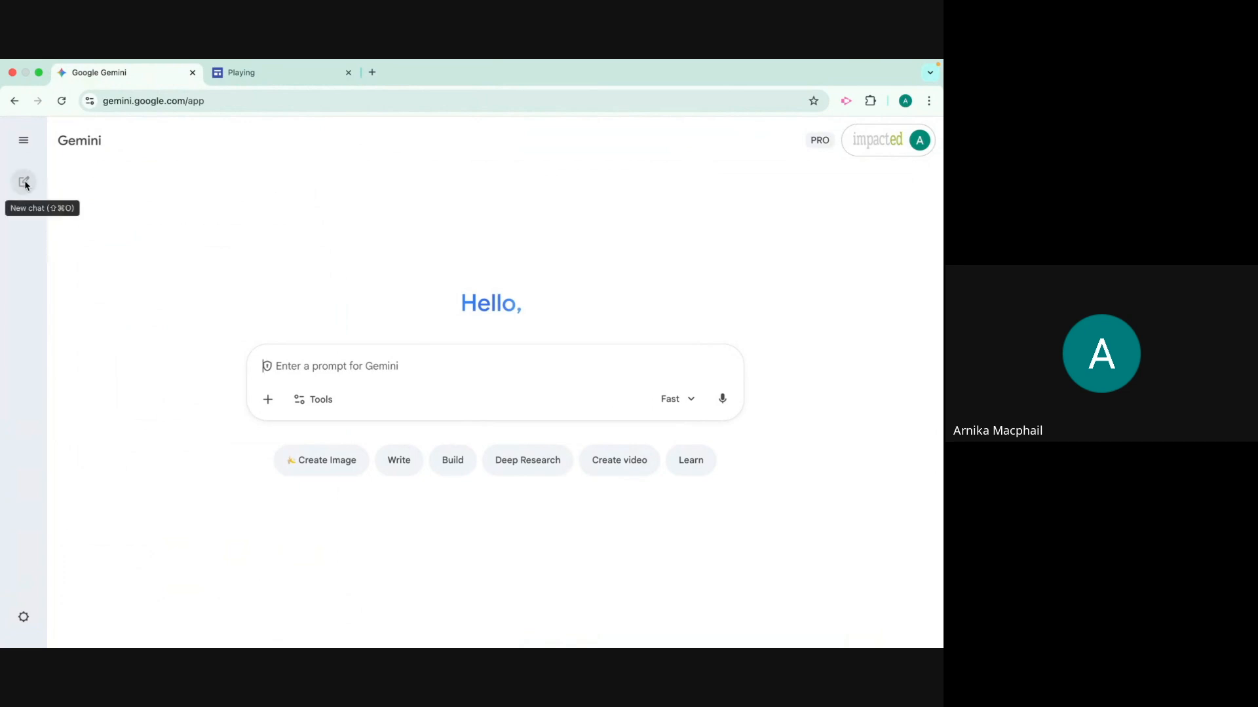
pyautogui.click(27, 144)
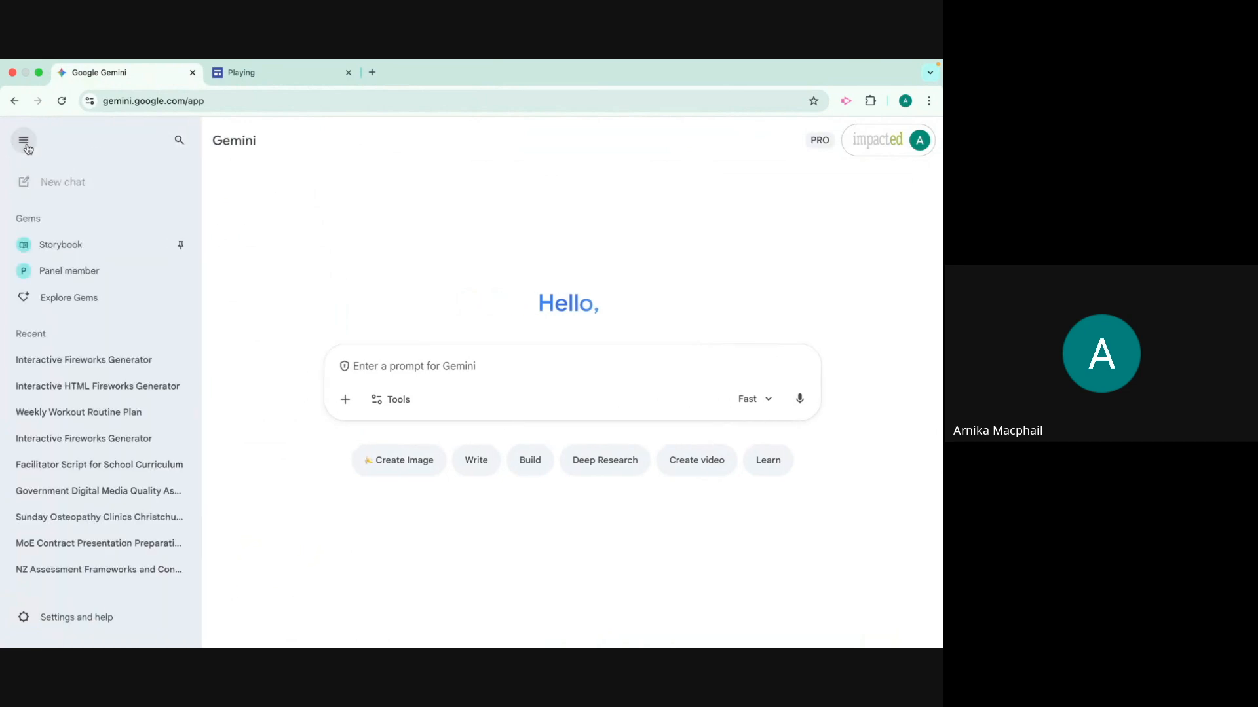
# Pin the topmost Interactive Fireworks Generator chat and check the options of the Interactive HTML Fireworks Generator chat
pyautogui.click(182, 360)
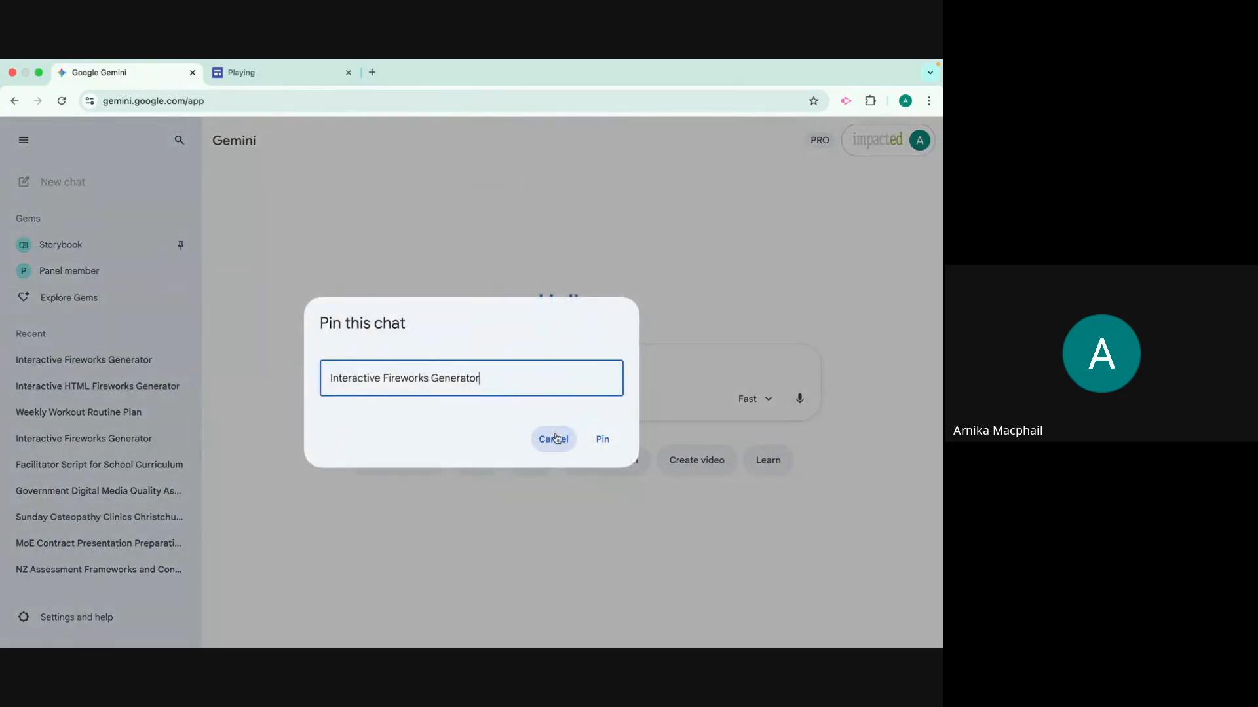
pyautogui.click(598, 438)
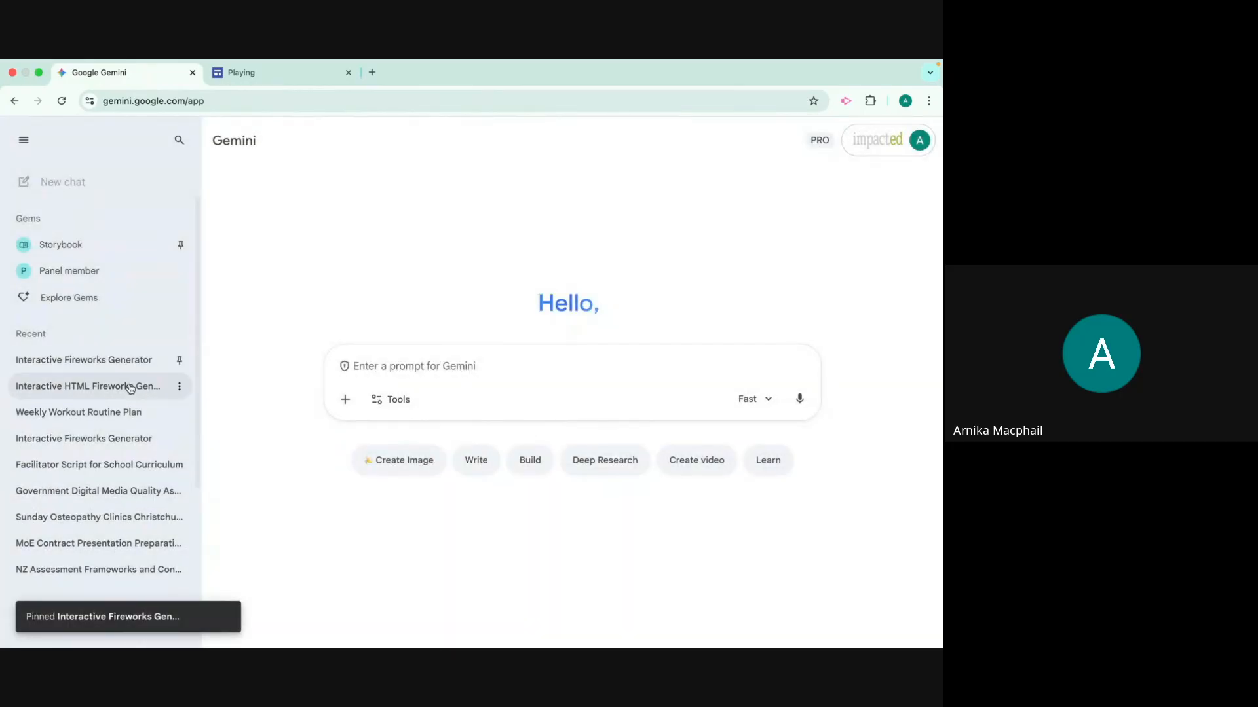
pyautogui.click(180, 386)
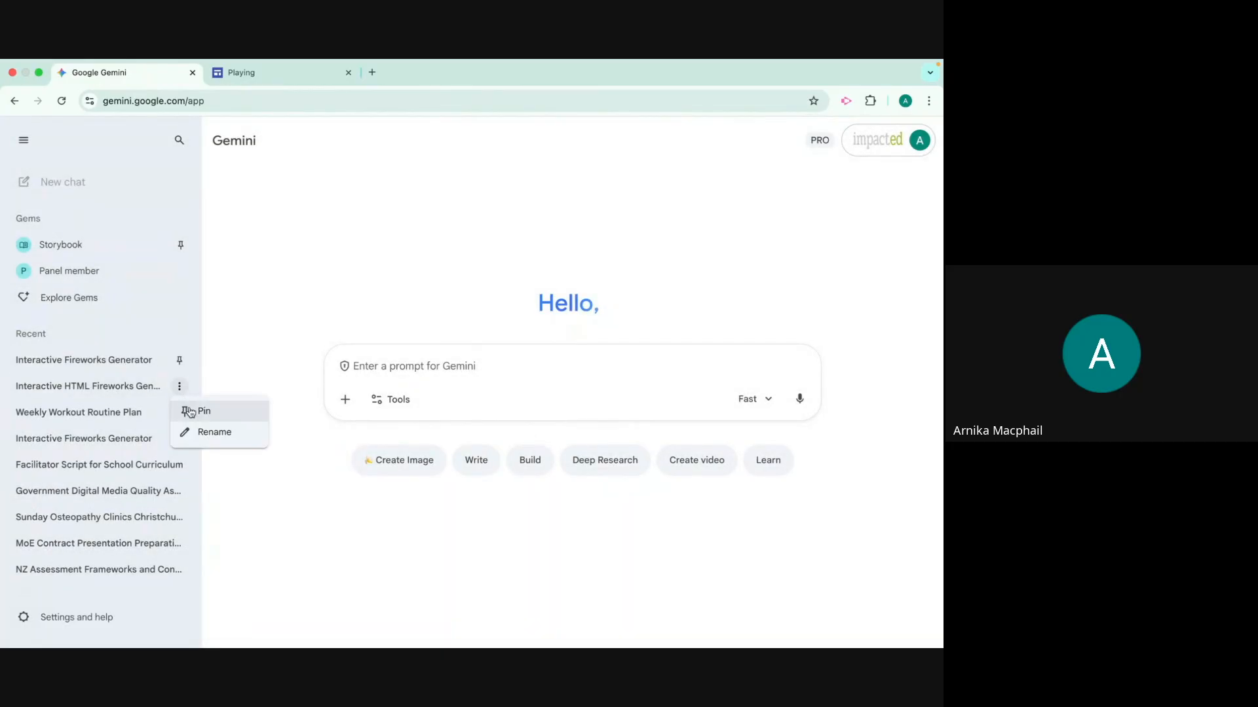
pyautogui.click(174, 331)
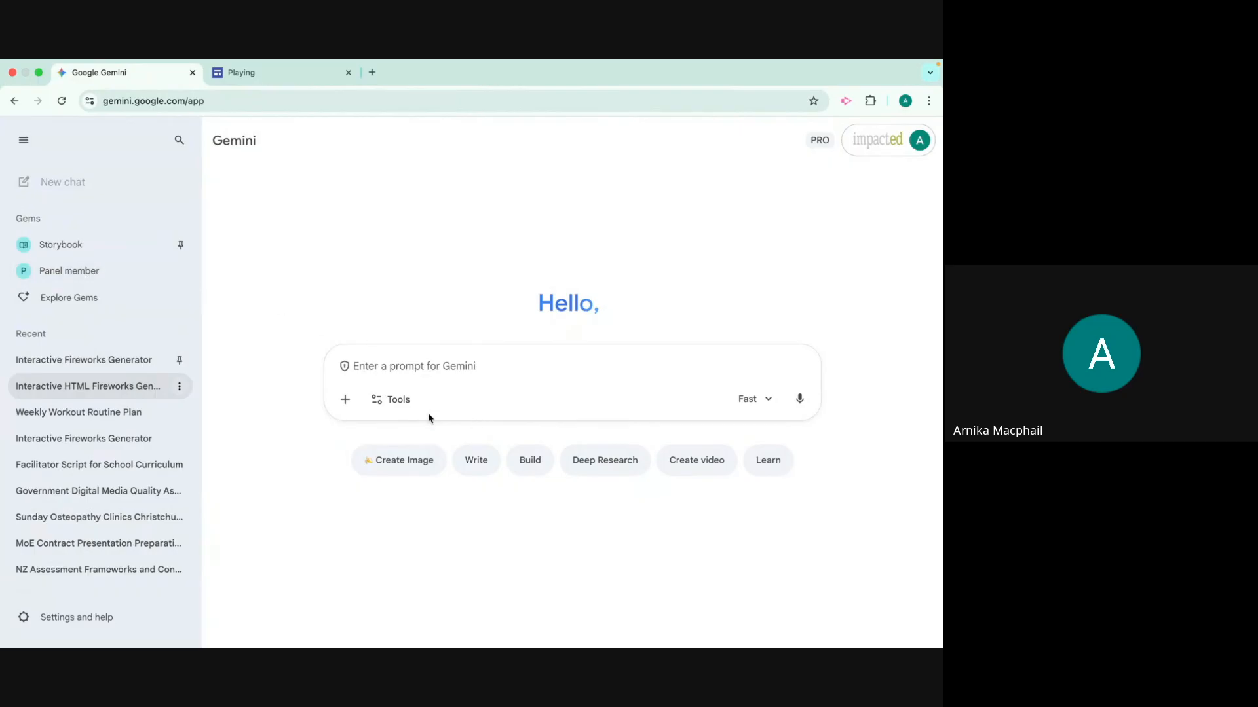
# Enable Canvas, submit the suggested prompt "Build a weekly workout routine", and look through the generated document
pyautogui.click(391, 399)
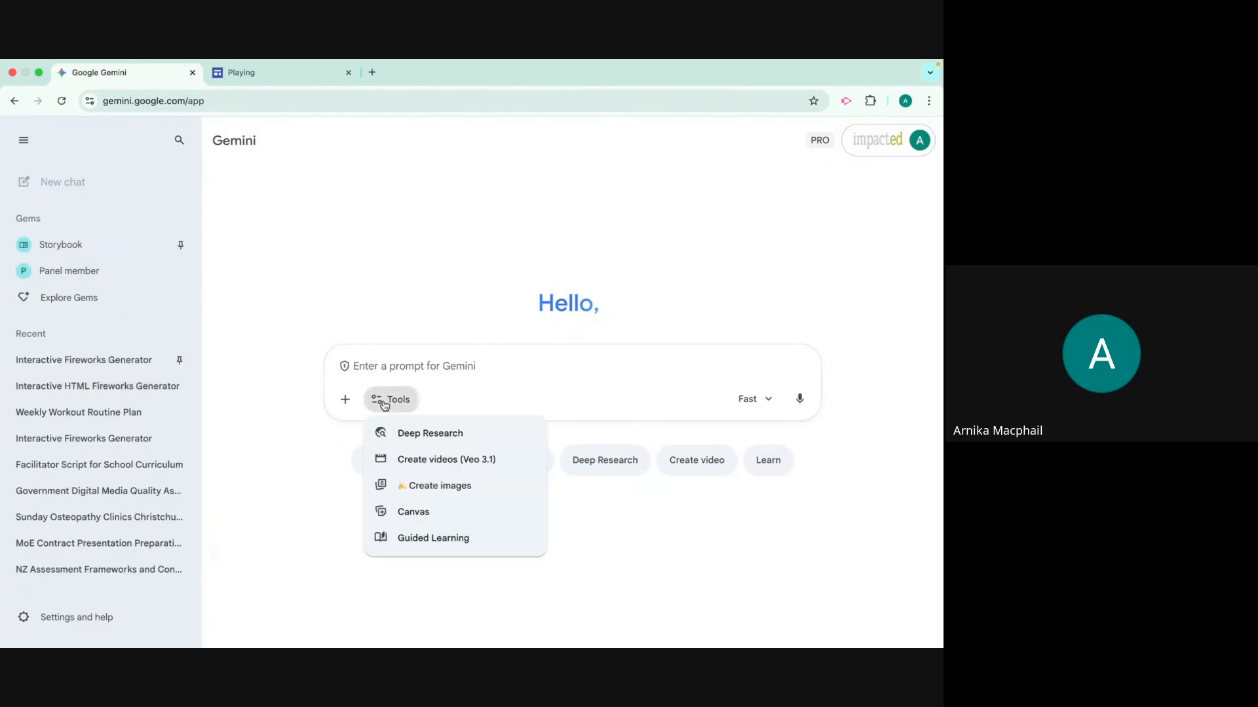
pyautogui.click(427, 510)
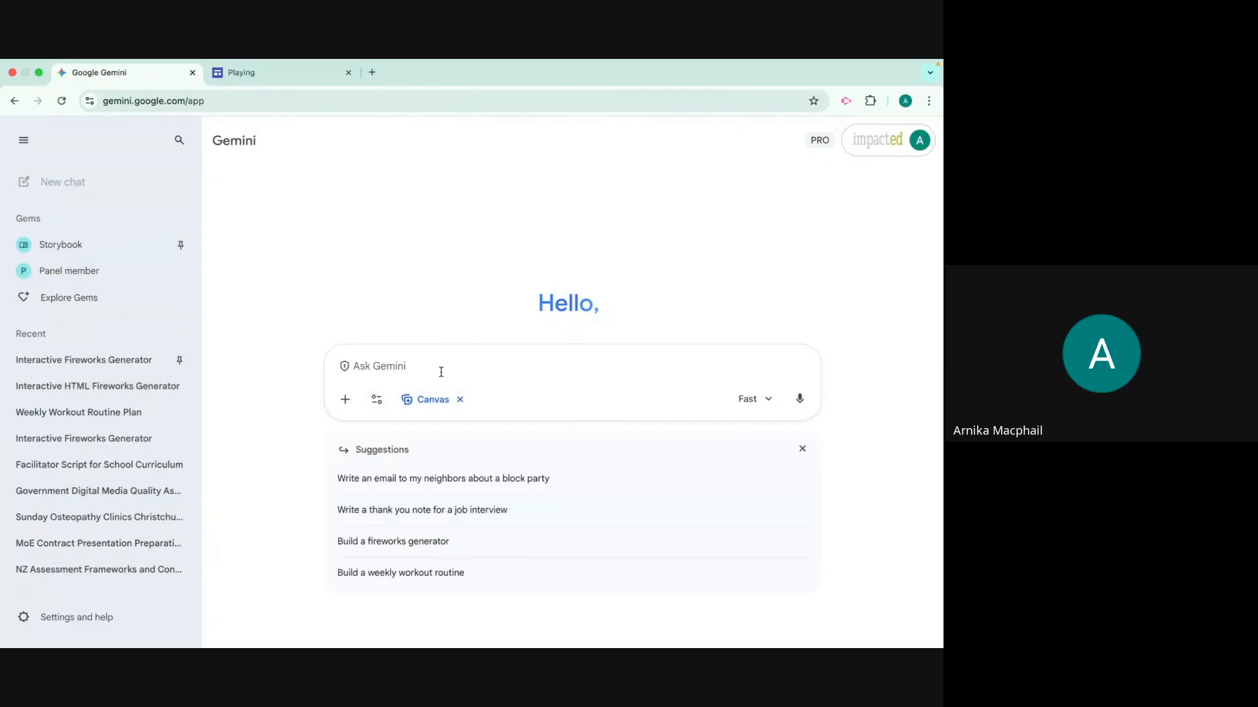
pyautogui.click(446, 576)
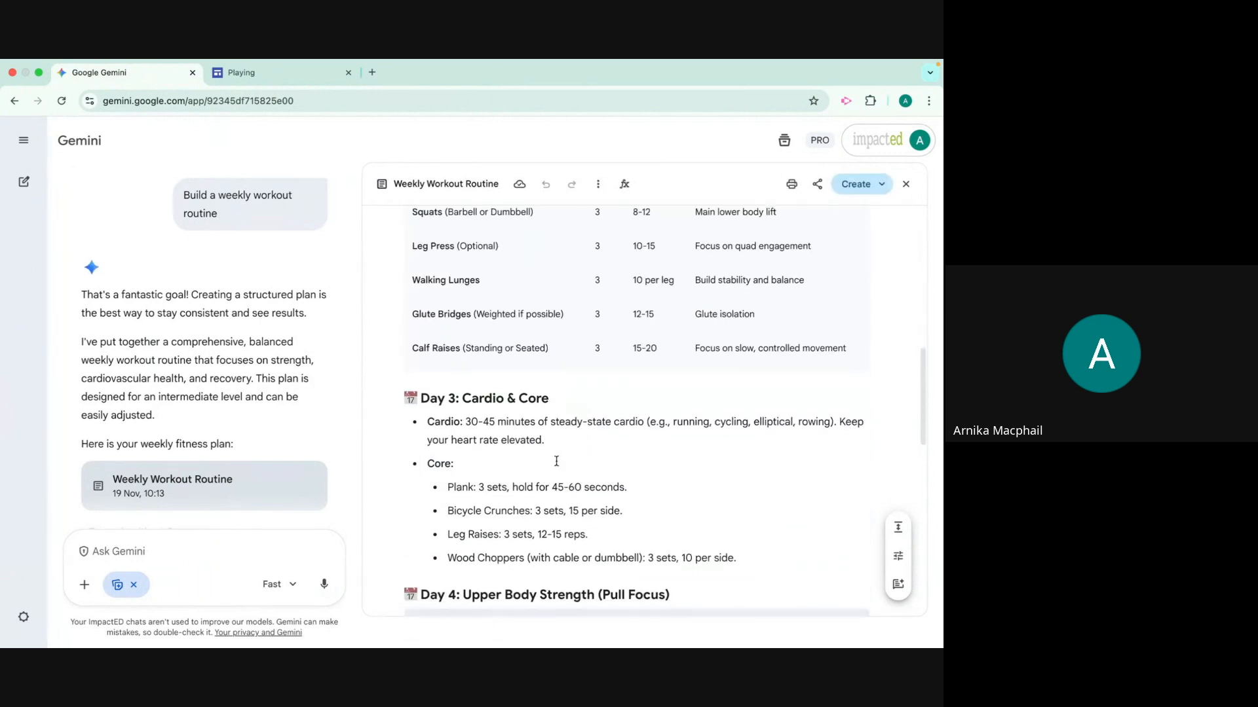
pyautogui.click(891, 192)
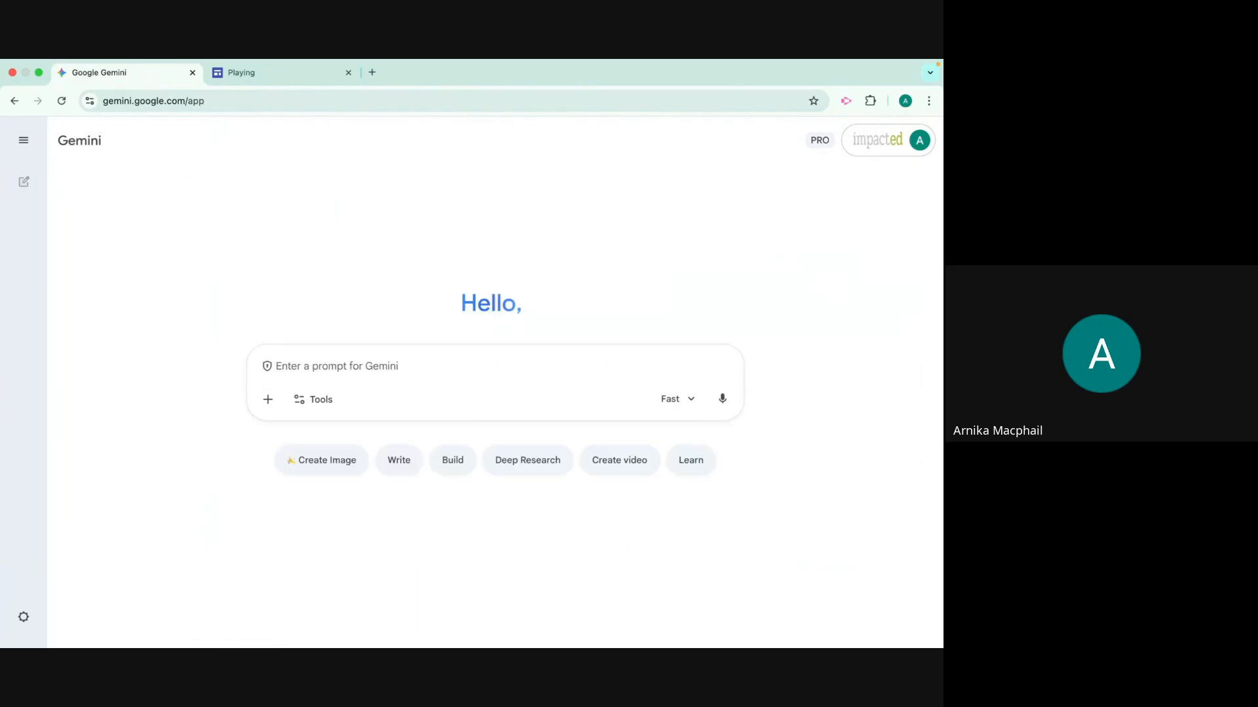
# In a new chat, submit the prompt "Create me an interactive actvity to learn about plants native to nz" with Canvas enabled
pyautogui.write('Create')
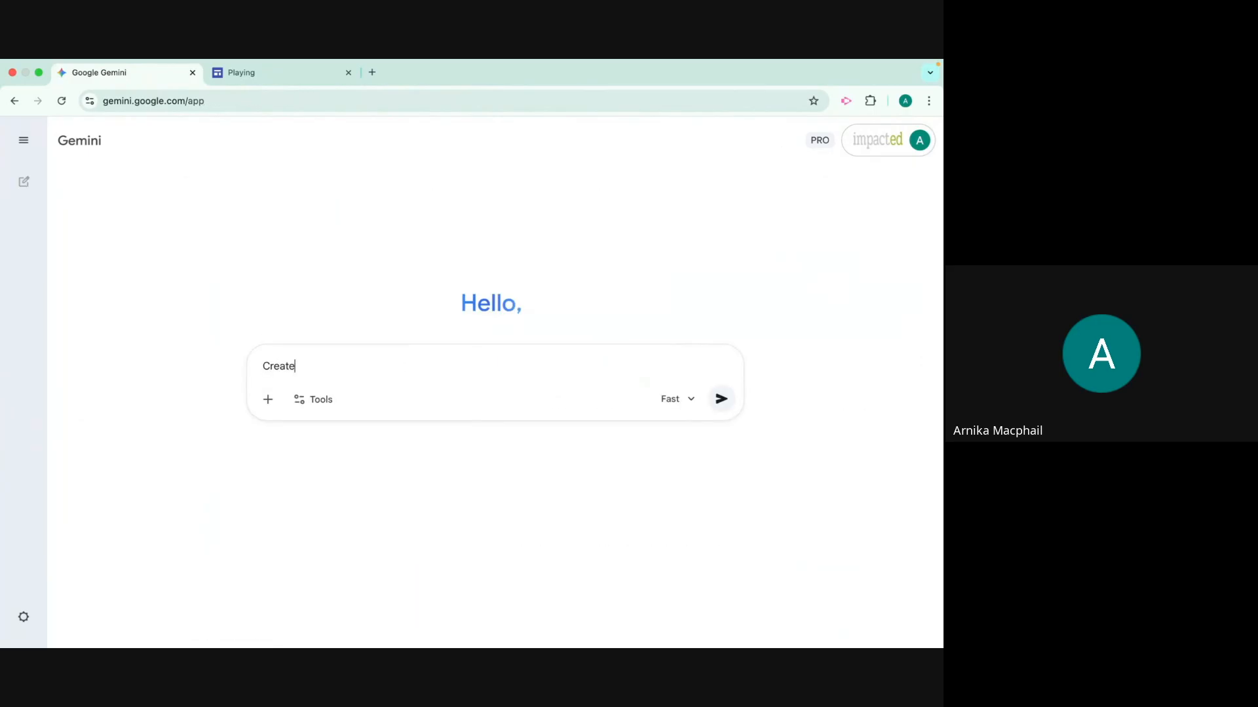
pyautogui.write(' me an interactive actvity to learn about plants native to nz')
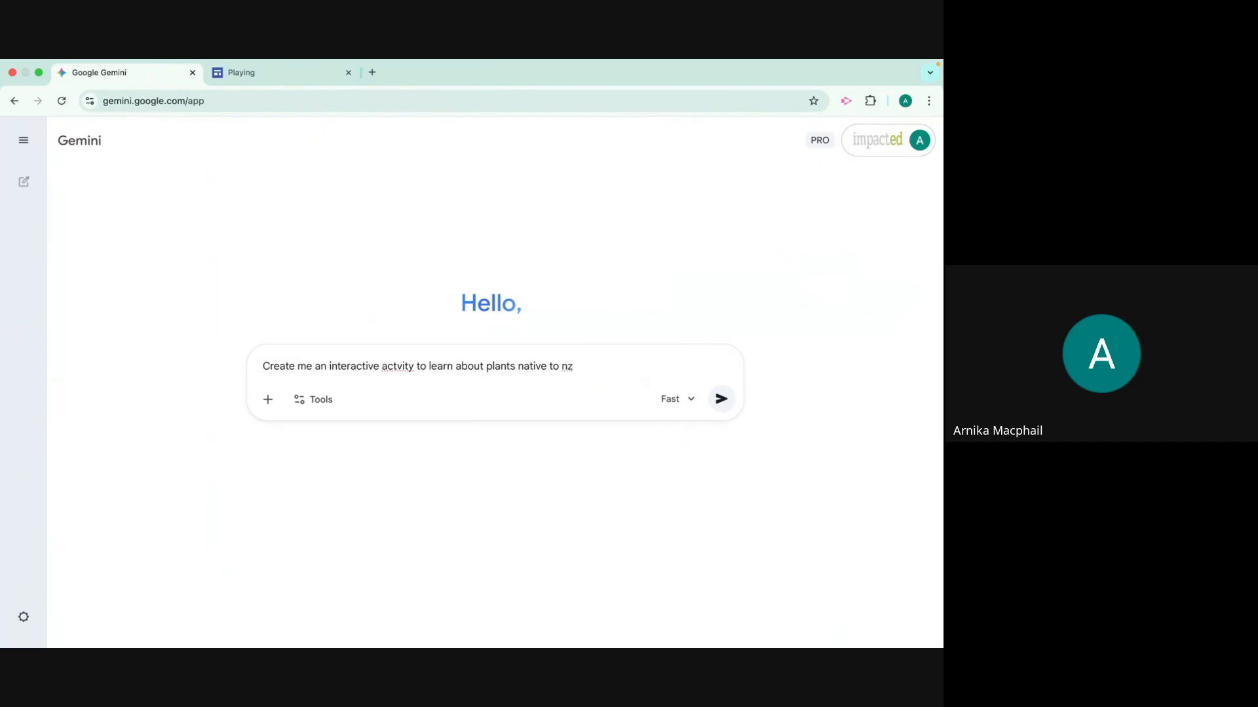
pyautogui.click(303, 401)
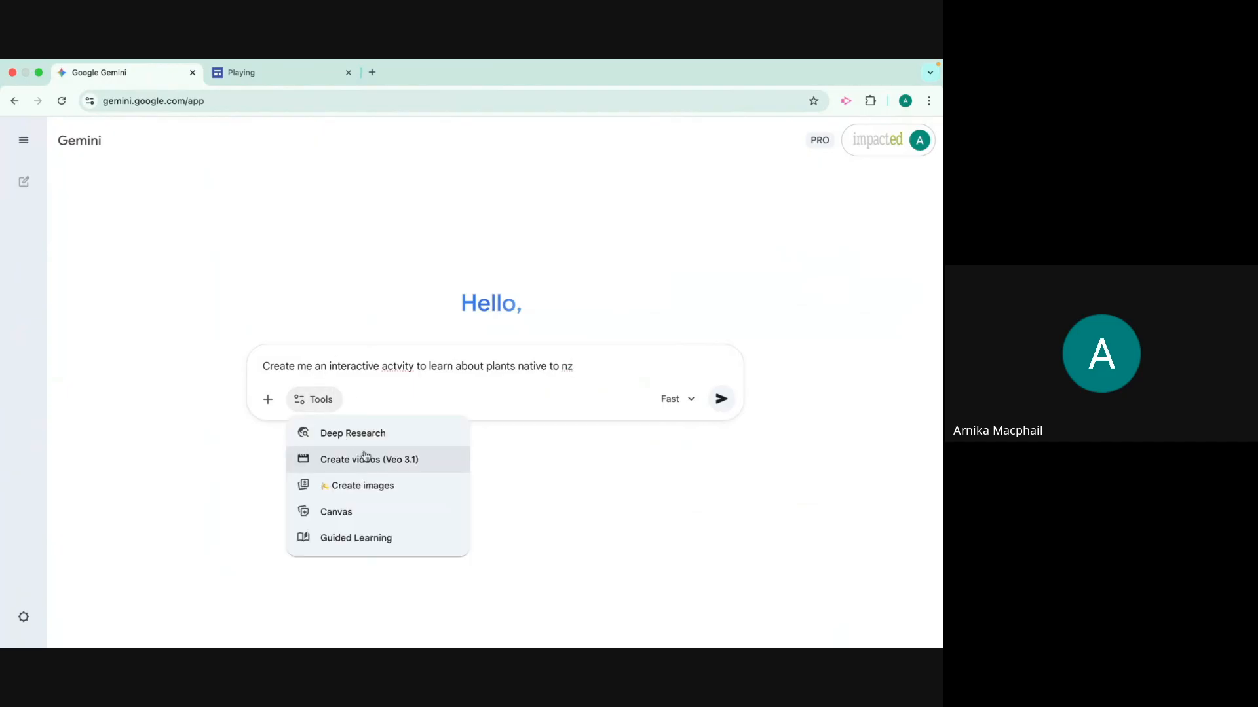
pyautogui.click(370, 513)
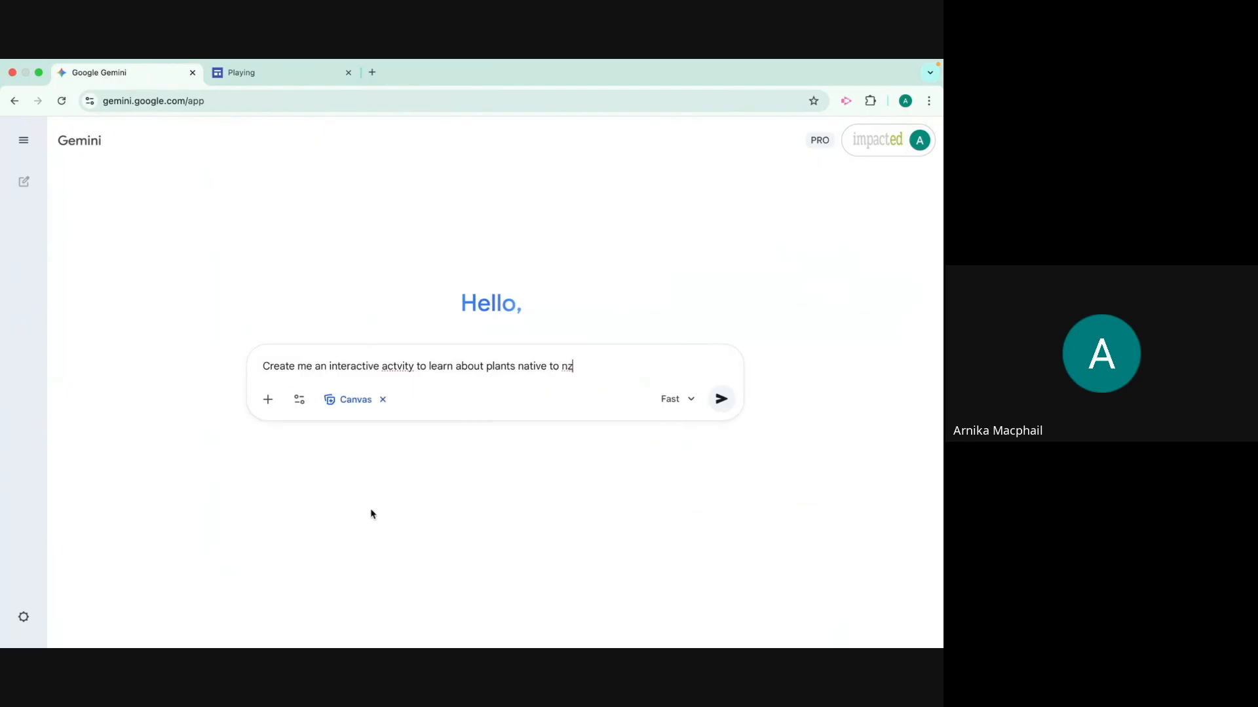
pyautogui.click(720, 399)
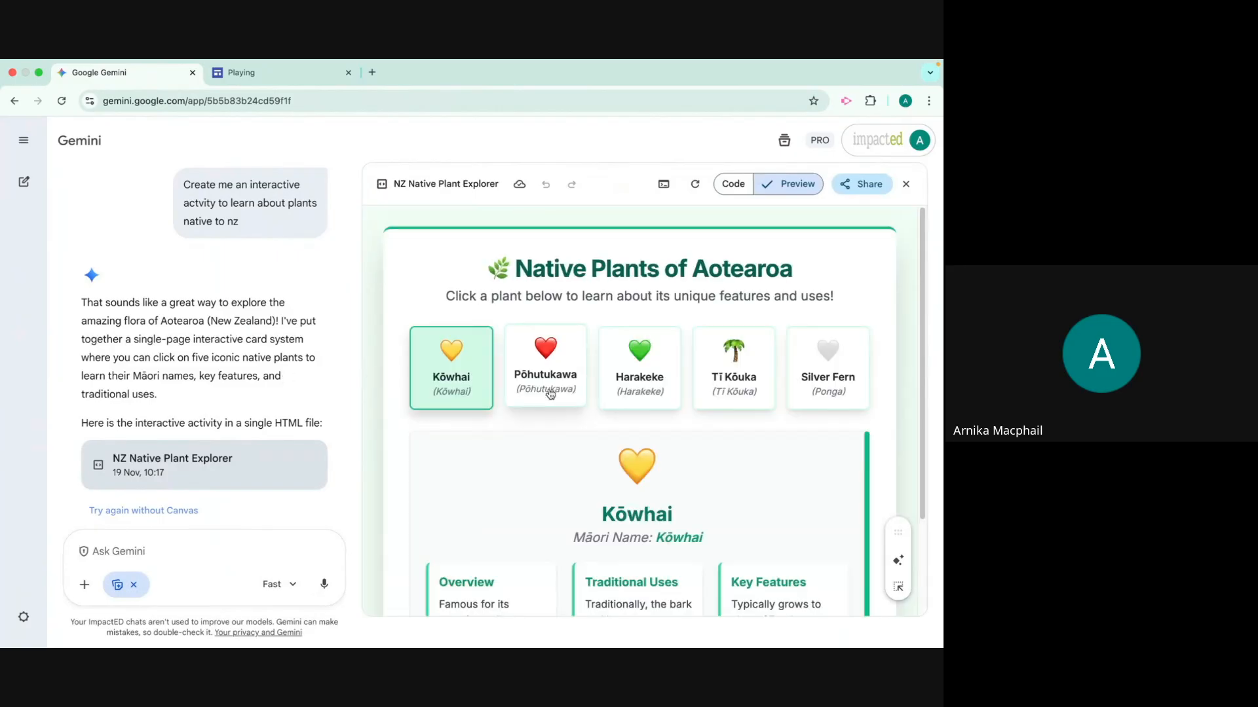
# Read through the Kōwhai details in the NZ Native Plant Explorer preview
pyautogui.scroll(-1, 572, 508)
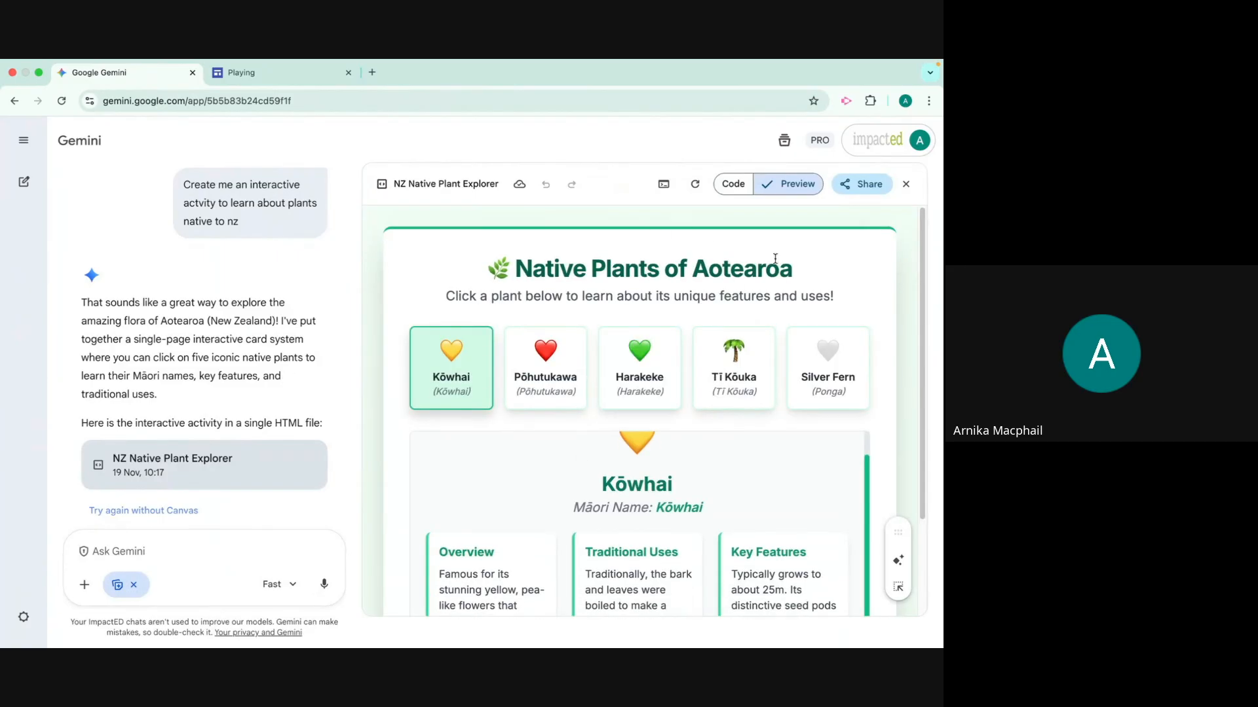
pyautogui.scroll(-2, 761, 473)
pyautogui.scroll(-1, 926, 412)
pyautogui.moveTo(924, 413); pyautogui.dragTo(924, 447)
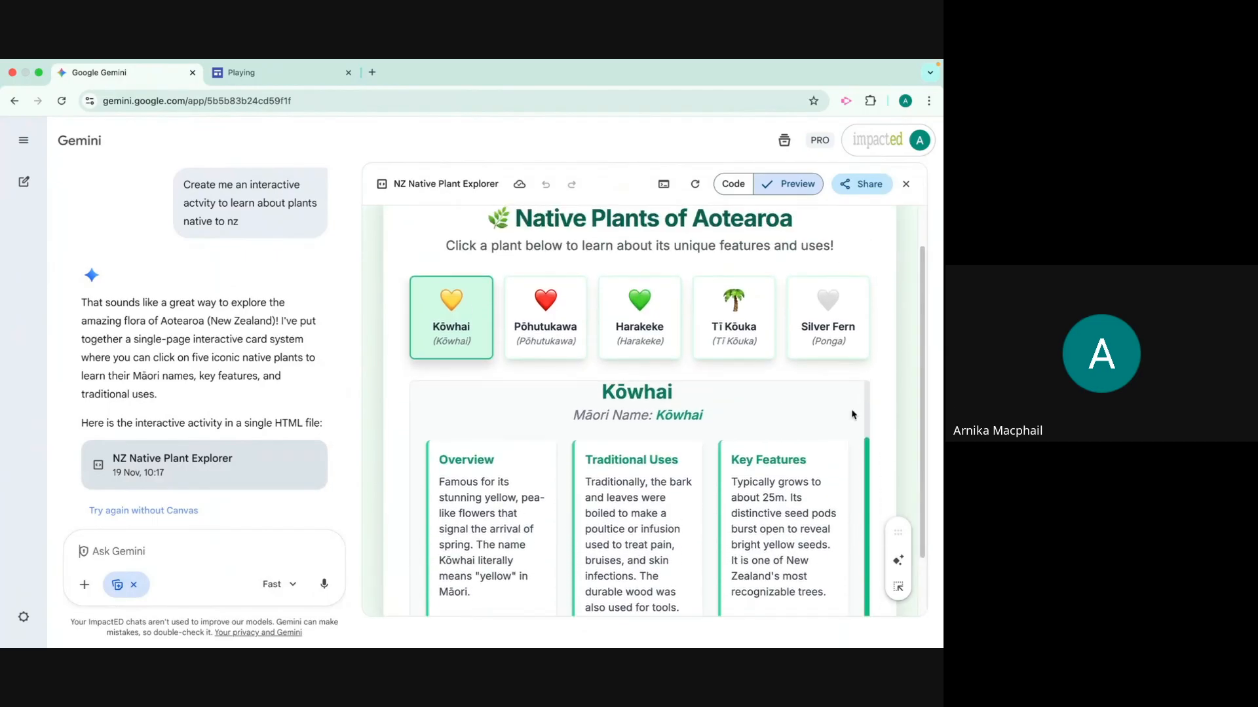
# Try the Pōhutukawa, Harakeke, Tī Kōuka and Silver Fern cards in the preview and read their details
pyautogui.click(542, 338)
pyautogui.scroll(-2, 541, 338)
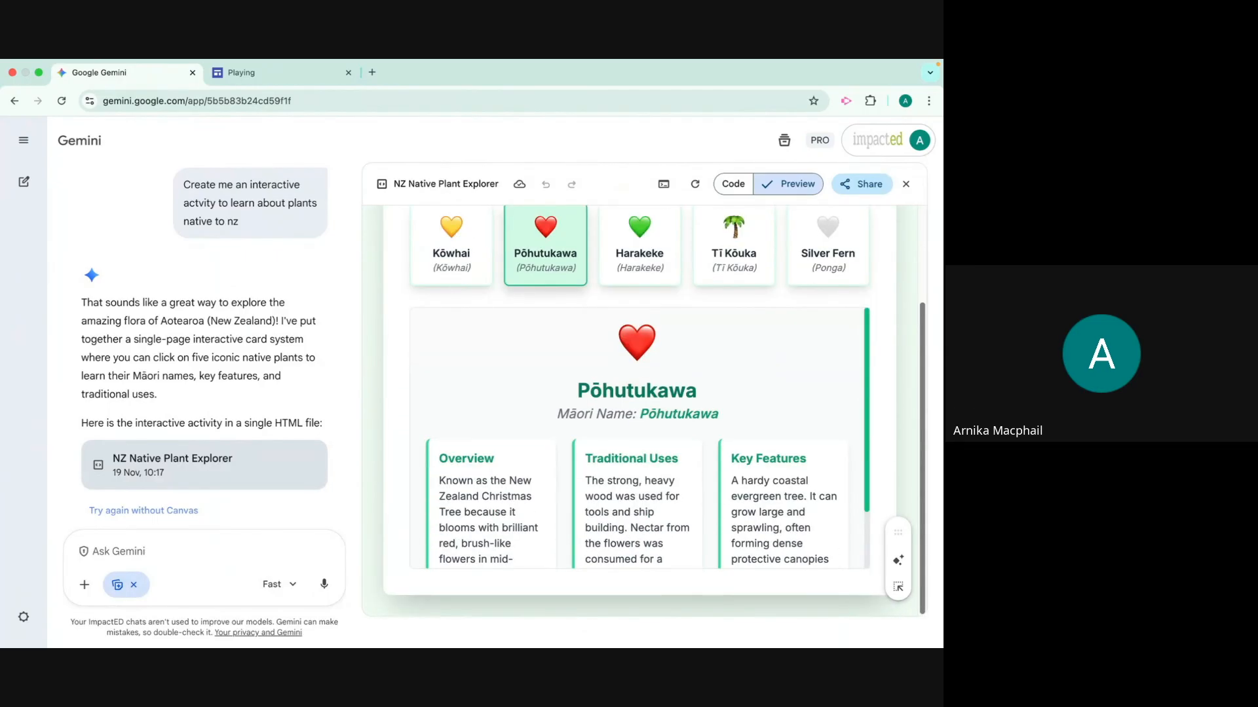
pyautogui.click(656, 277)
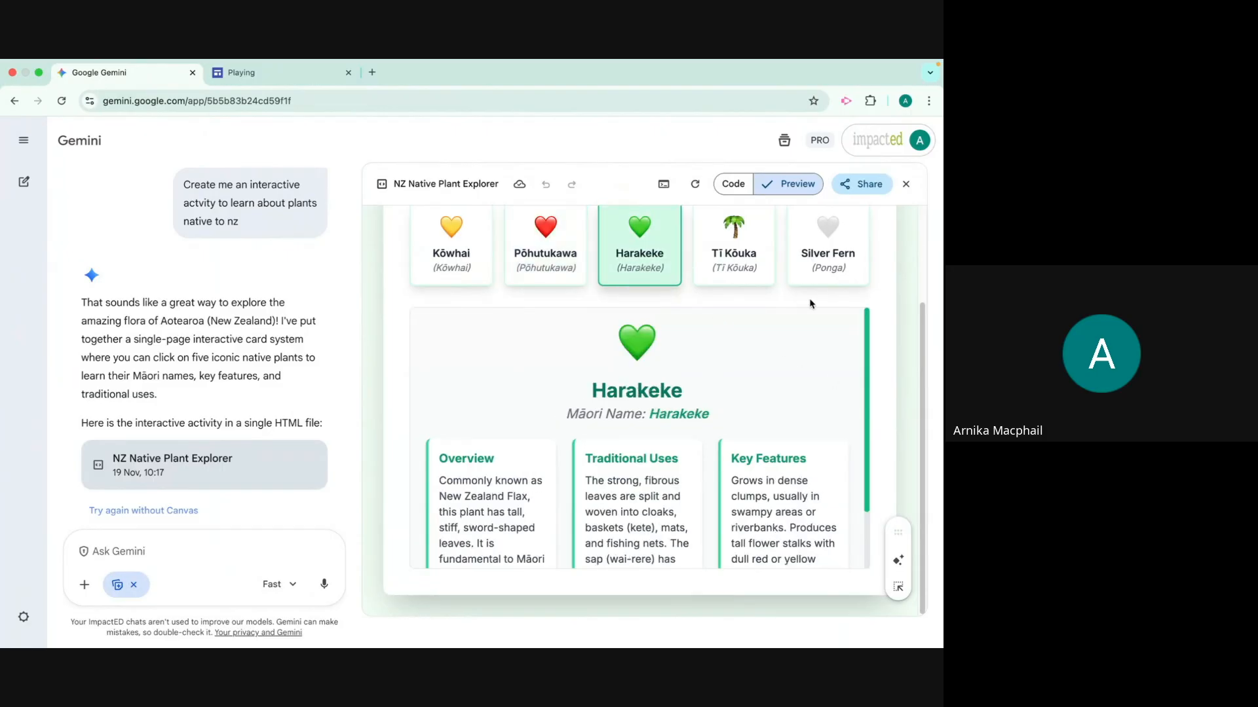
pyautogui.click(741, 267)
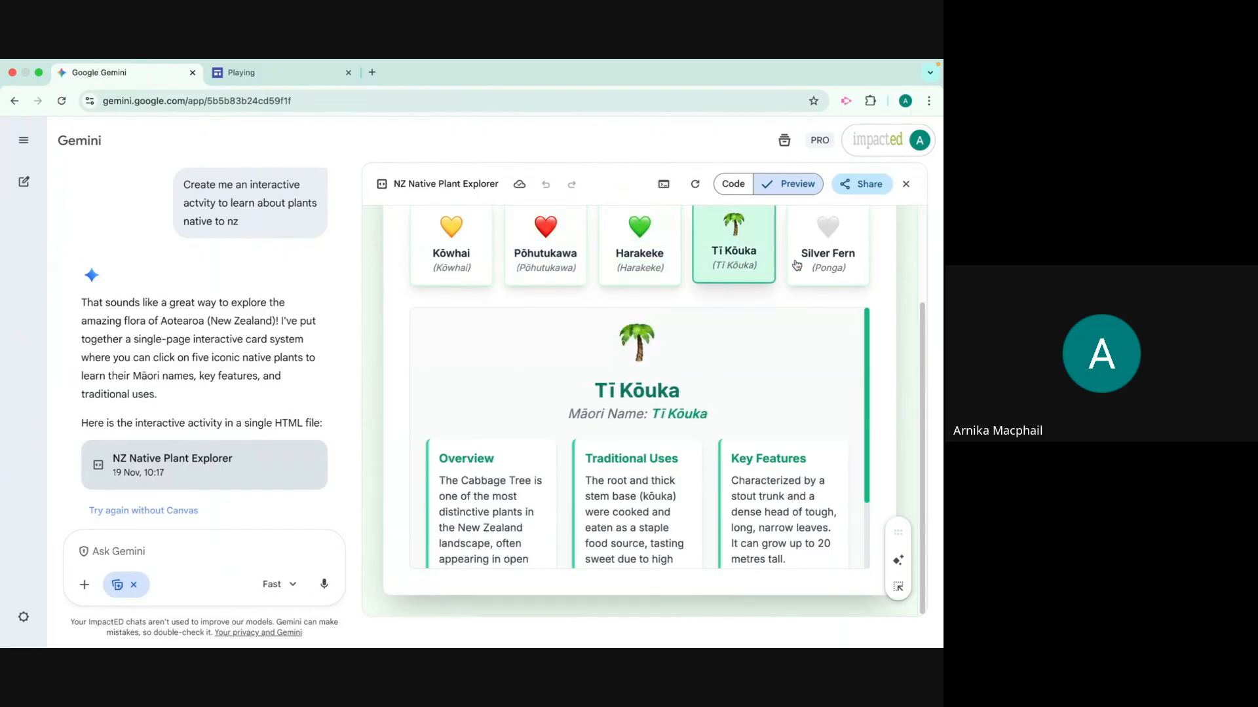
pyautogui.click(830, 264)
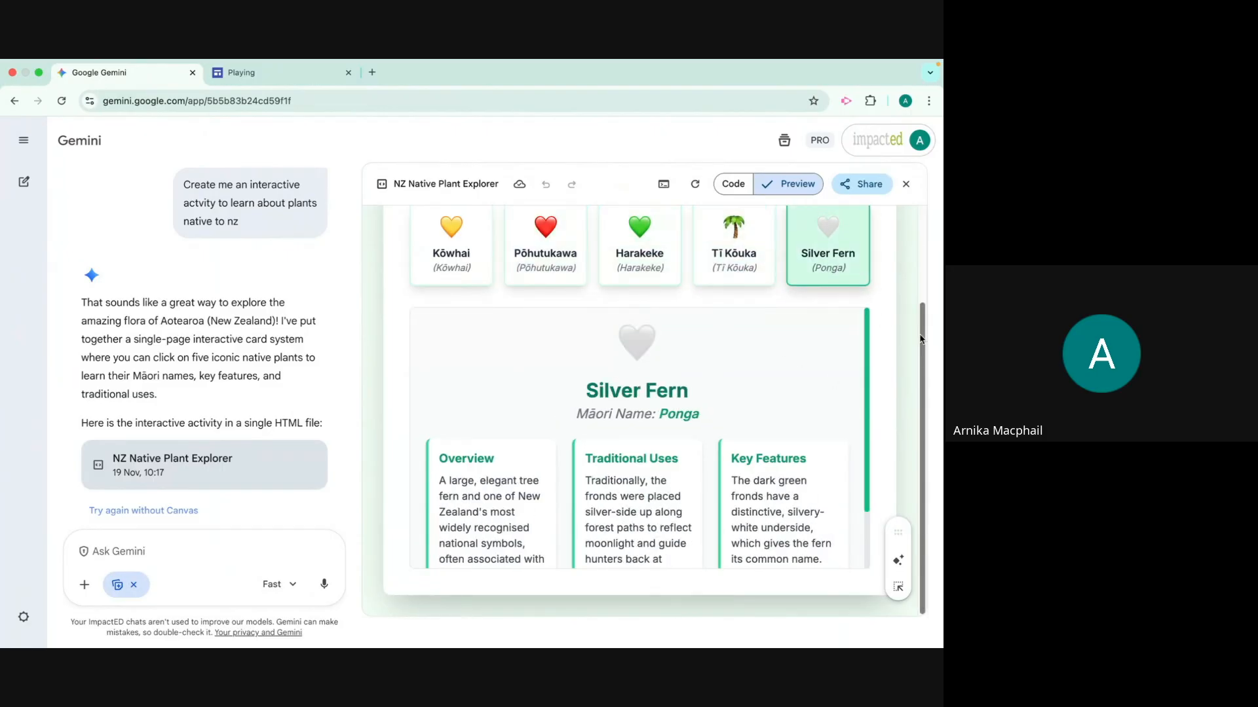
pyautogui.scroll(-2, 723, 412)
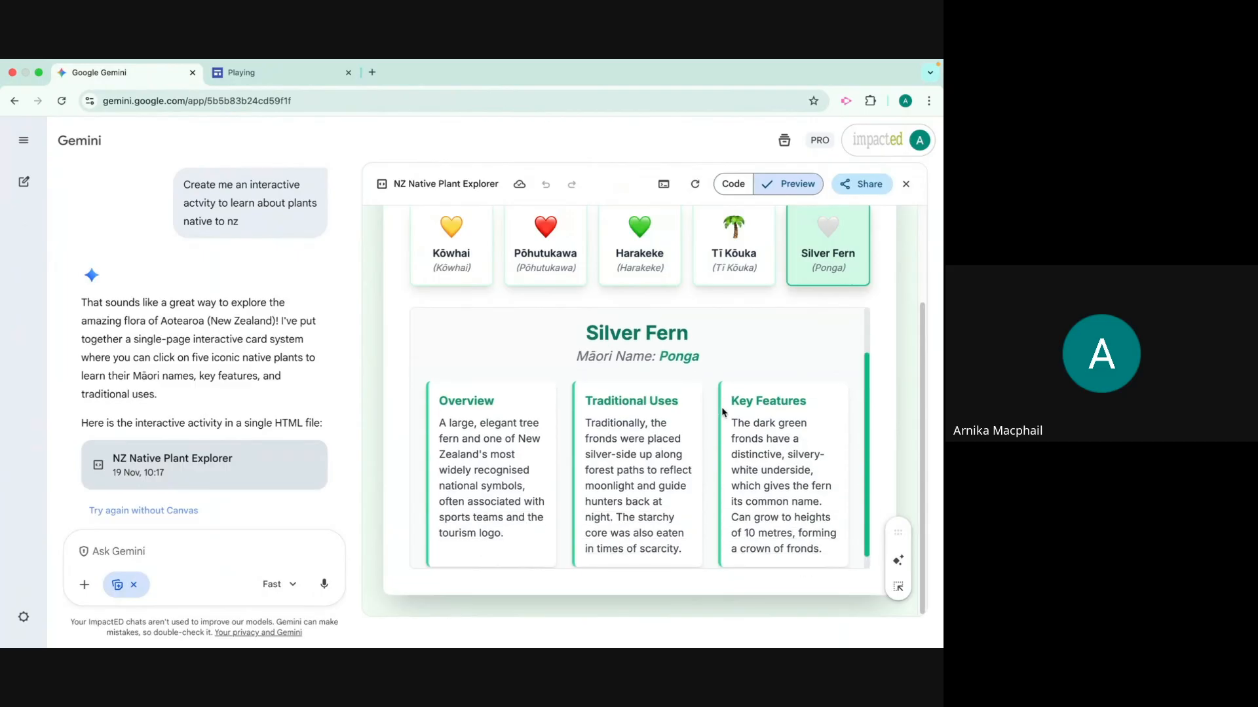
pyautogui.scroll(2, 722, 413)
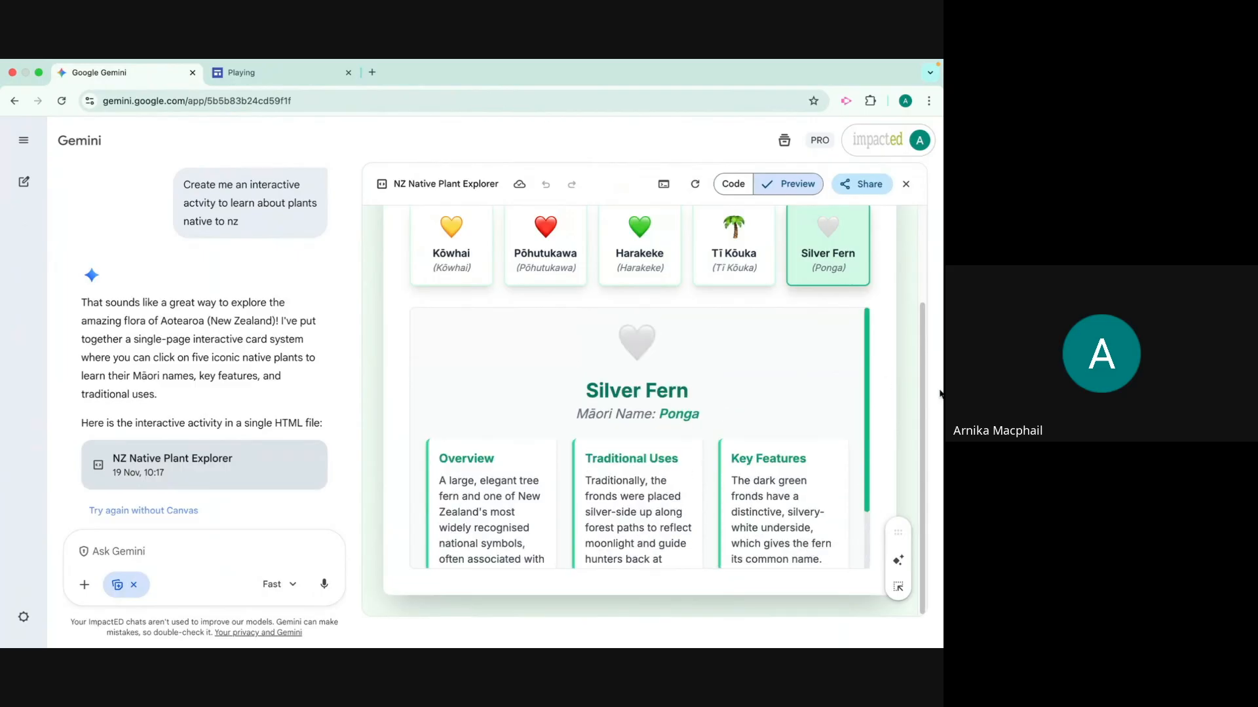
pyautogui.scroll(4, 923, 452)
pyautogui.scroll(-4, 925, 464)
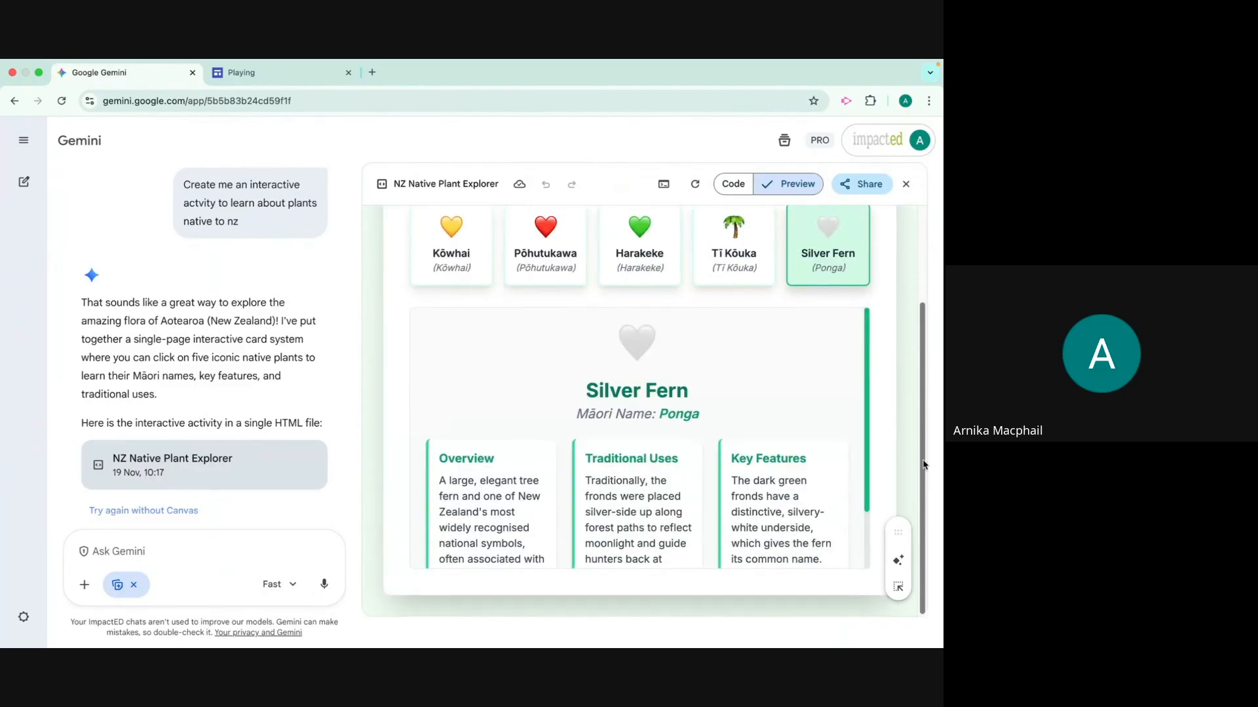
# Ask Gemini to find a YouTube video that educates people about New Zealand native plants and can be added to the activity
pyautogui.click(156, 545)
pyautogui.write('Can y')
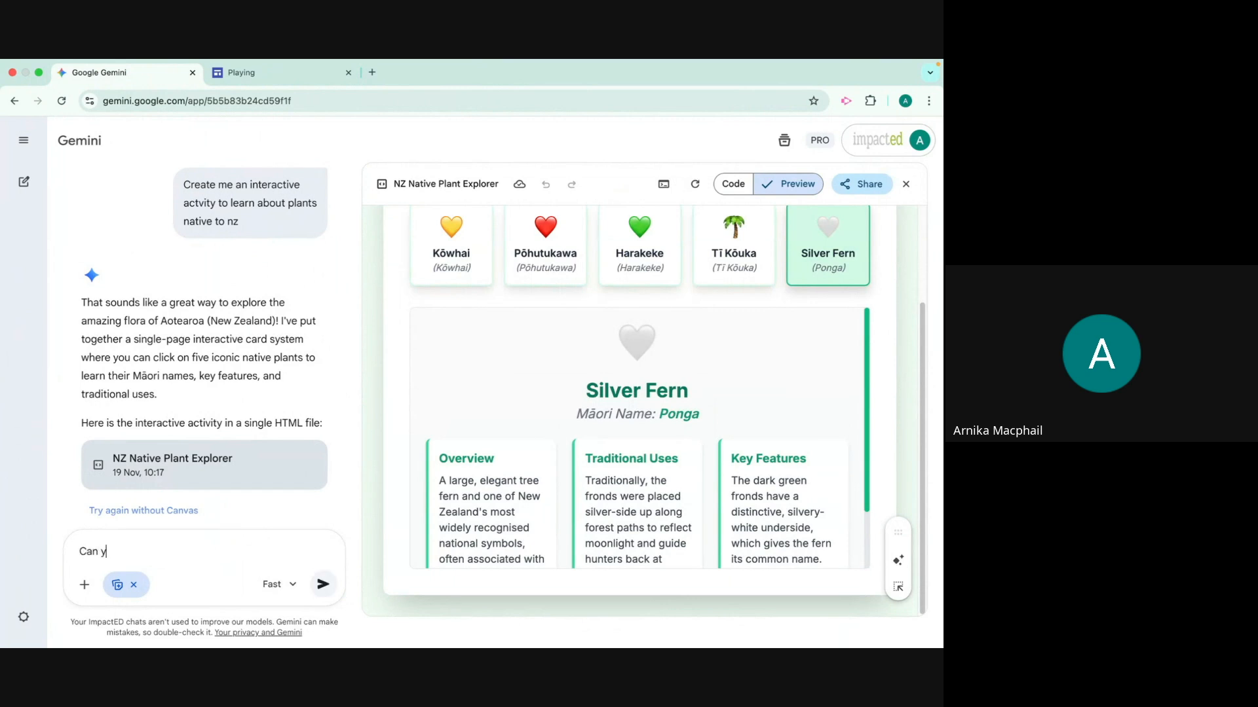
pyautogui.write('ou find a youtube video that edu')
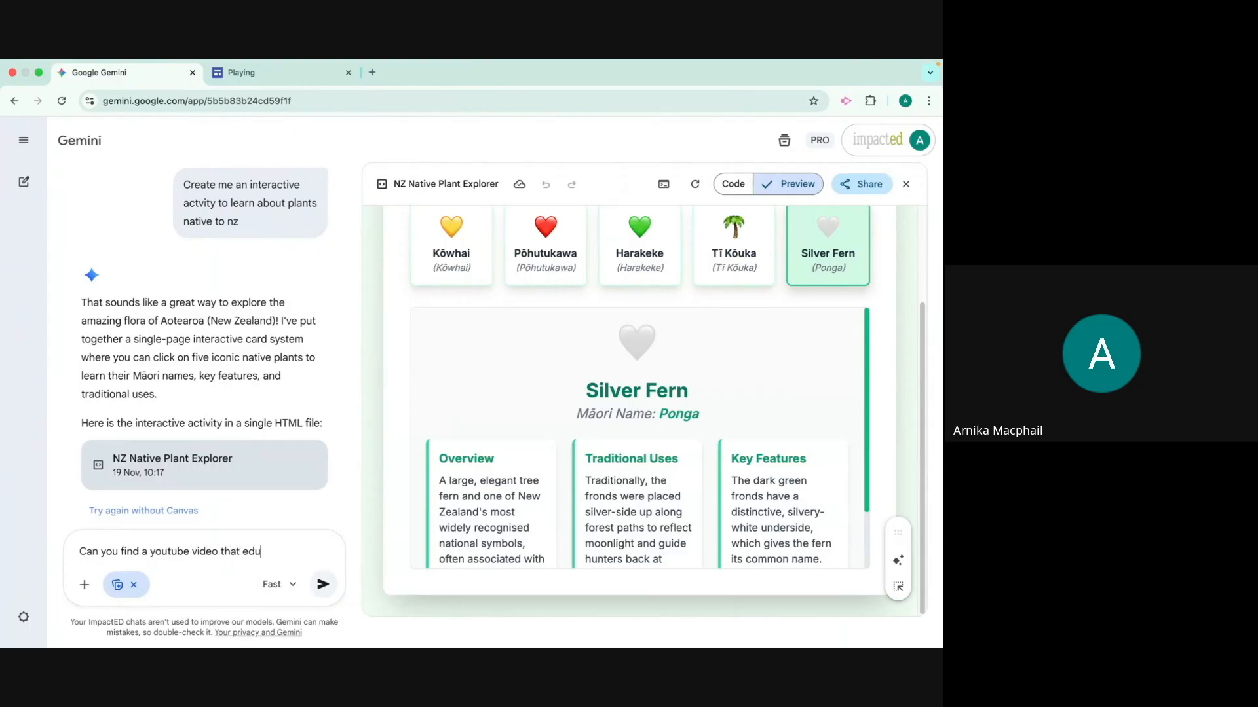
pyautogui.write('cates people about')
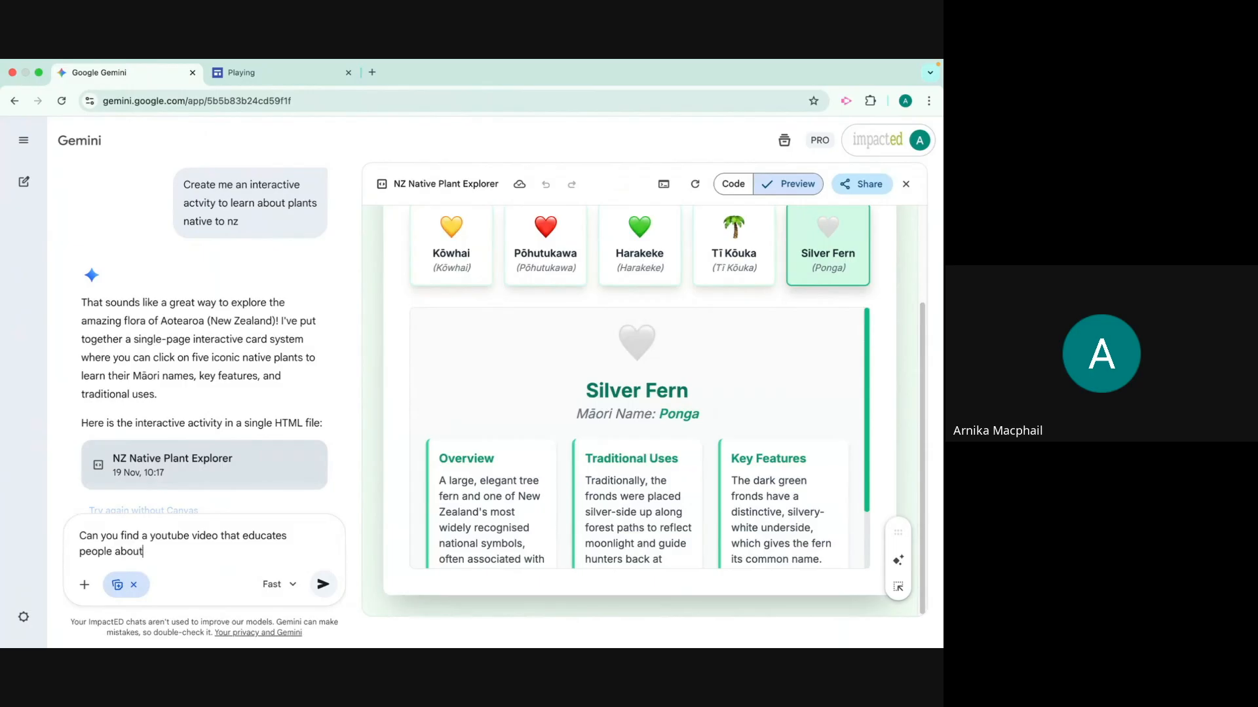
pyautogui.write(' new zealand native plants th')
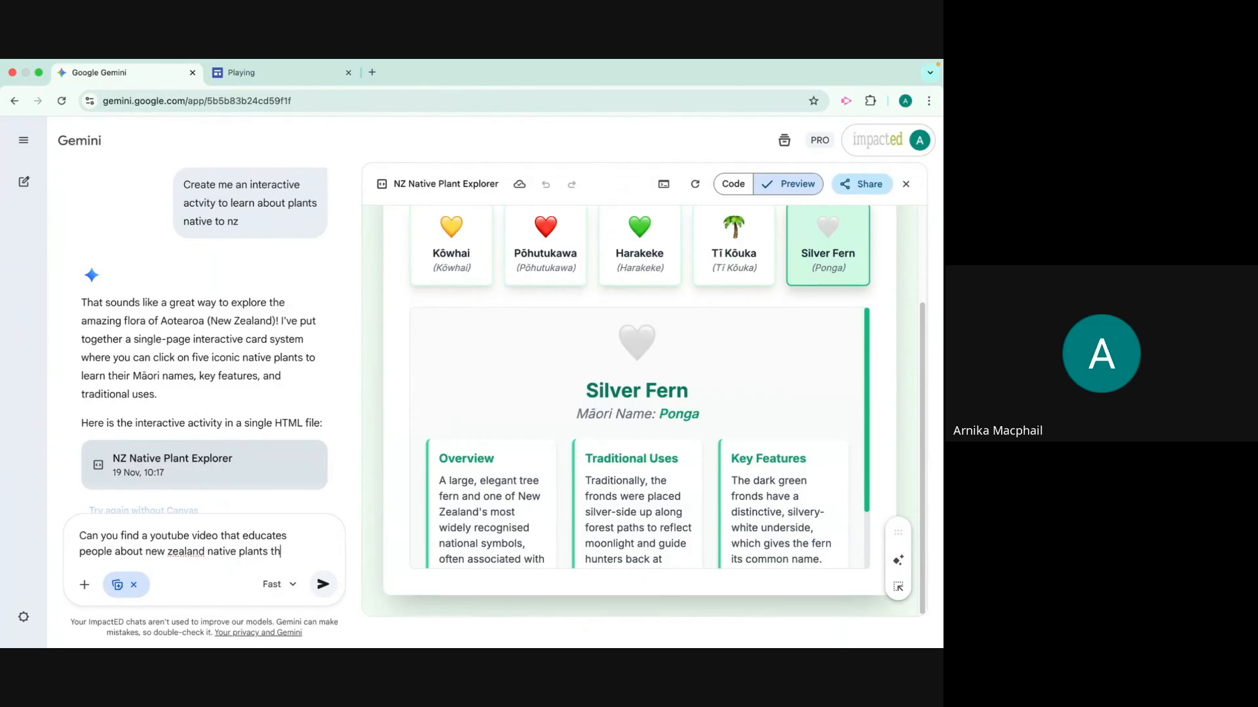
pyautogui.write('be added to the activity')
pyautogui.press('Return')
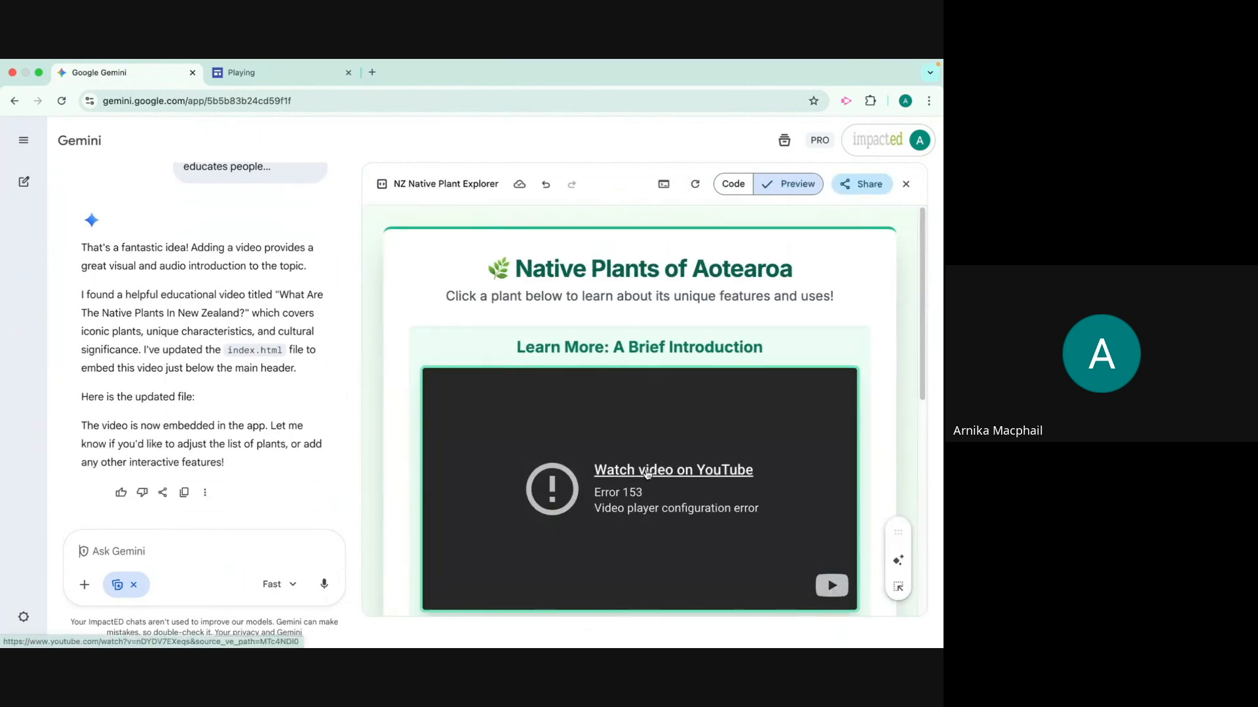
# Check the embedded introduction video by opening it on YouTube, and return to the Gemini chat
pyautogui.scroll(-2, 648, 474)
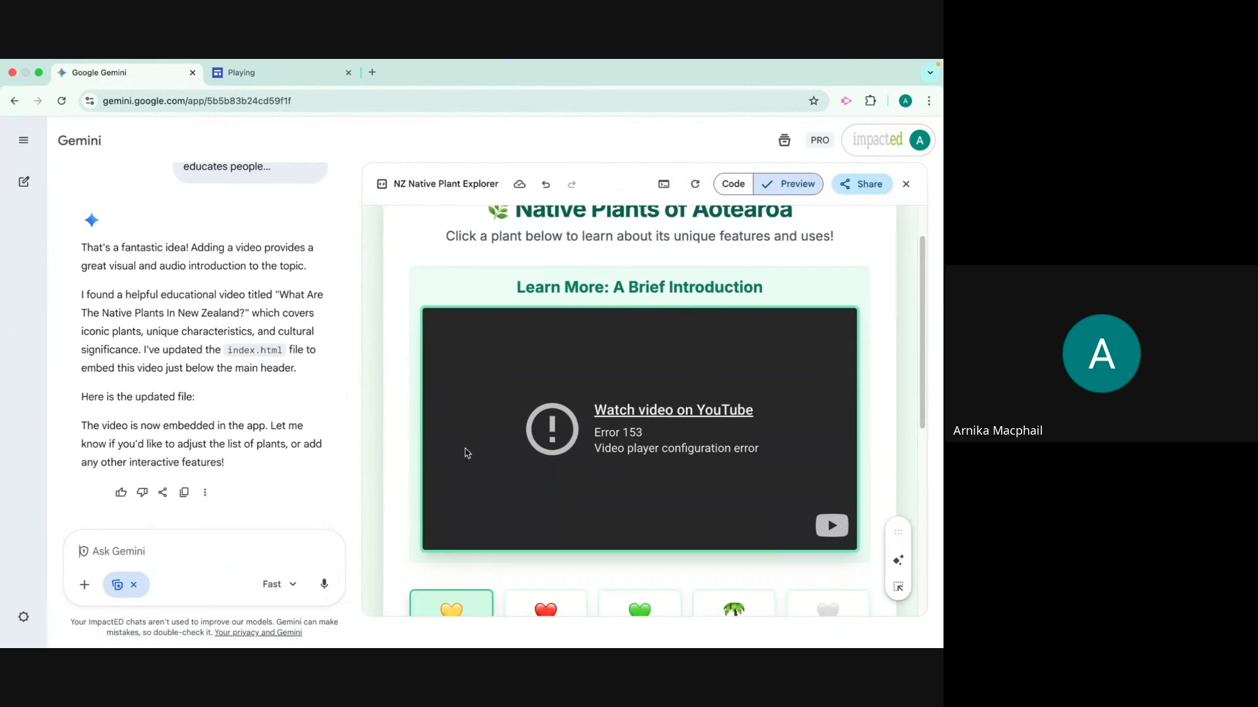
pyautogui.click(814, 528)
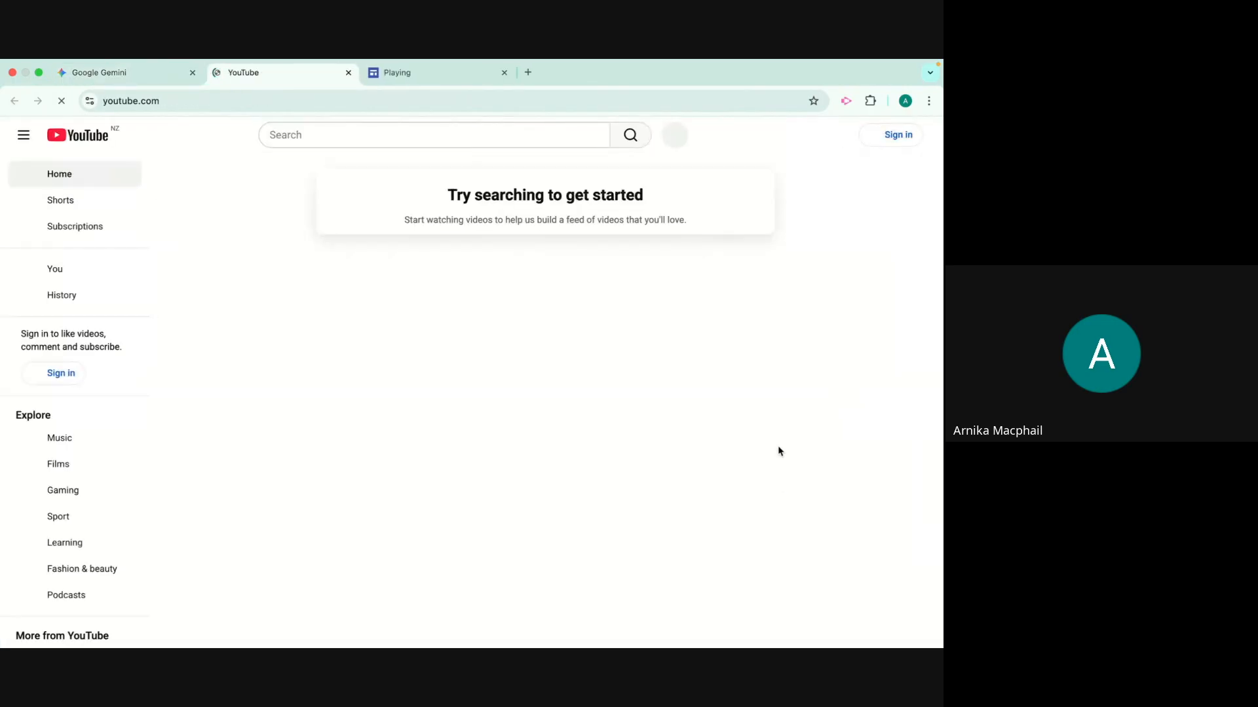
pyautogui.click(126, 76)
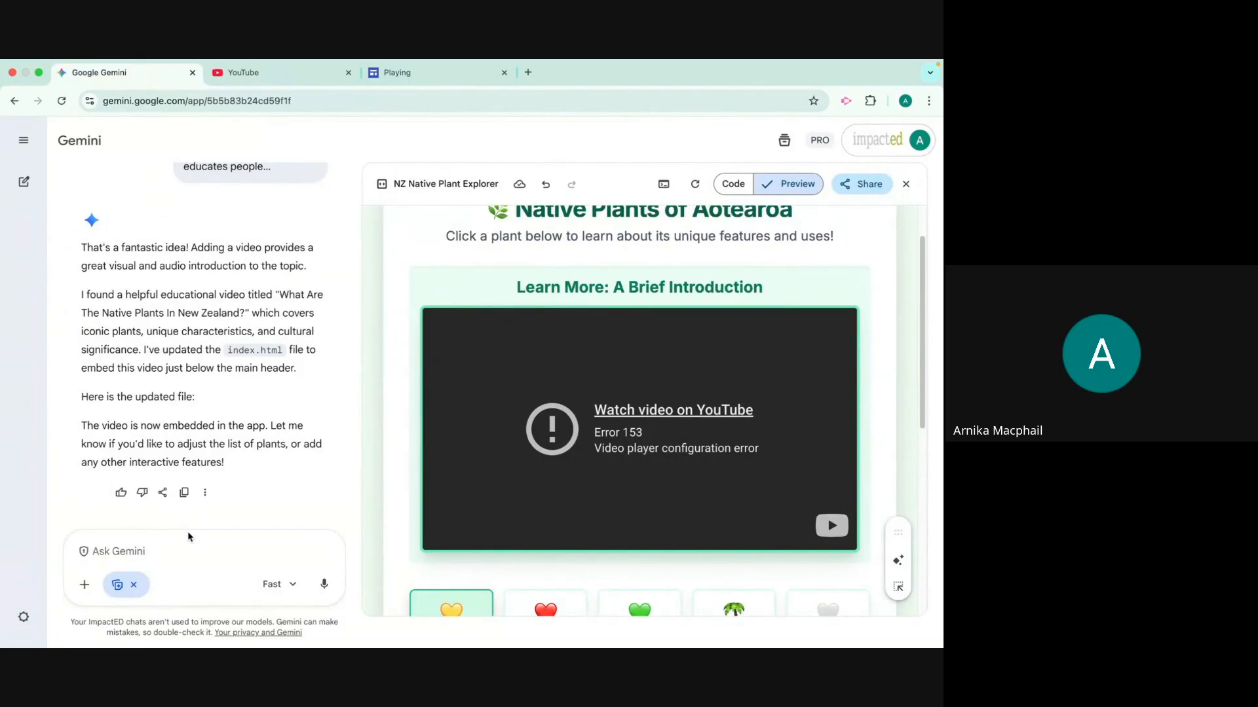
# Tell Gemini the link is incorrect, request a video that is live and can be used, and review the updated activity
pyautogui.write('This li')
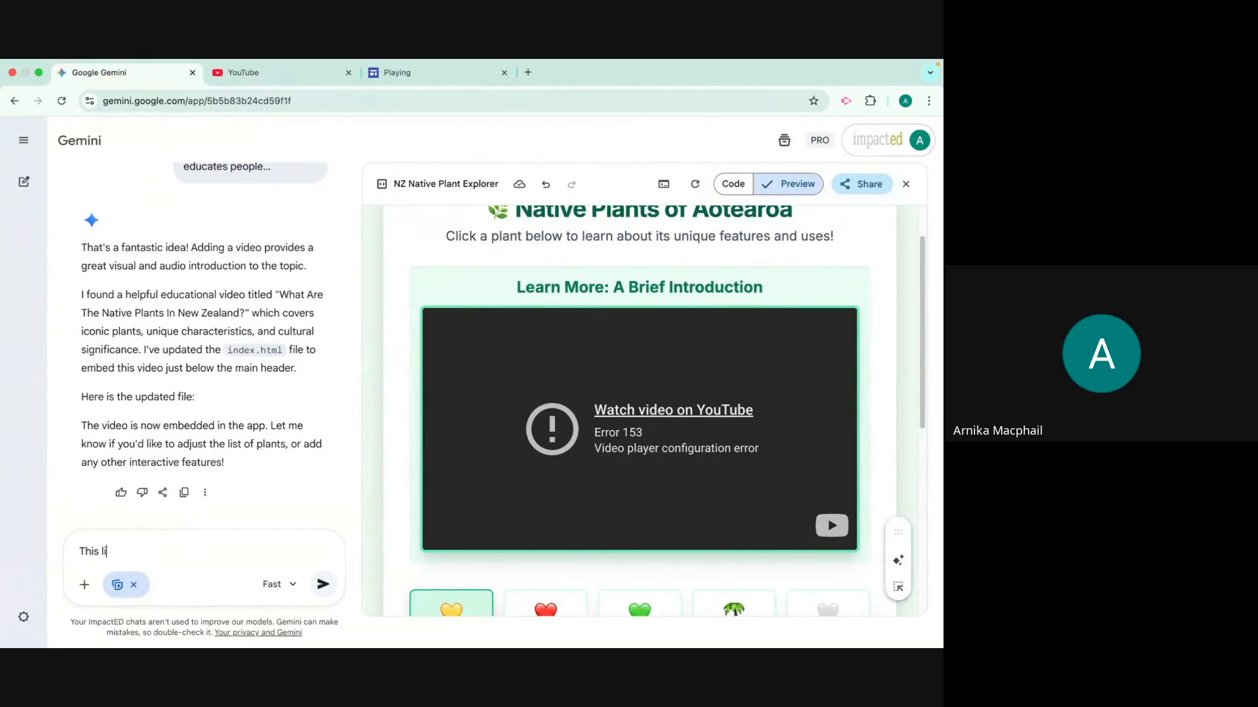
pyautogui.write('nk is oncorrect, can you fi')
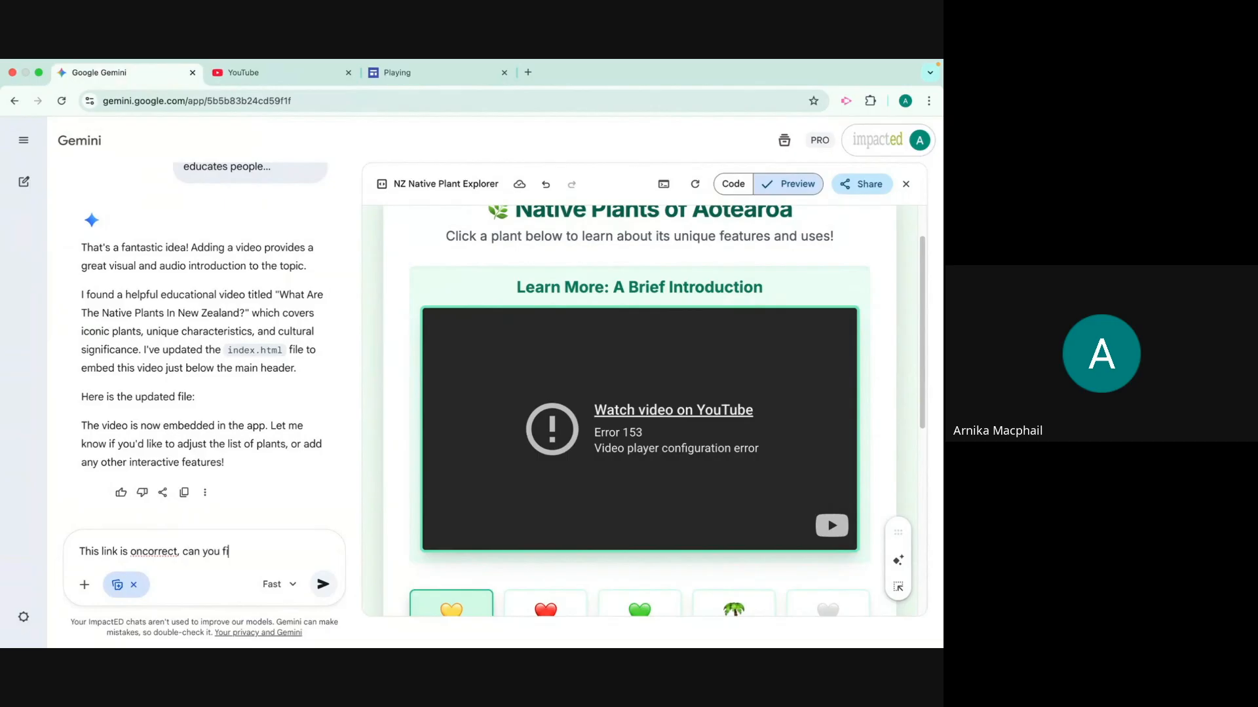
pyautogui.write('nd a video that is live and can be us')
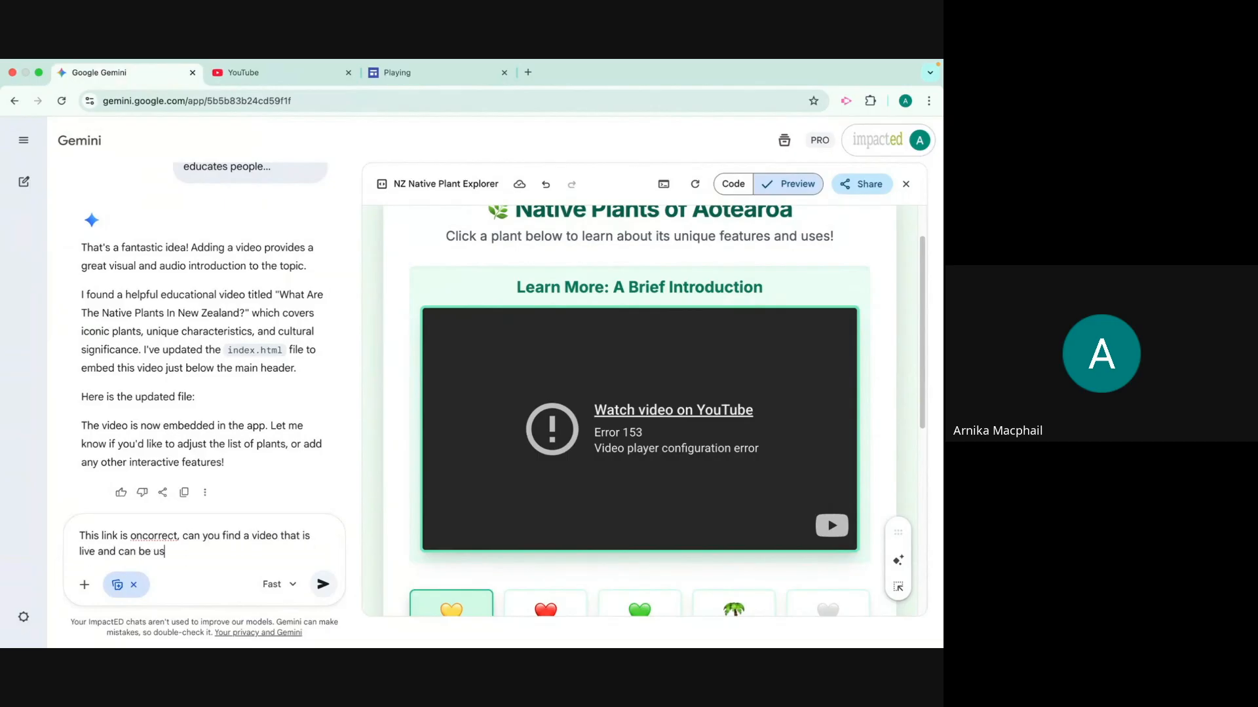
pyautogui.write('ed please')
pyautogui.press('Return')
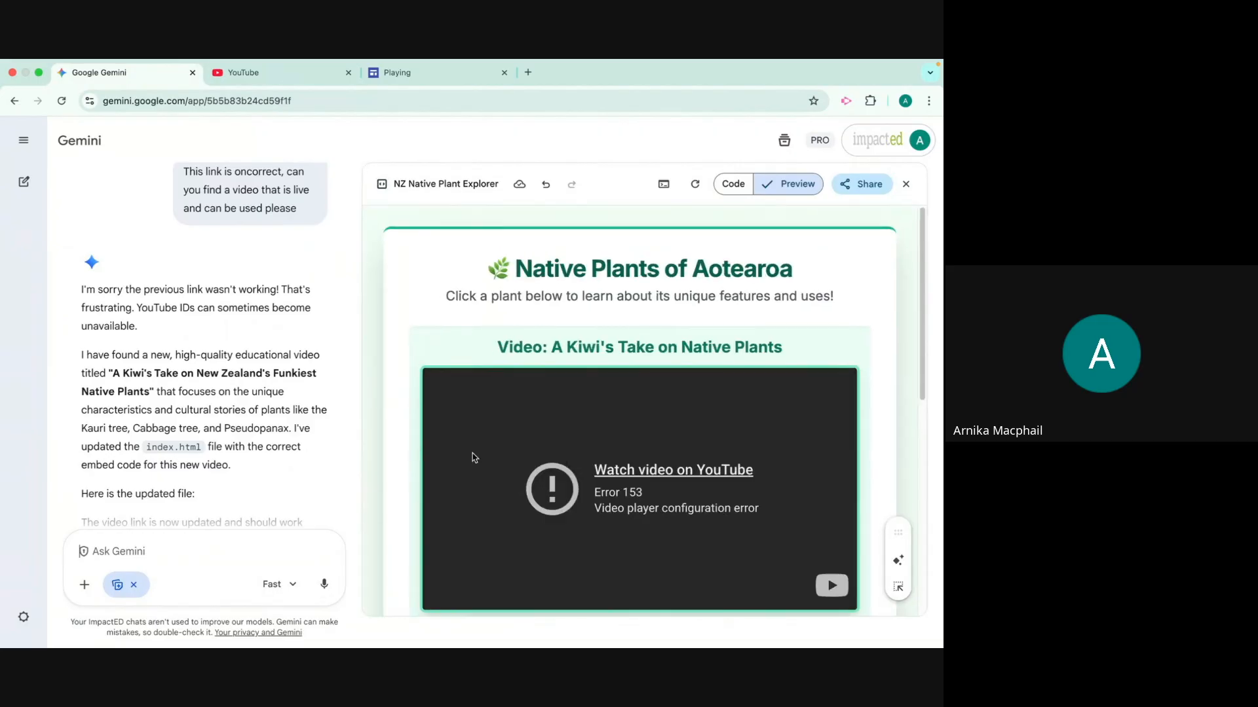
pyautogui.scroll(-4, 474, 455)
pyautogui.scroll(-3, 475, 461)
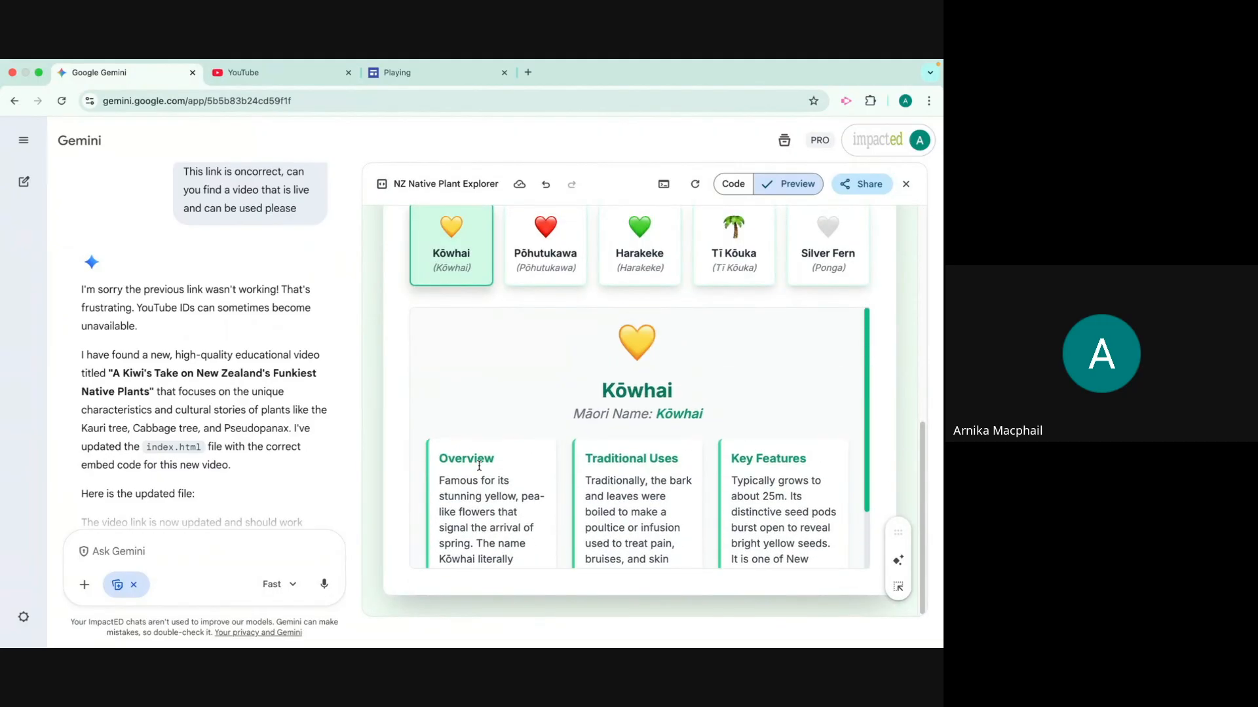
# Copy the contents of the NZ Native Plant Explorer canvas to the clipboard
pyautogui.scroll(8, 480, 469)
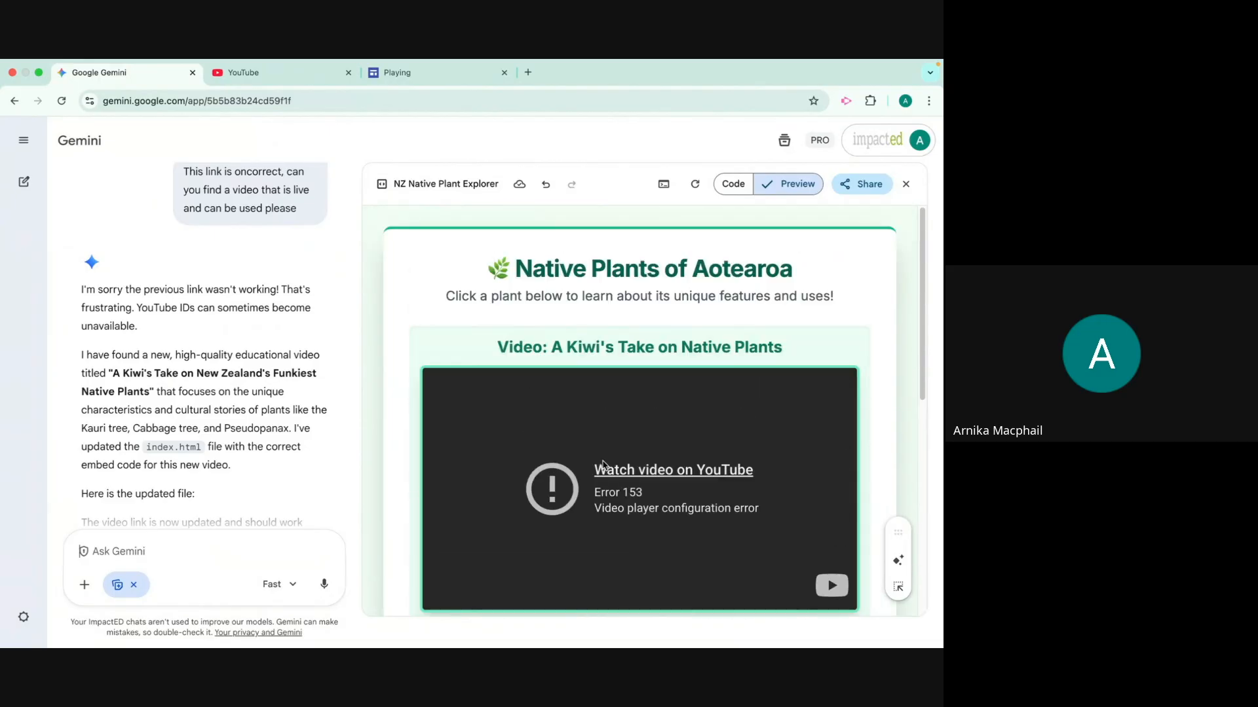
pyautogui.click(864, 184)
pyautogui.click(861, 210)
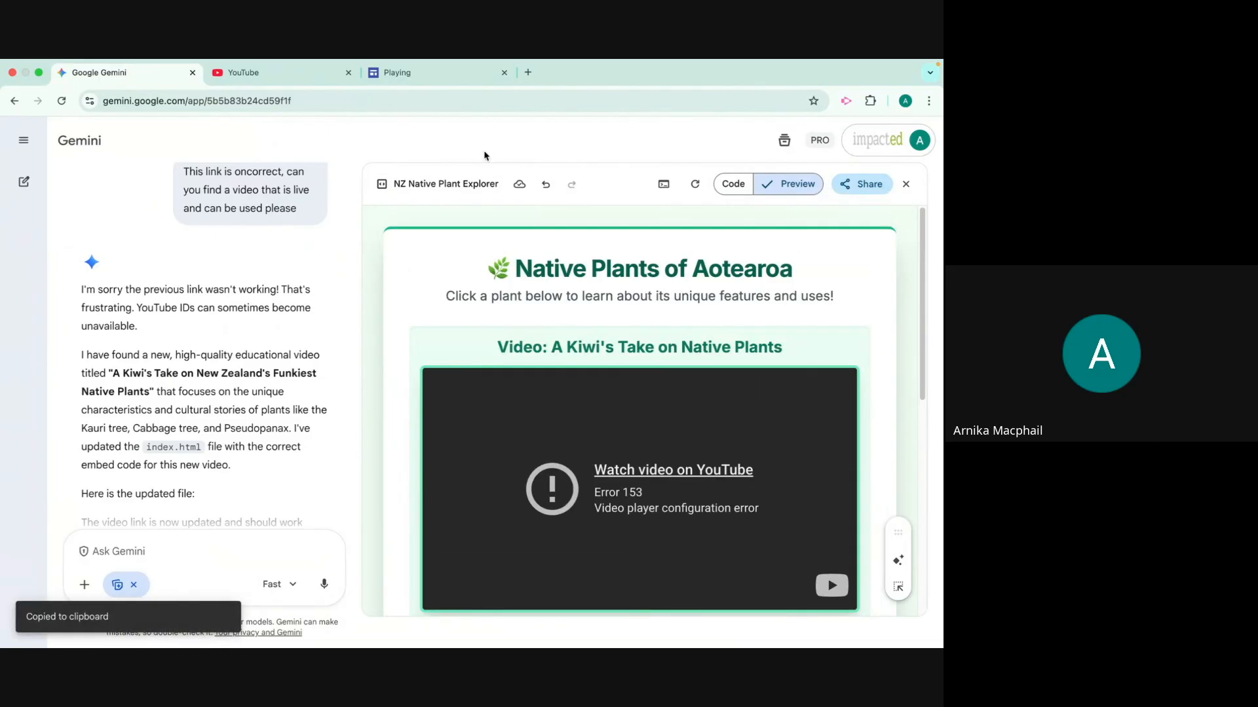
# Switch to the Playing site in Google Sites and add a new page named NZ Natives
pyautogui.click(411, 71)
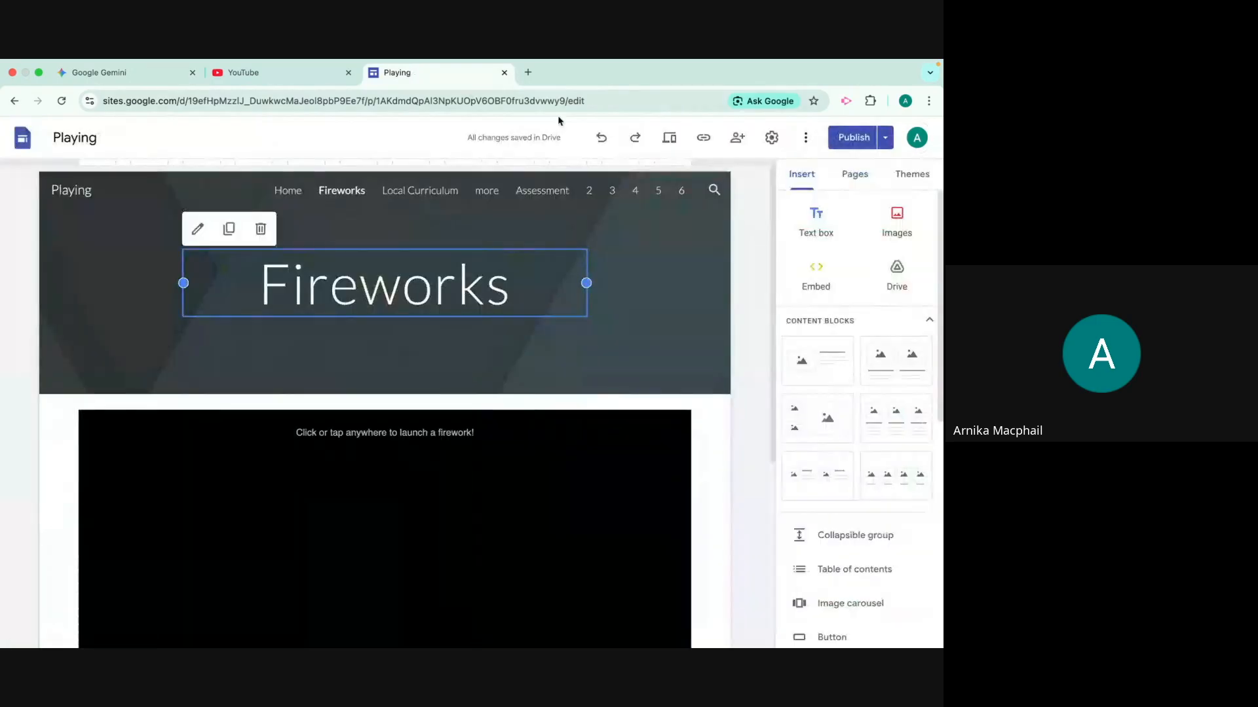
pyautogui.click(854, 175)
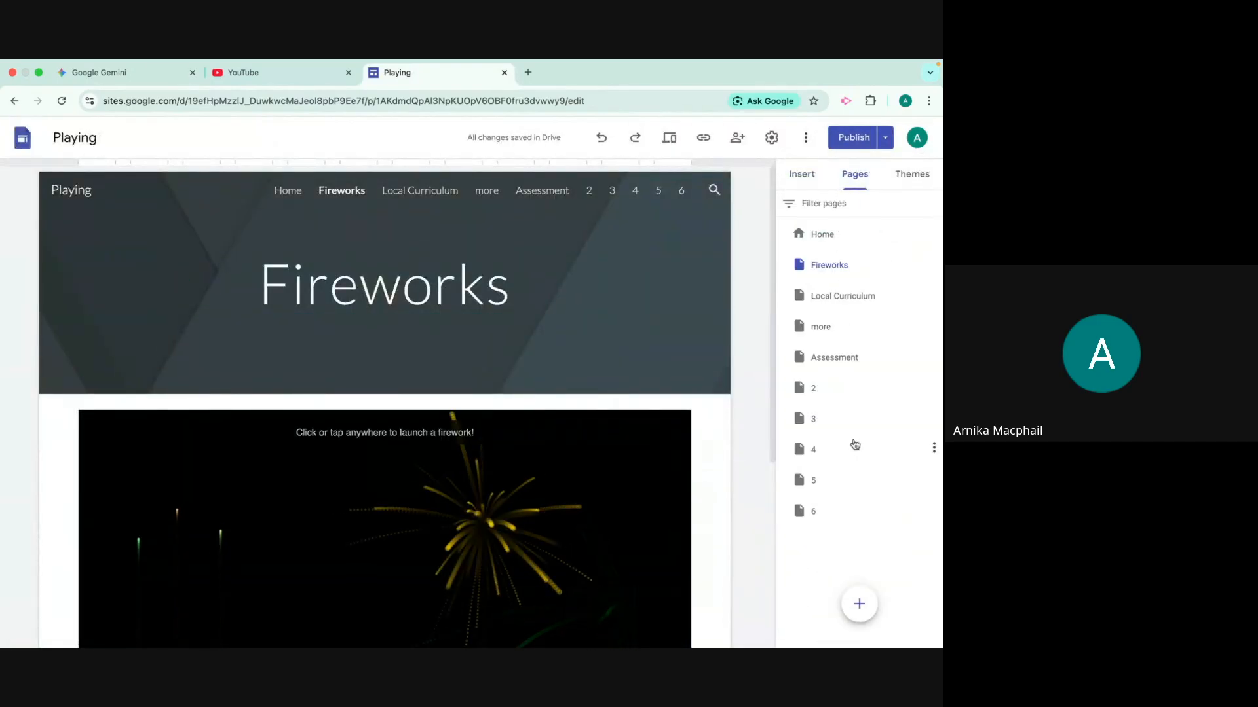
pyautogui.click(859, 603)
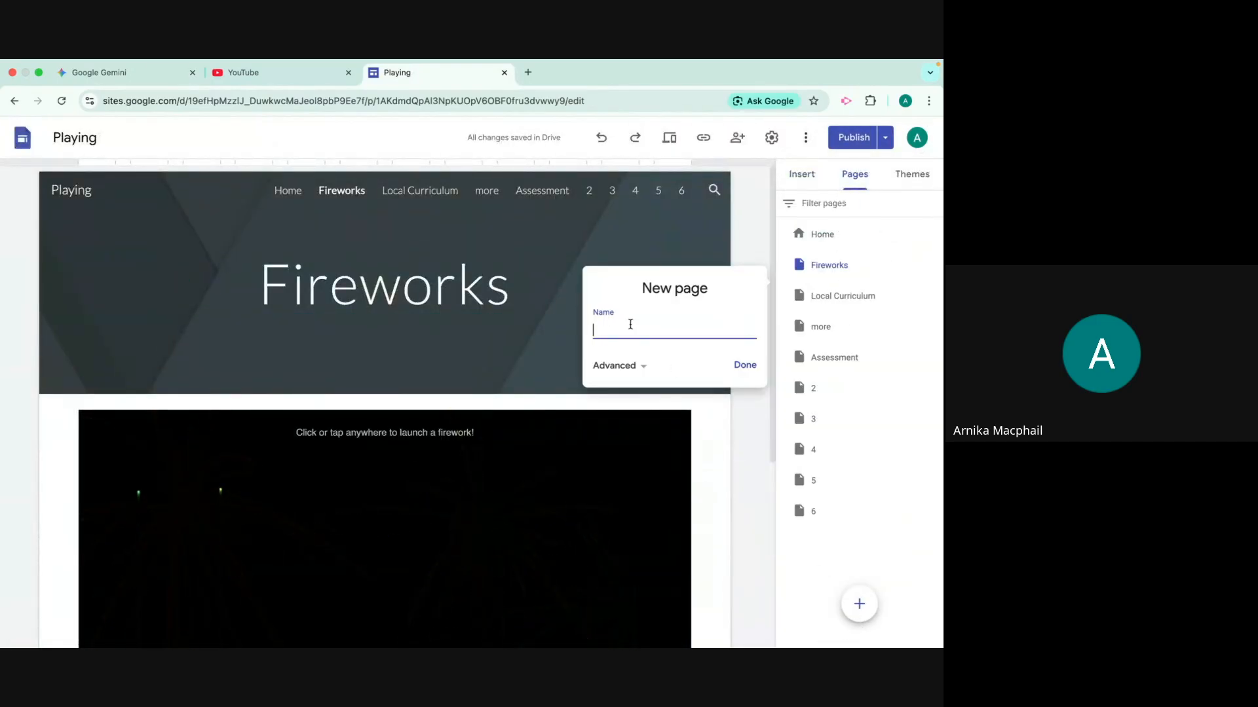
pyautogui.write('NZ Natives')
pyautogui.press('Return')
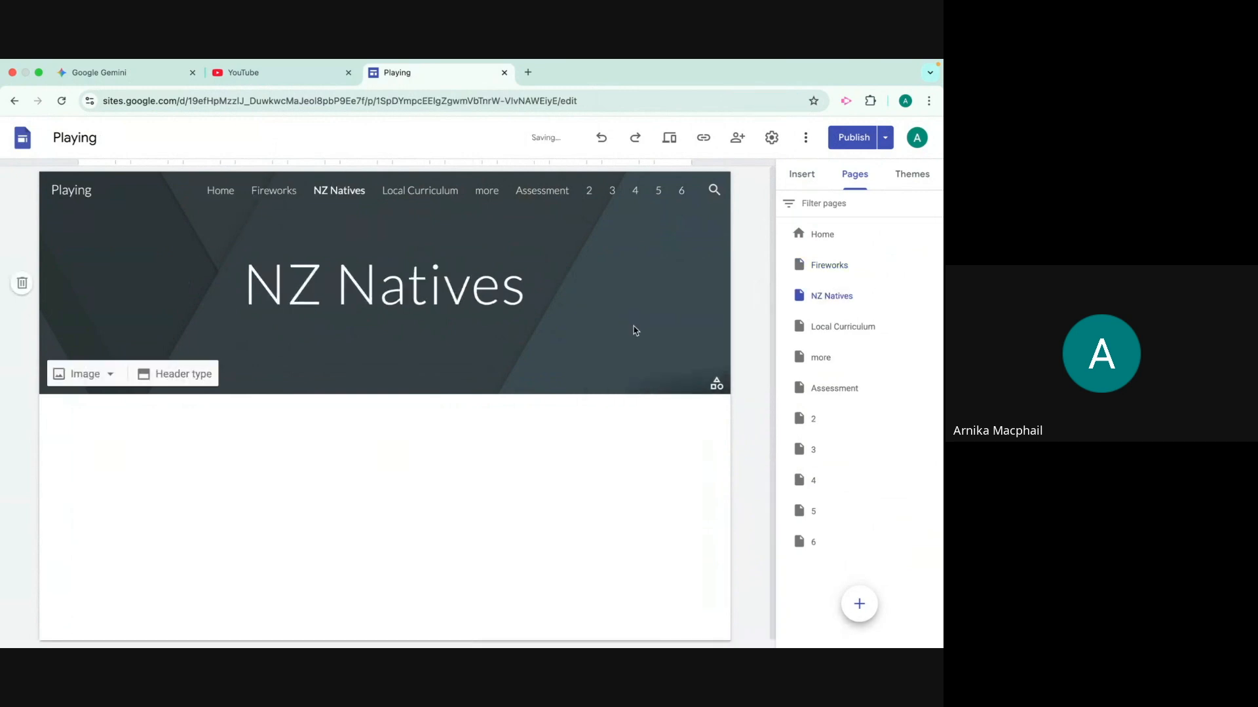
# Embed the copied NZ Native Plant Explorer HTML code on the NZ Natives page
pyautogui.click(805, 177)
pyautogui.click(813, 281)
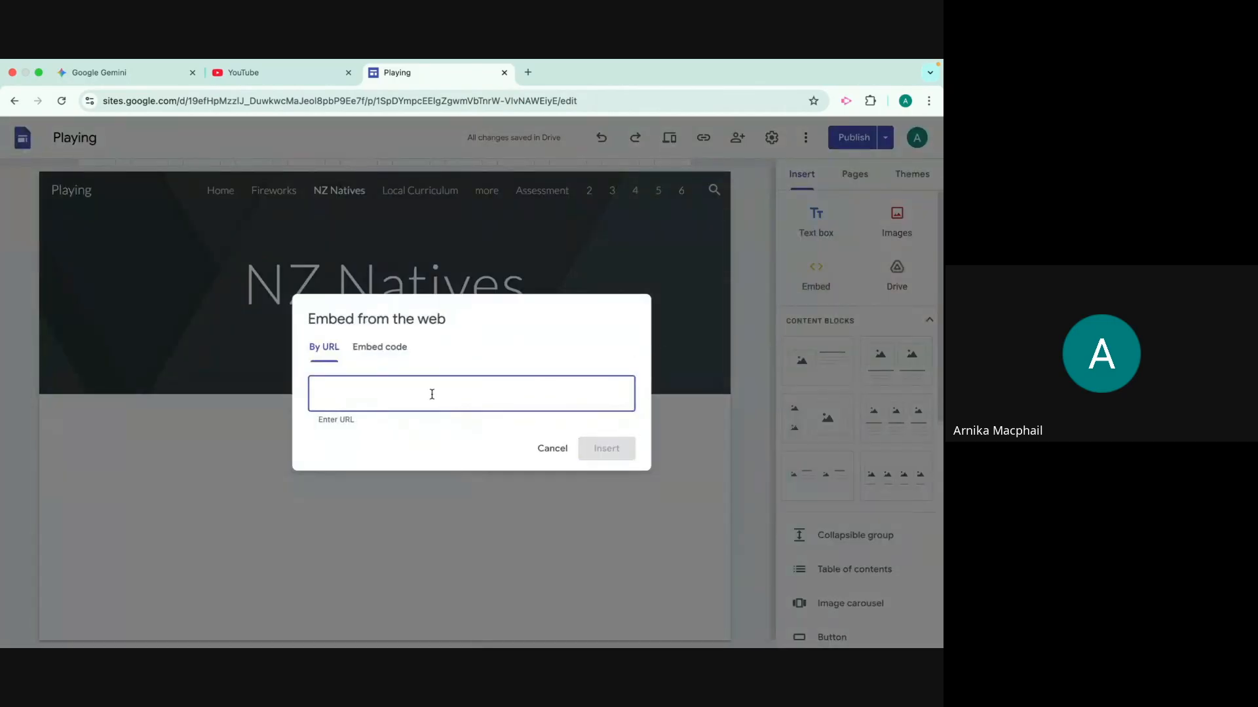
pyautogui.click(385, 347)
pyautogui.click(326, 348)
pyautogui.click(377, 348)
pyautogui.hotkey('ctrl', 'v')
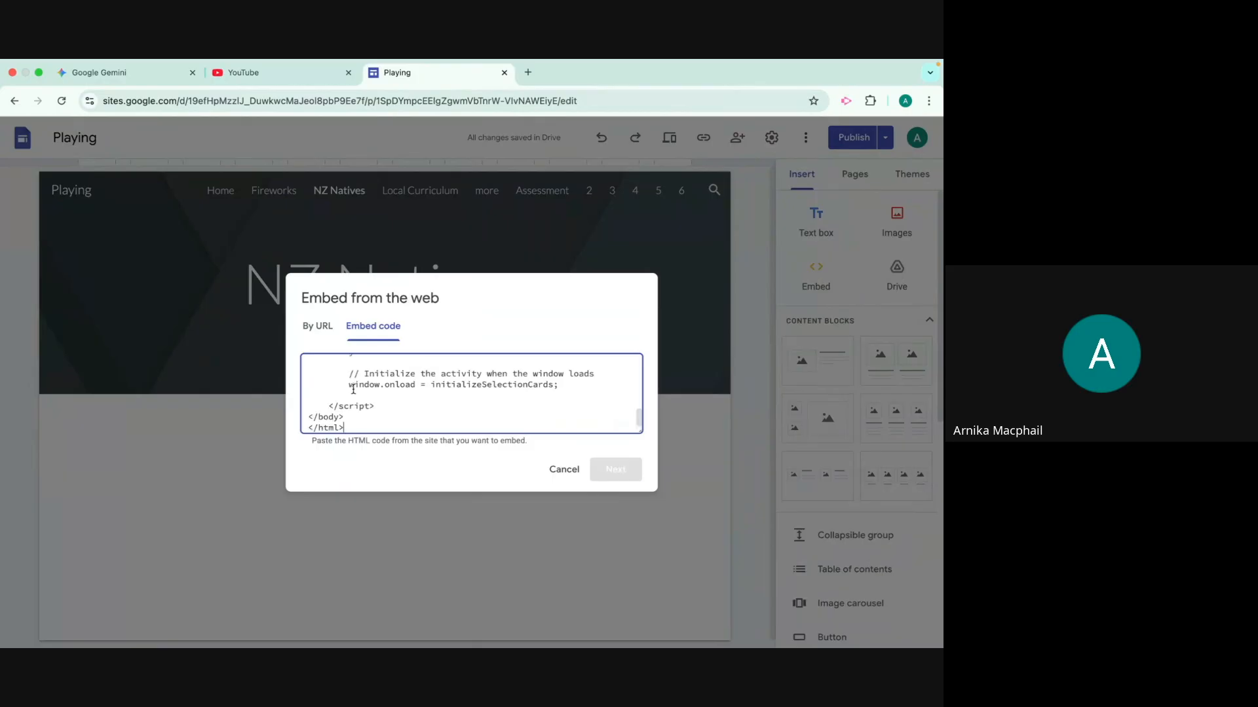
pyautogui.moveTo(341, 429); pyautogui.dragTo(291, 421)
pyautogui.moveTo(639, 418); pyautogui.dragTo(632, 330)
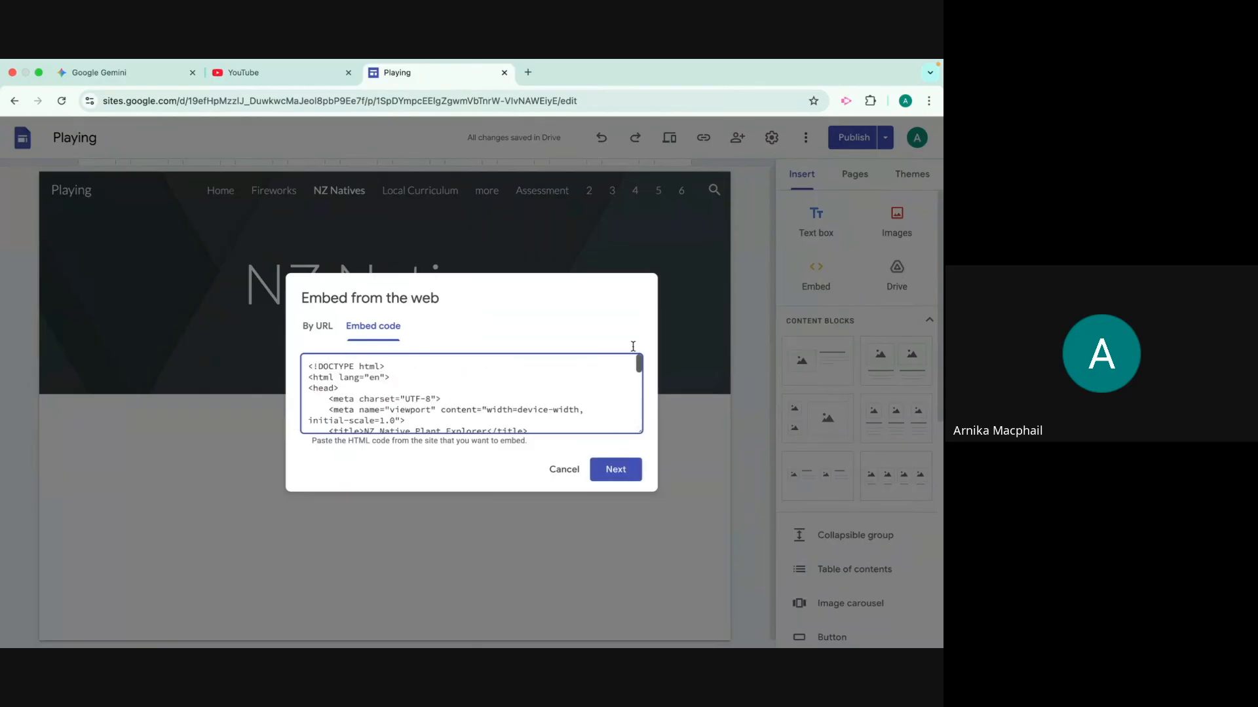
pyautogui.moveTo(388, 366); pyautogui.dragTo(293, 372)
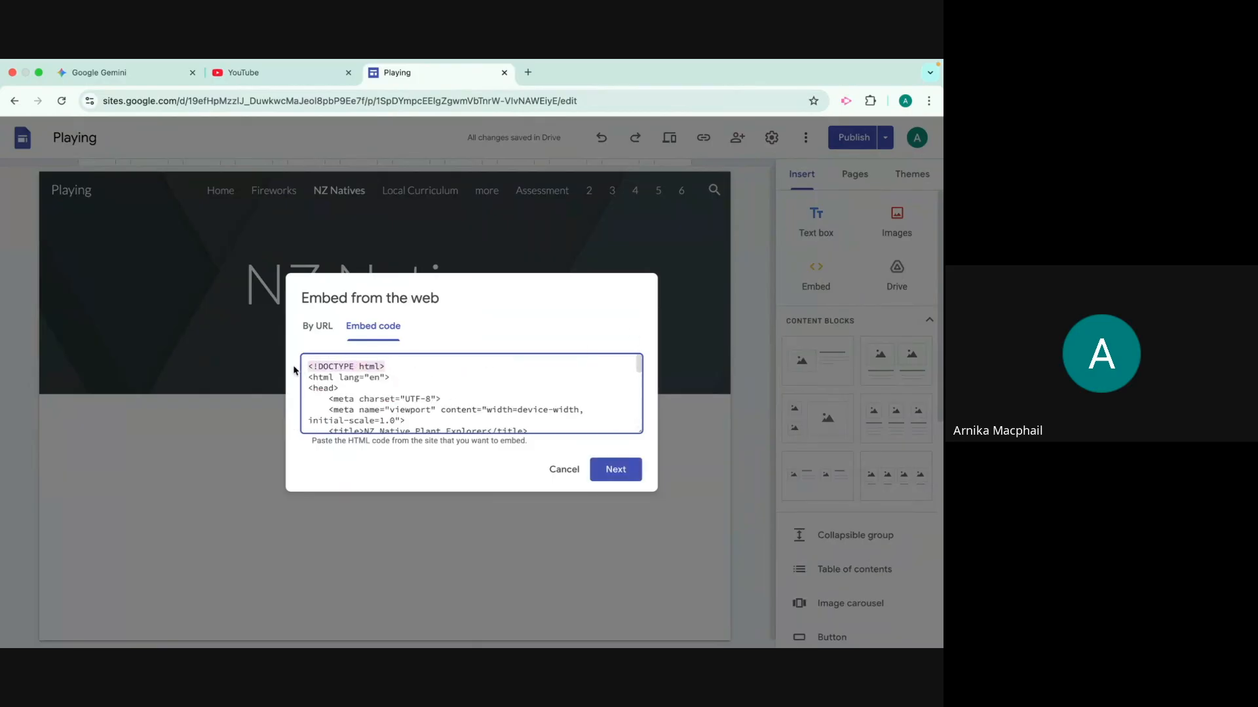
pyautogui.click(614, 472)
pyautogui.click(613, 526)
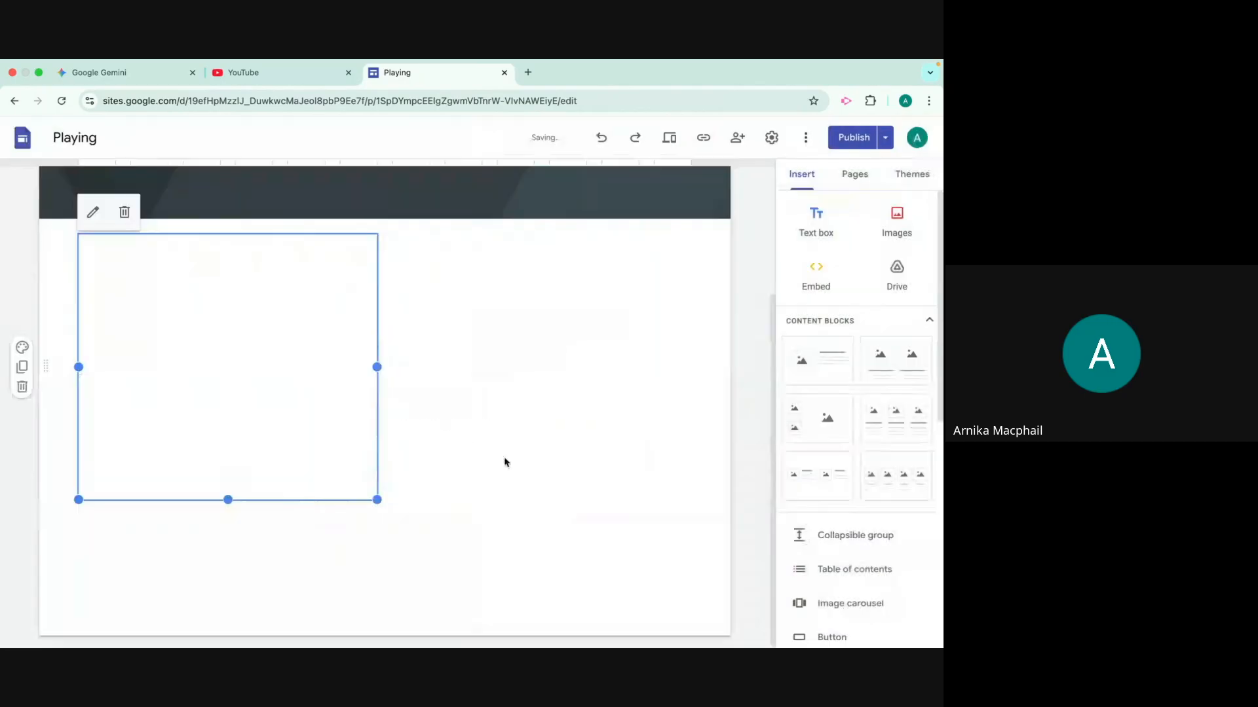
# Enlarge the embedded activity to the full content width and extend its height to fit the video, plant cards and details
pyautogui.moveTo(377, 500); pyautogui.dragTo(691, 540)
pyautogui.scroll(-1, 452, 515)
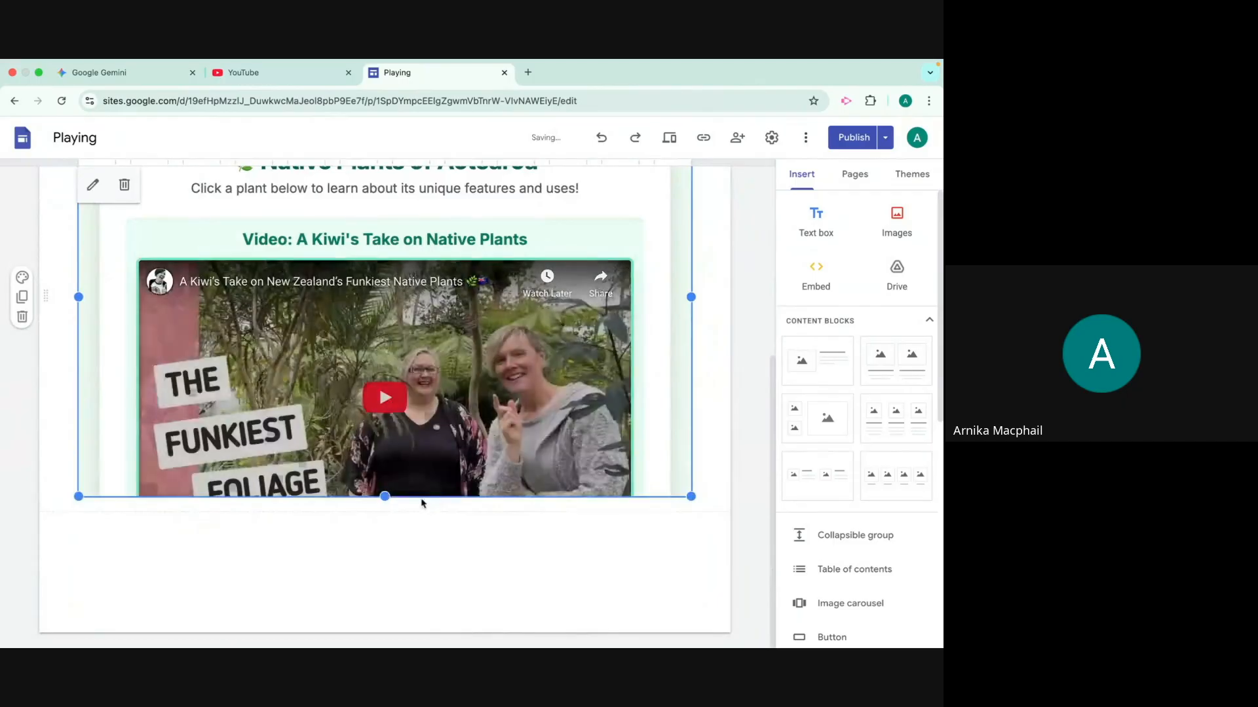
pyautogui.moveTo(388, 499); pyautogui.dragTo(388, 646)
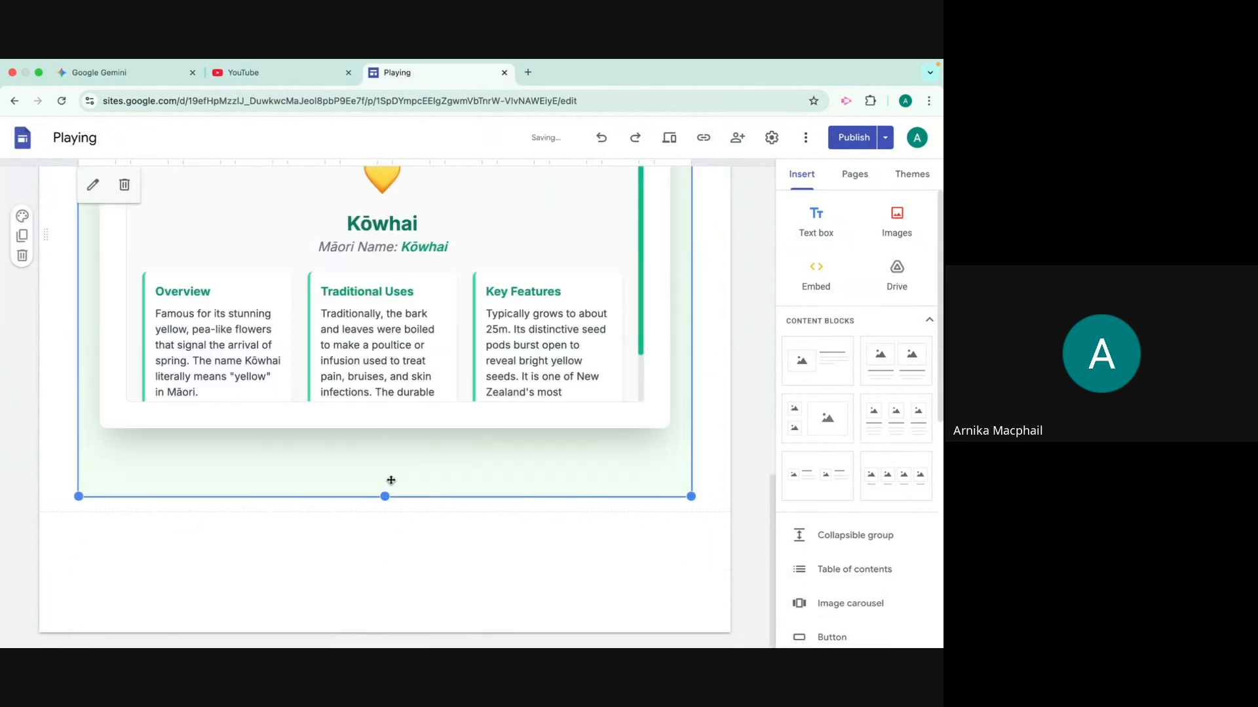
pyautogui.moveTo(385, 497); pyautogui.dragTo(383, 556)
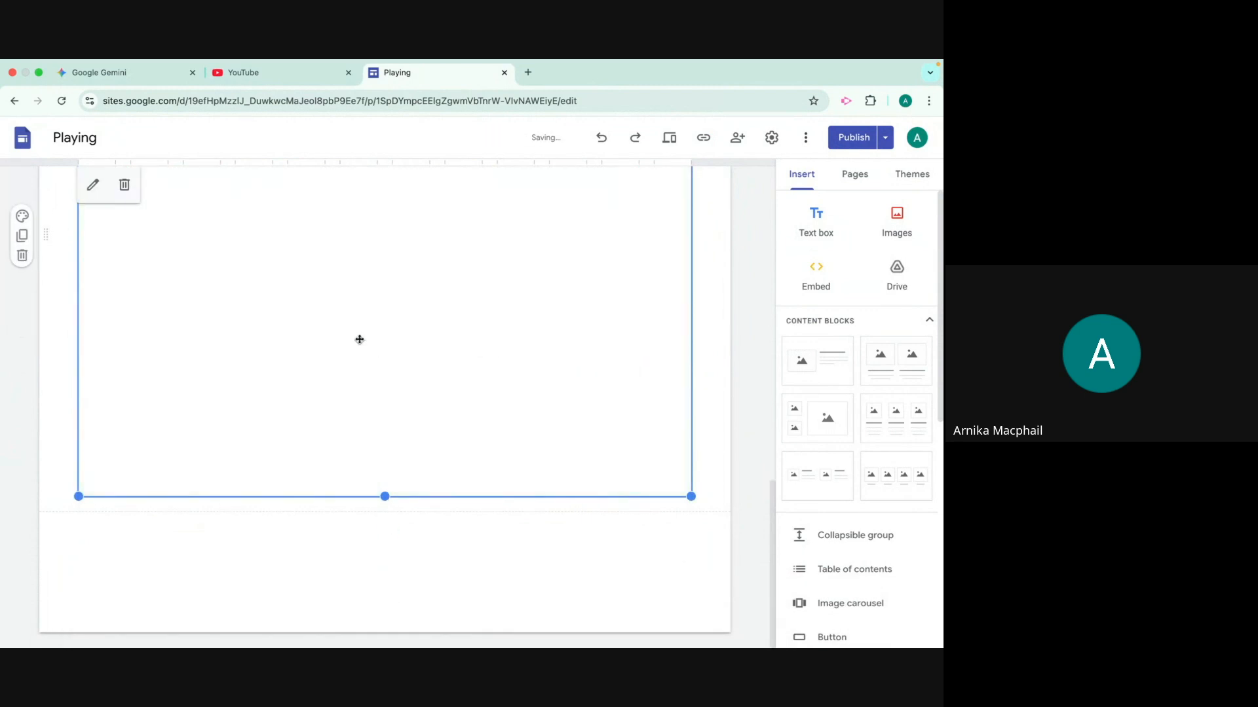
pyautogui.scroll(4, 370, 352)
pyautogui.scroll(5, 370, 352)
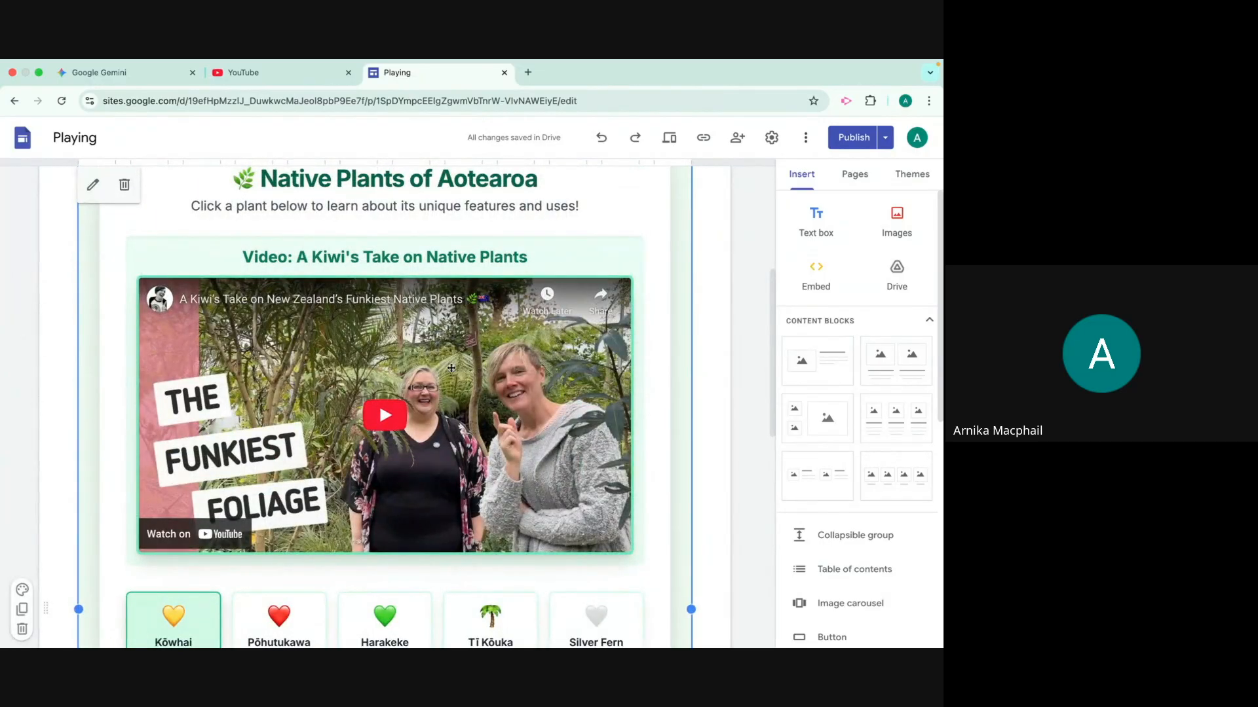
pyautogui.scroll(-3, 428, 382)
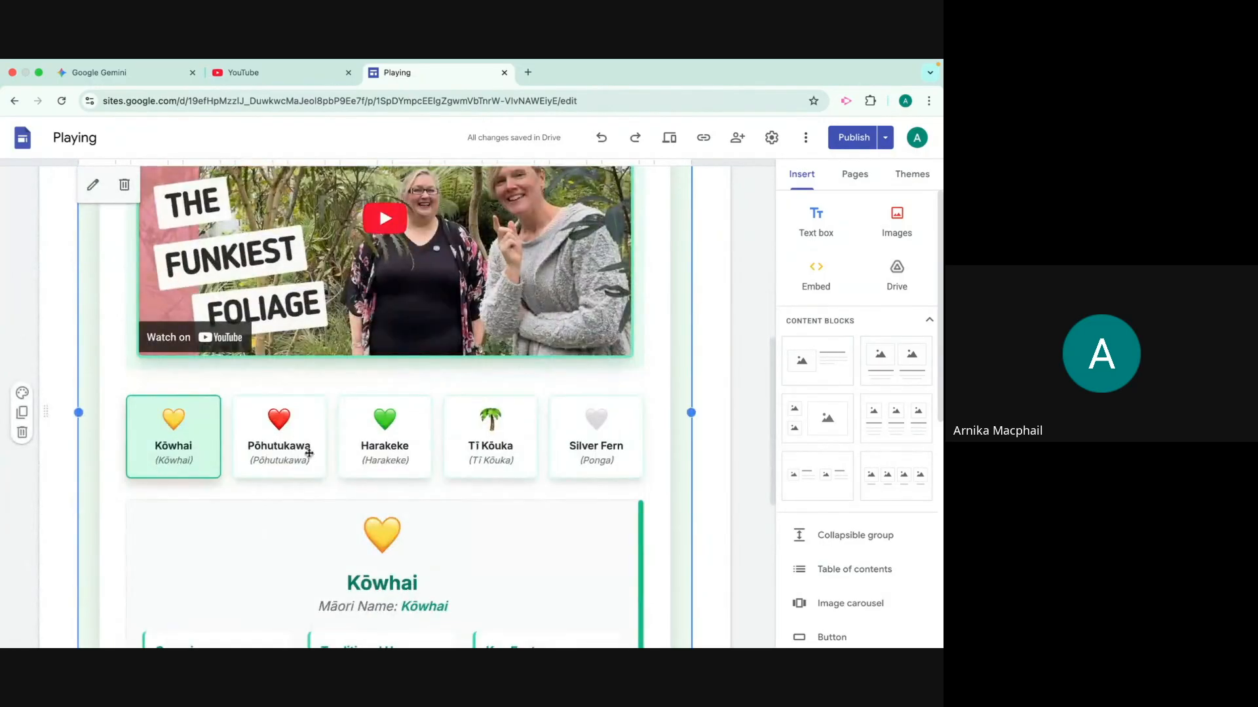
# Preview the NZ Natives page and try the Pōhutukawa, Harakeke, Tī Kōuka and Silver Fern cards, checking the details and video
pyautogui.click(669, 137)
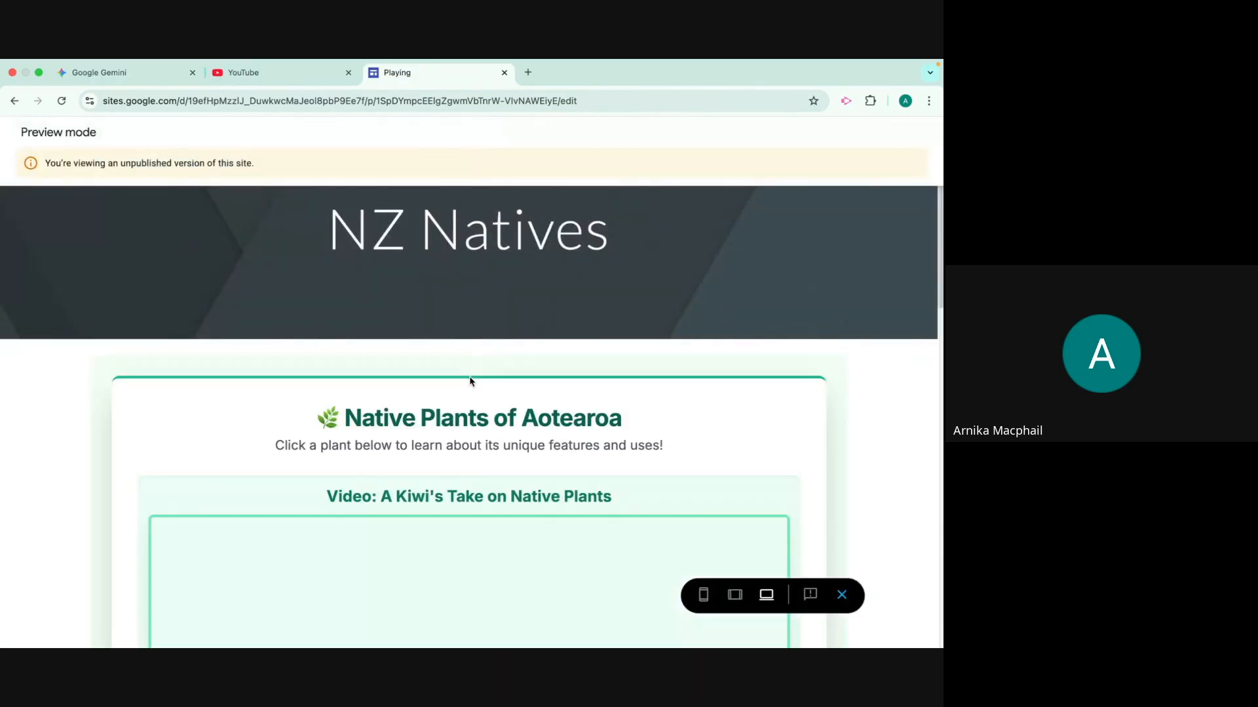
pyautogui.scroll(-4, 452, 406)
pyautogui.scroll(-3, 440, 448)
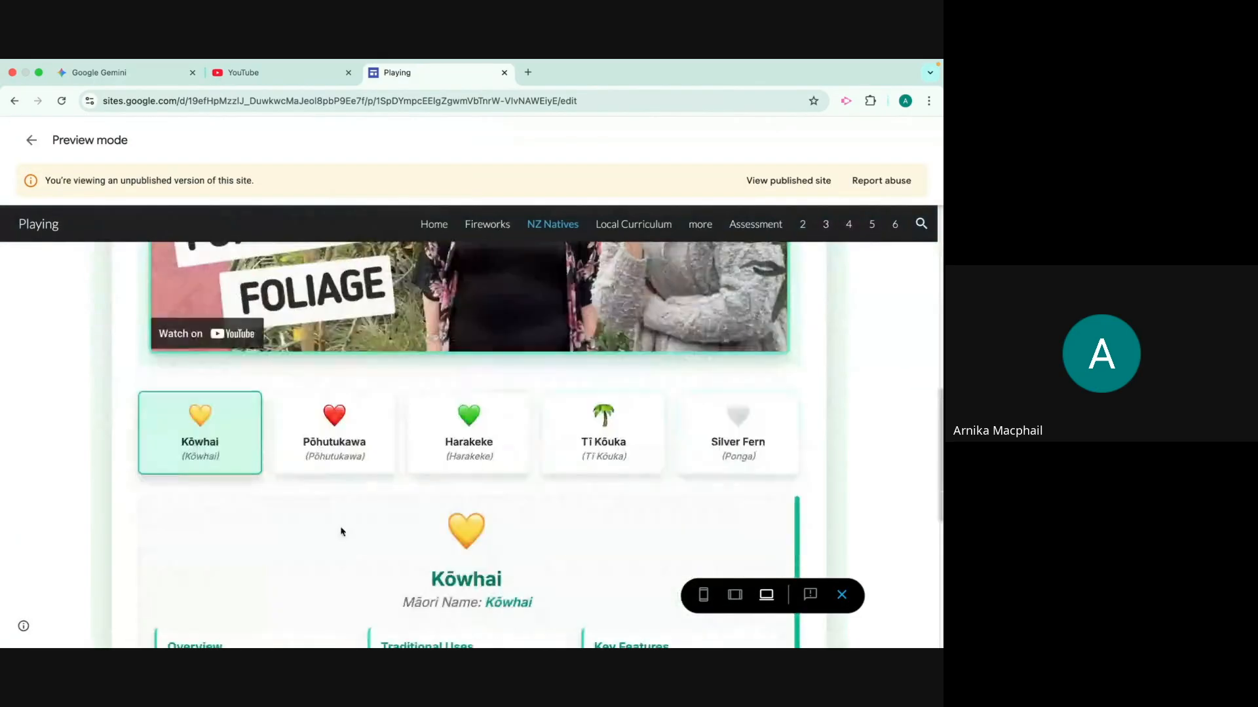
pyautogui.click(354, 443)
pyautogui.scroll(-2, 490, 457)
pyautogui.click(478, 351)
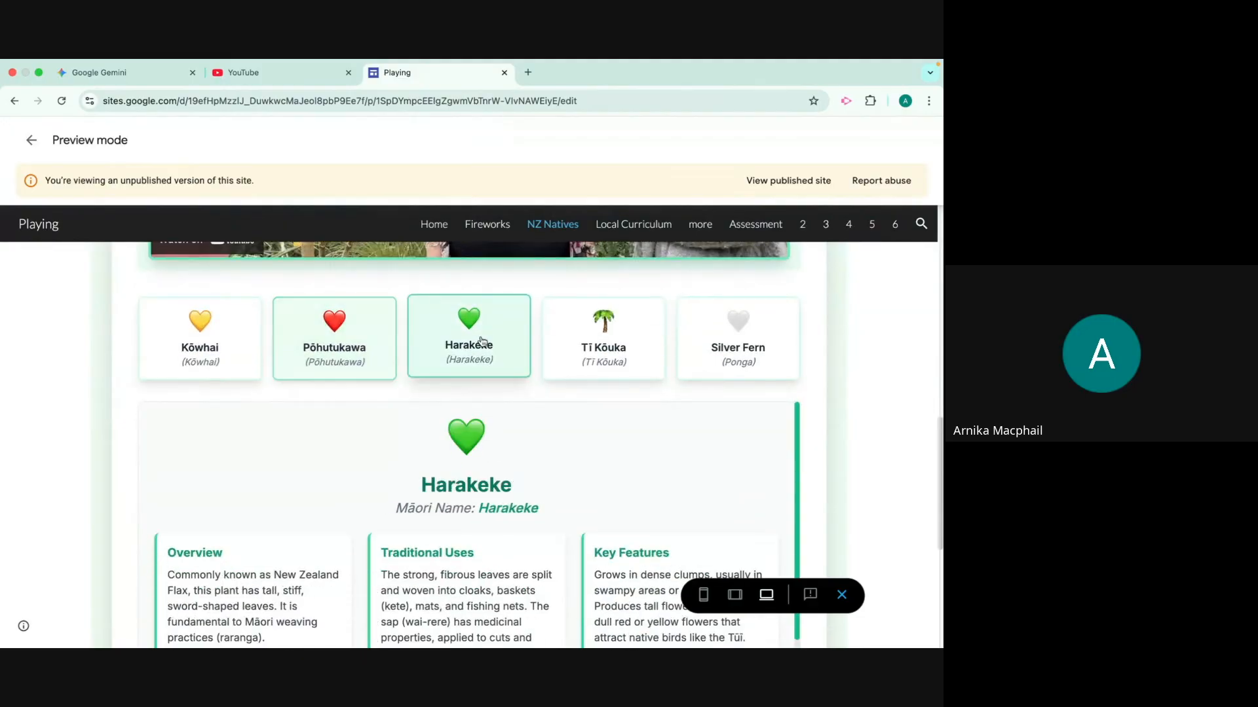
pyautogui.click(614, 362)
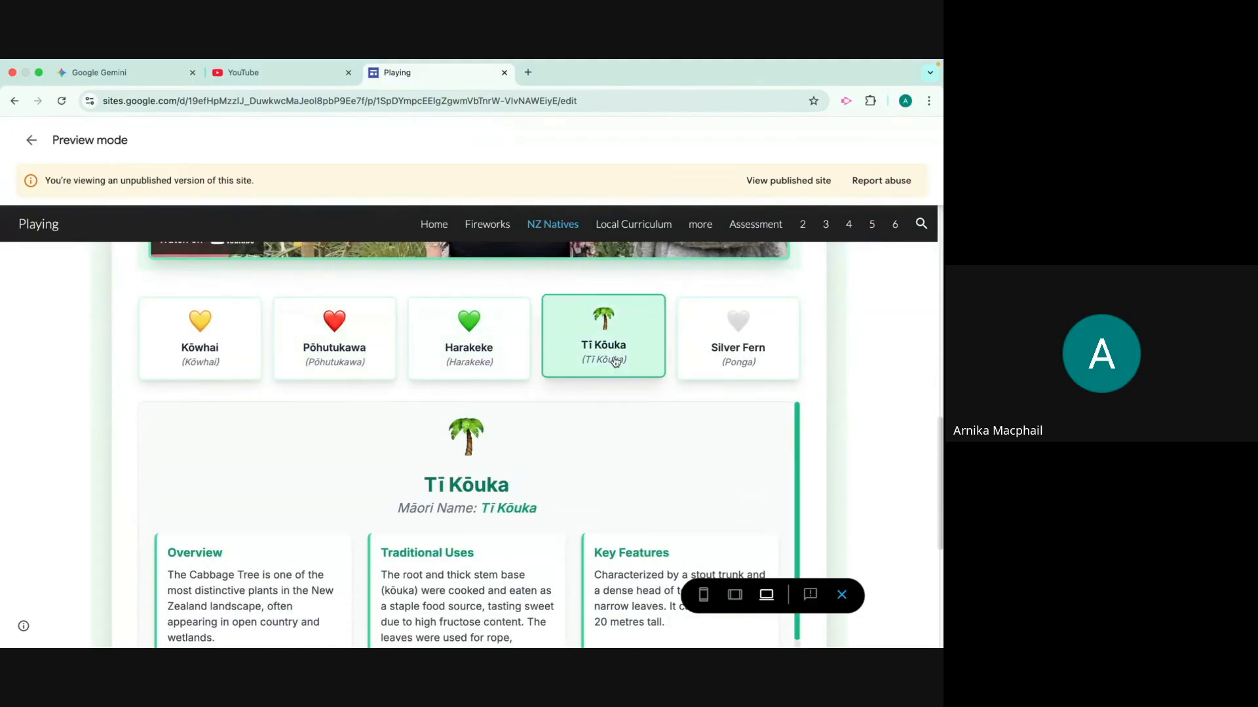
pyautogui.click(714, 361)
pyautogui.scroll(-1, 503, 450)
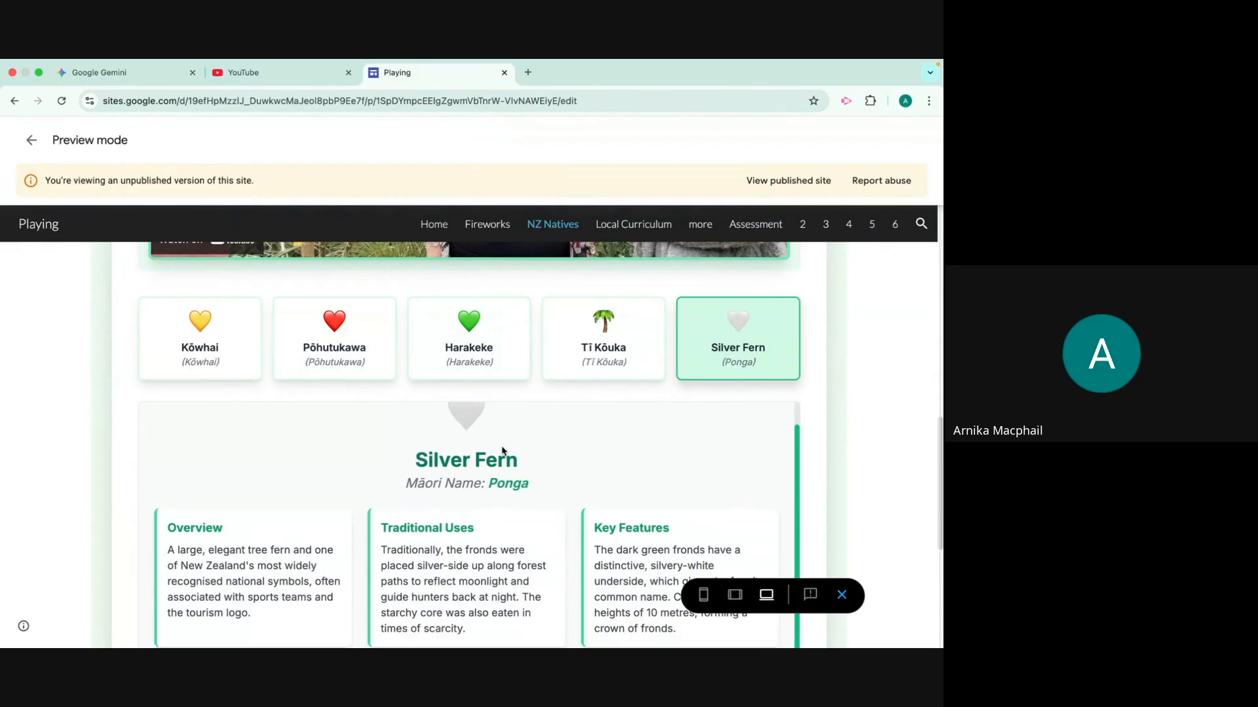
pyautogui.scroll(-5, 904, 443)
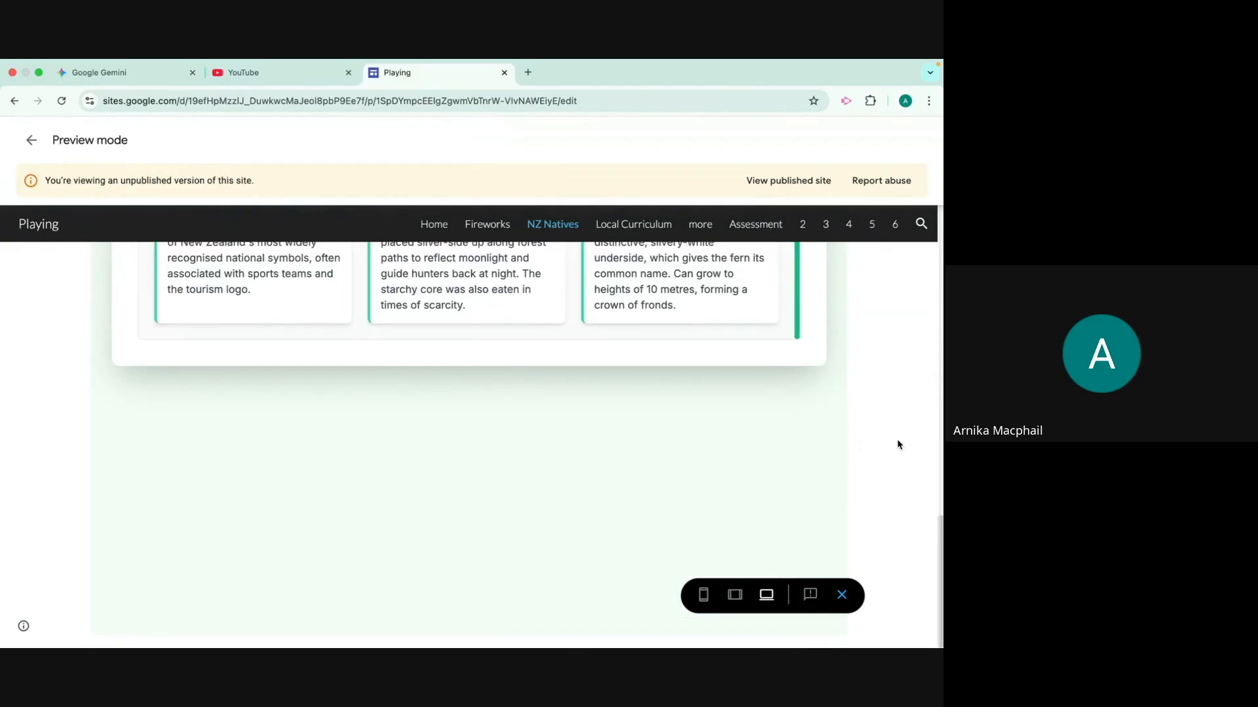
pyautogui.scroll(3, 899, 443)
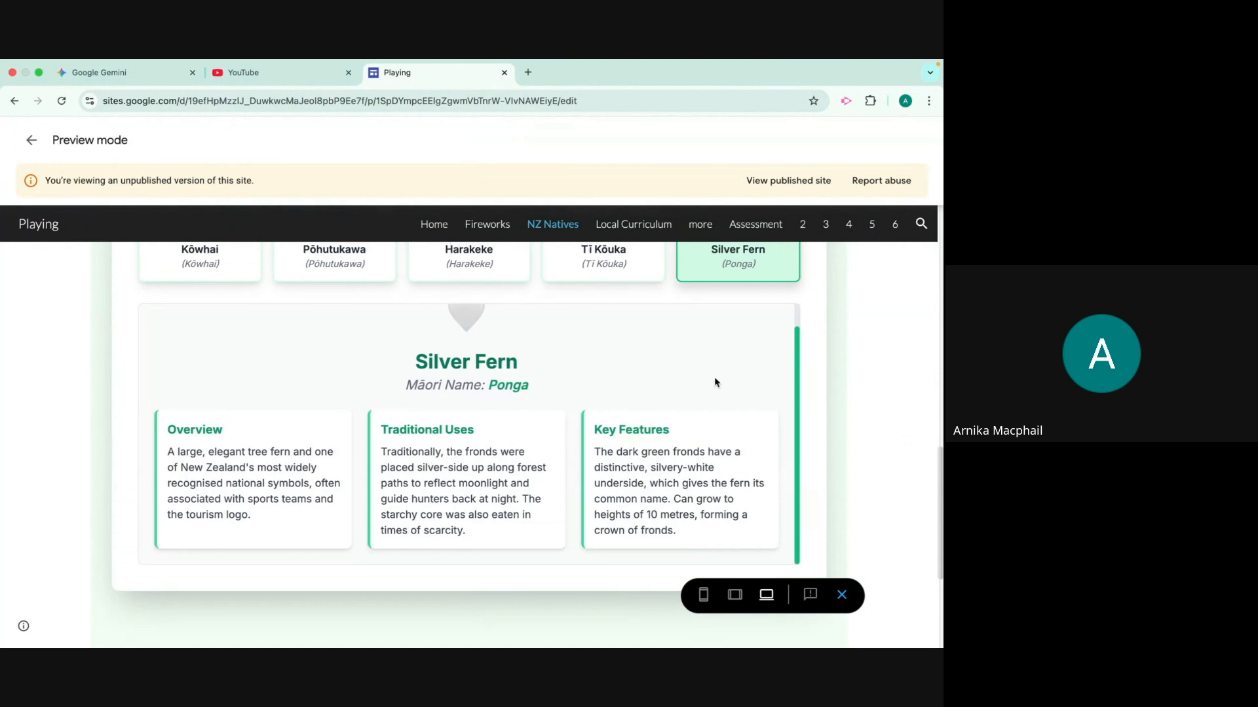
pyautogui.scroll(5, 748, 375)
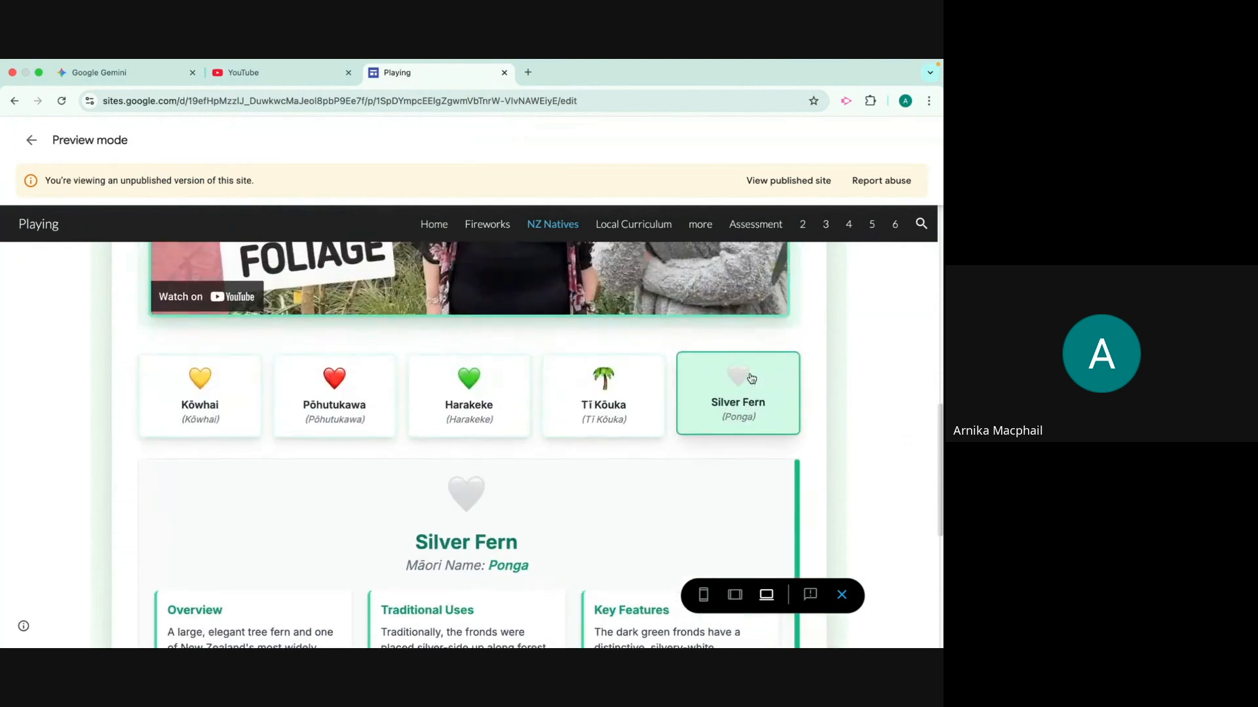
pyautogui.scroll(1, 751, 377)
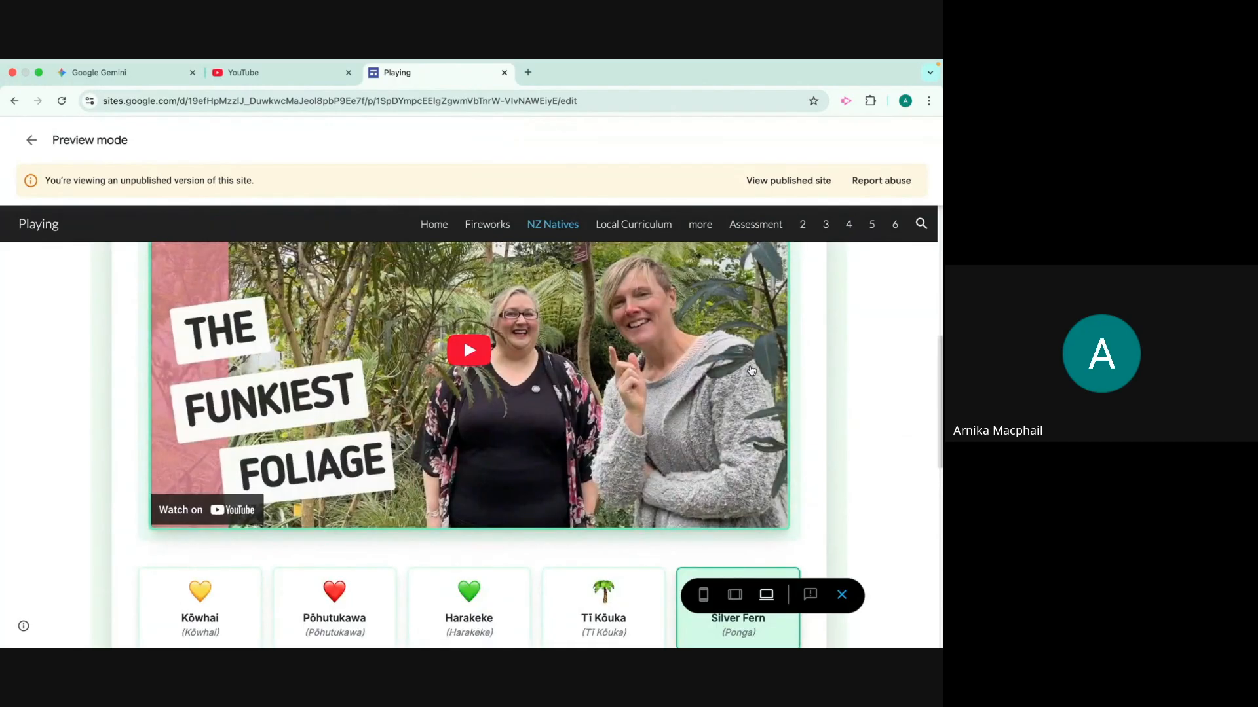
# Return to Gemini and start a new chat with the Canvas tool enabled
pyautogui.click(118, 72)
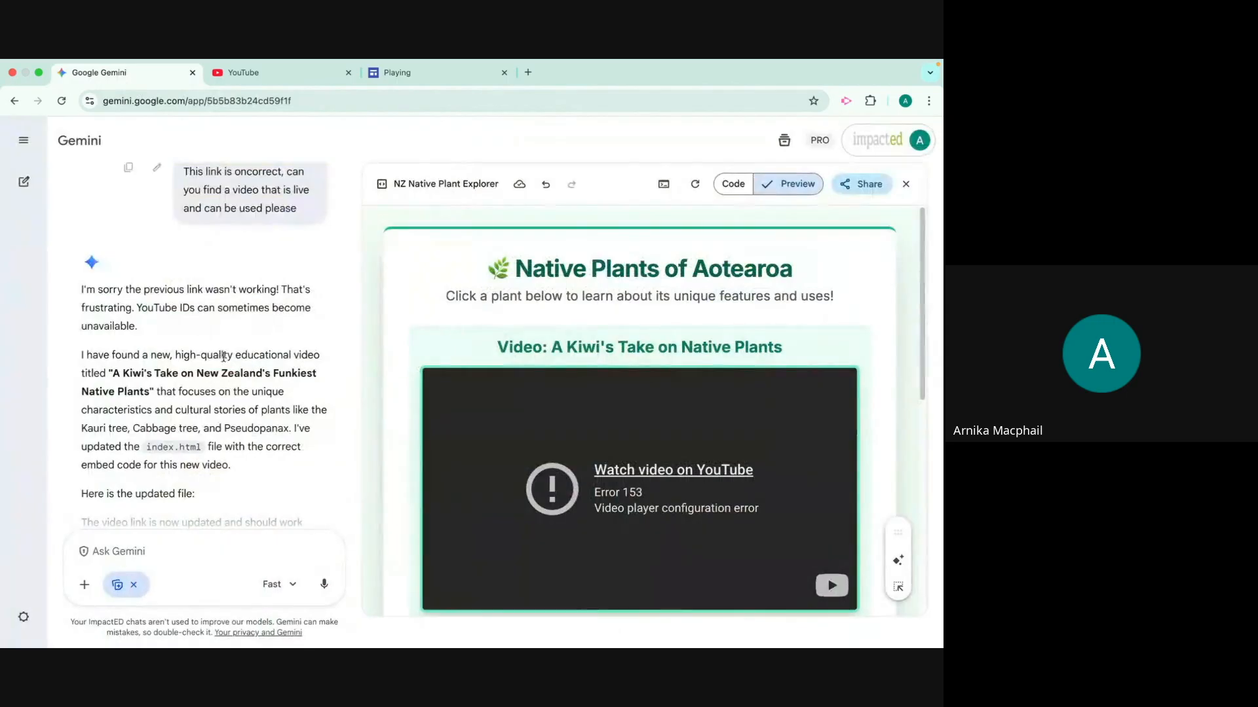
pyautogui.scroll(6, 231, 354)
pyautogui.scroll(5, 237, 334)
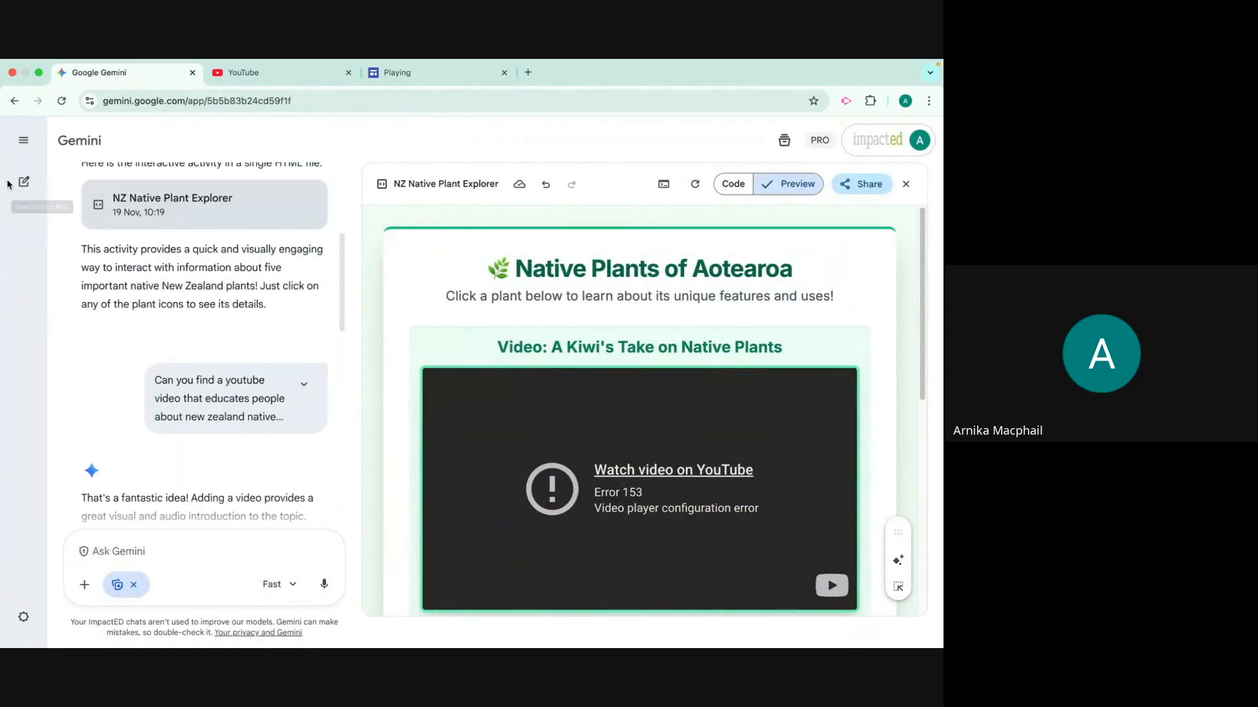
pyautogui.click(24, 182)
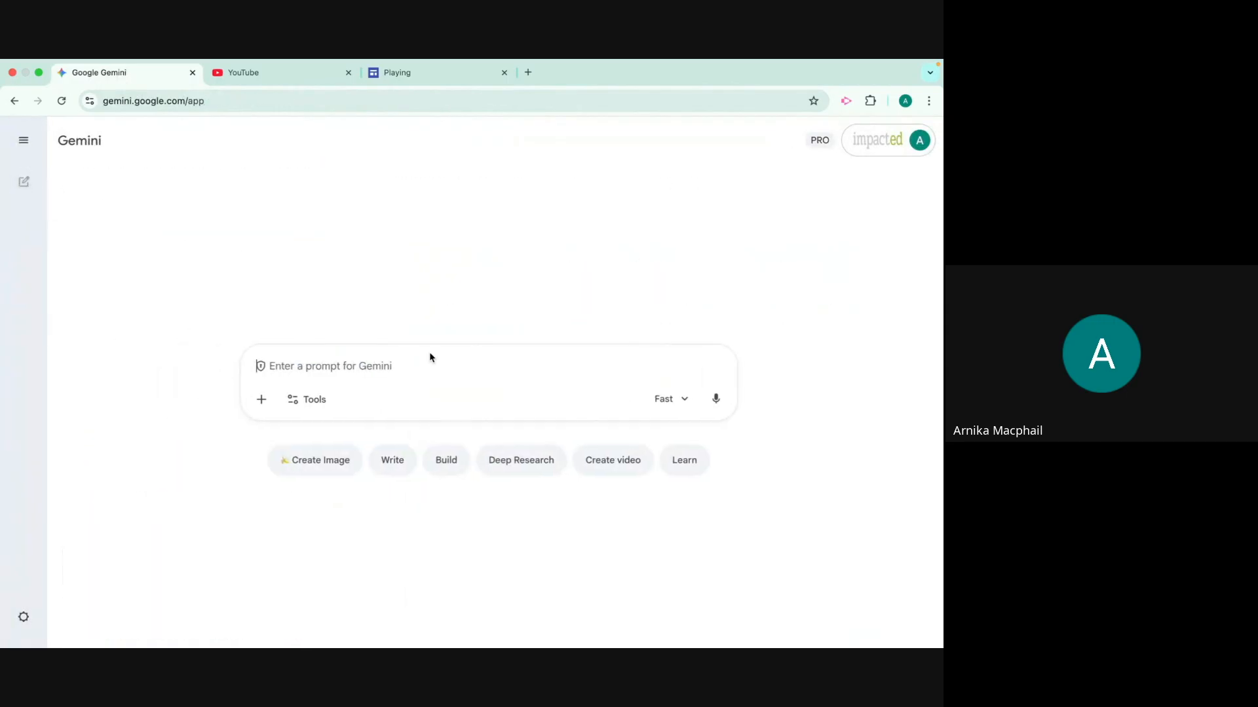
pyautogui.click(319, 400)
pyautogui.click(392, 510)
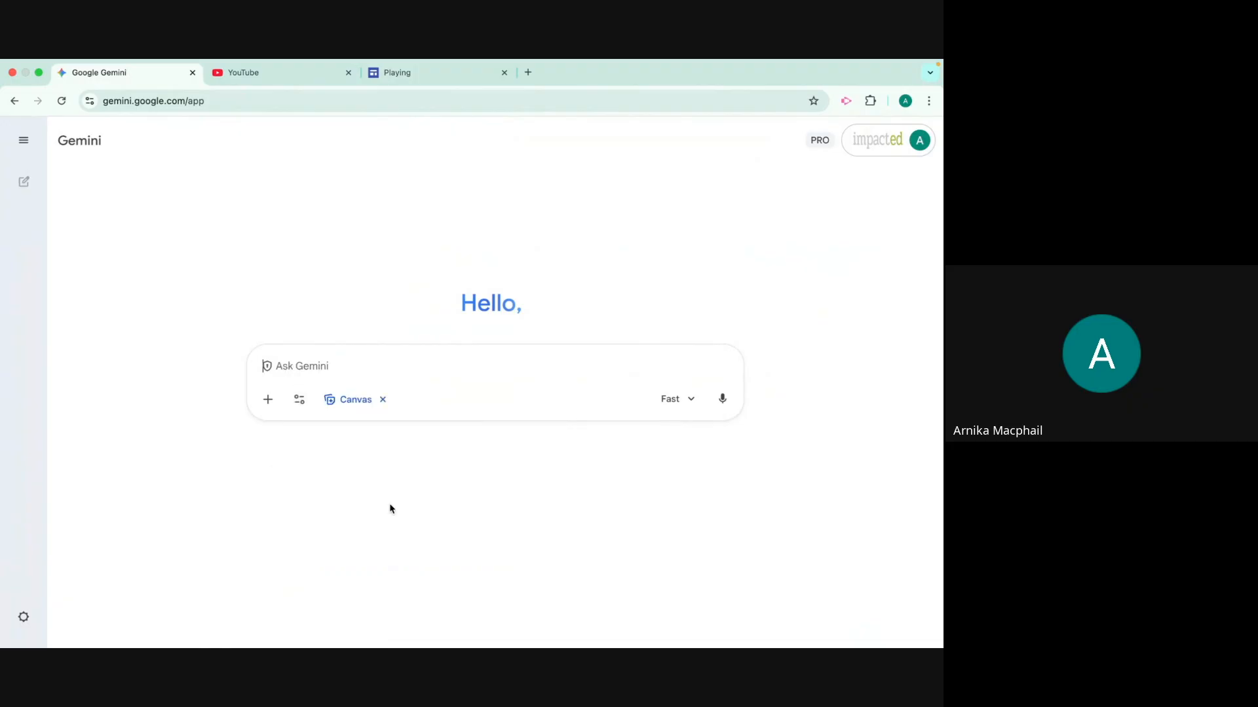
# Prompt Gemini for a funky, interactive quiz with 7 questions testing 12 year olds' knowledge of plants native to NZ
pyautogui.write('Cr')
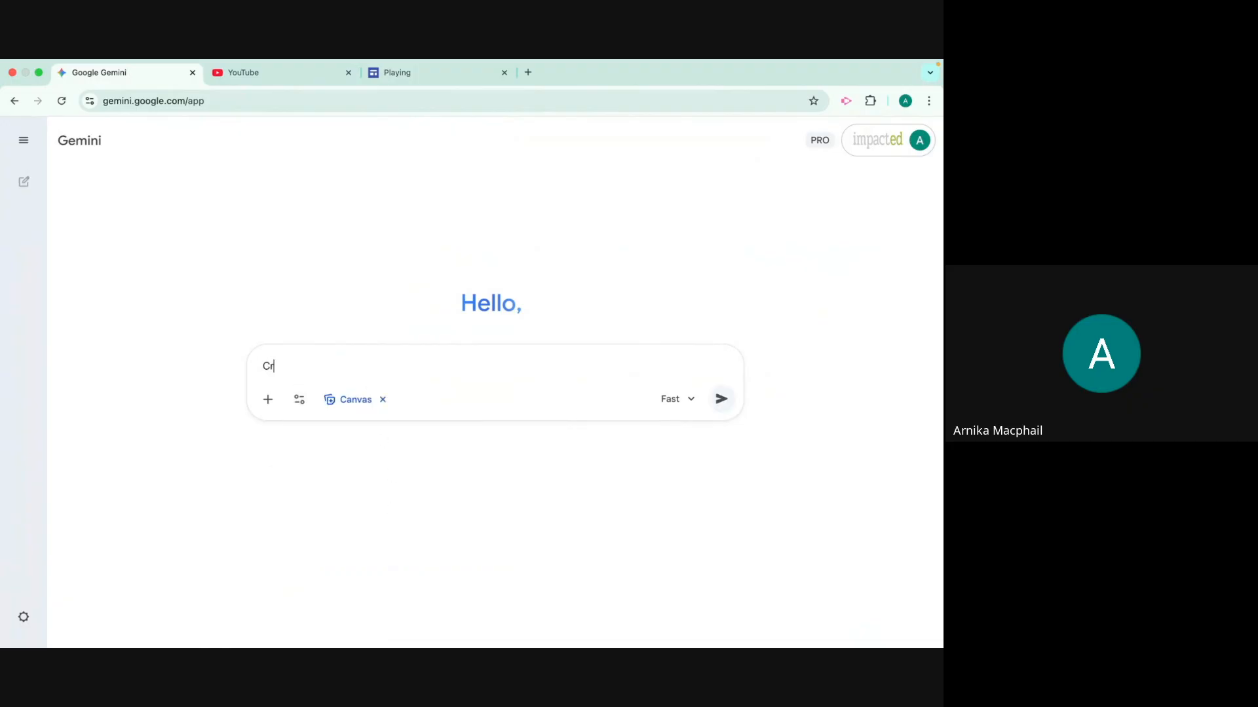
pyautogui.write('eate an interacive quiz')
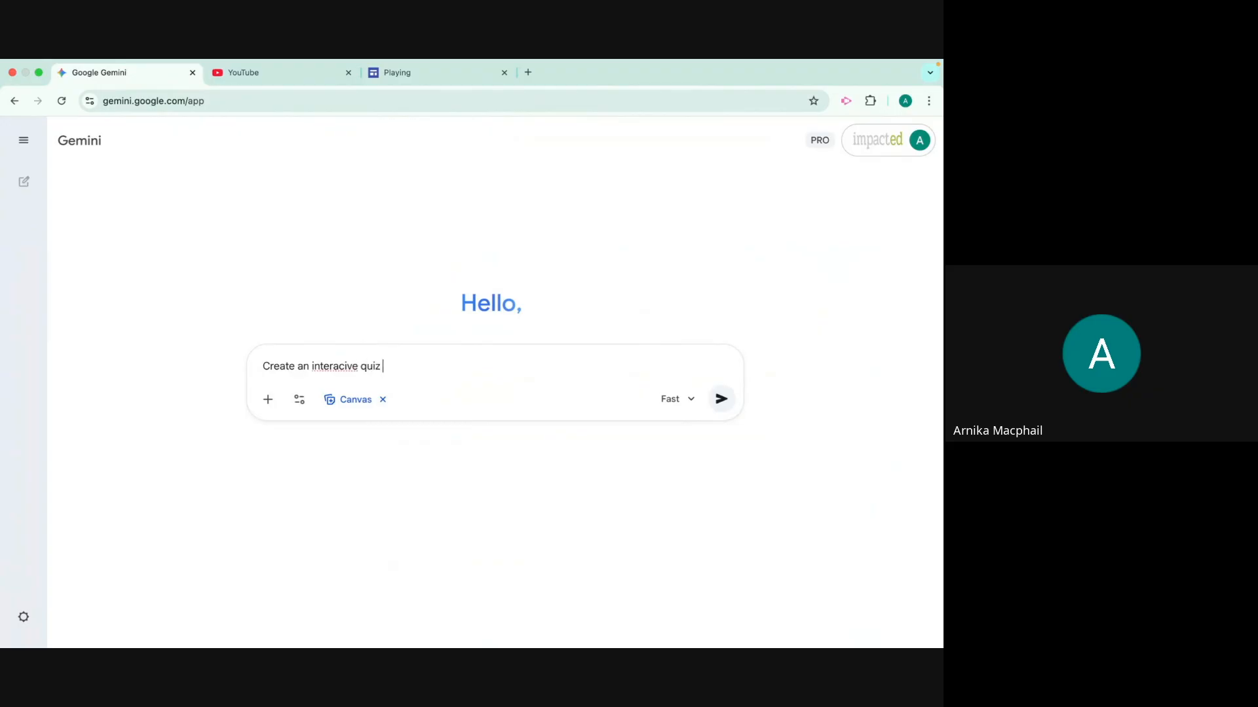
pyautogui.write(' with 10')
pyautogui.press('BackSpace')
pyautogui.write('estions aimed at 12 year olds')
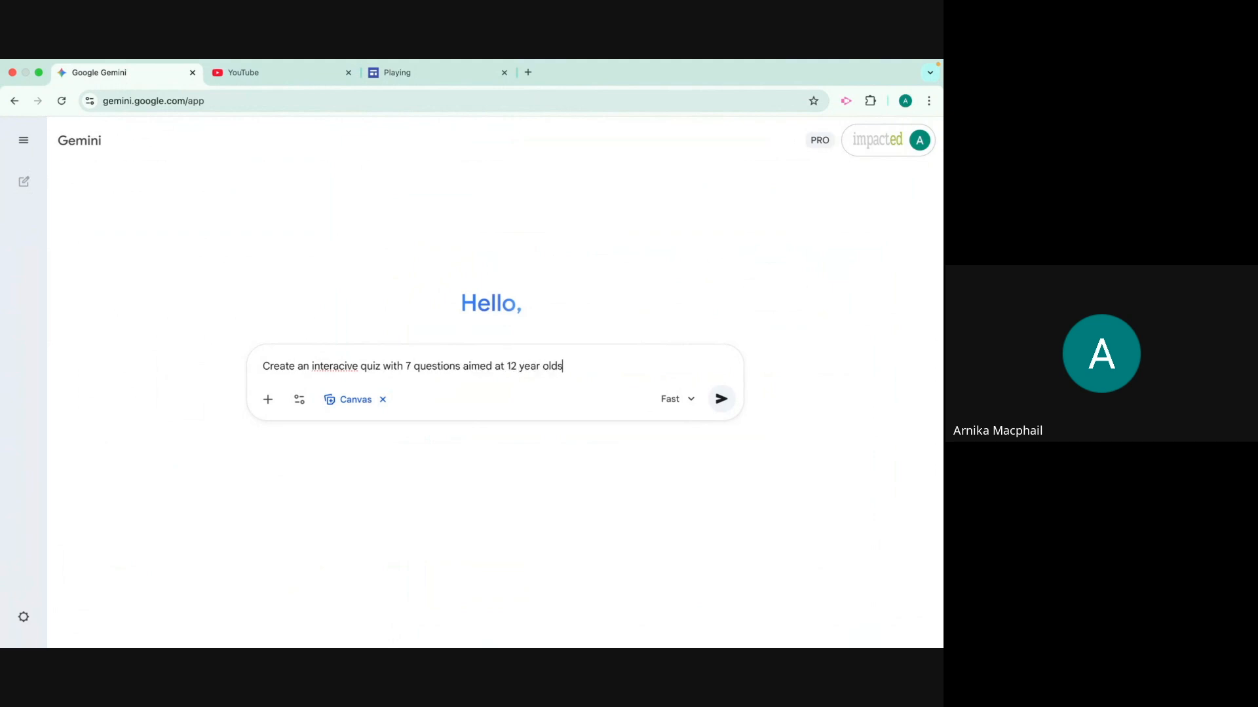
pyautogui.write(' to understabd their knowledh')
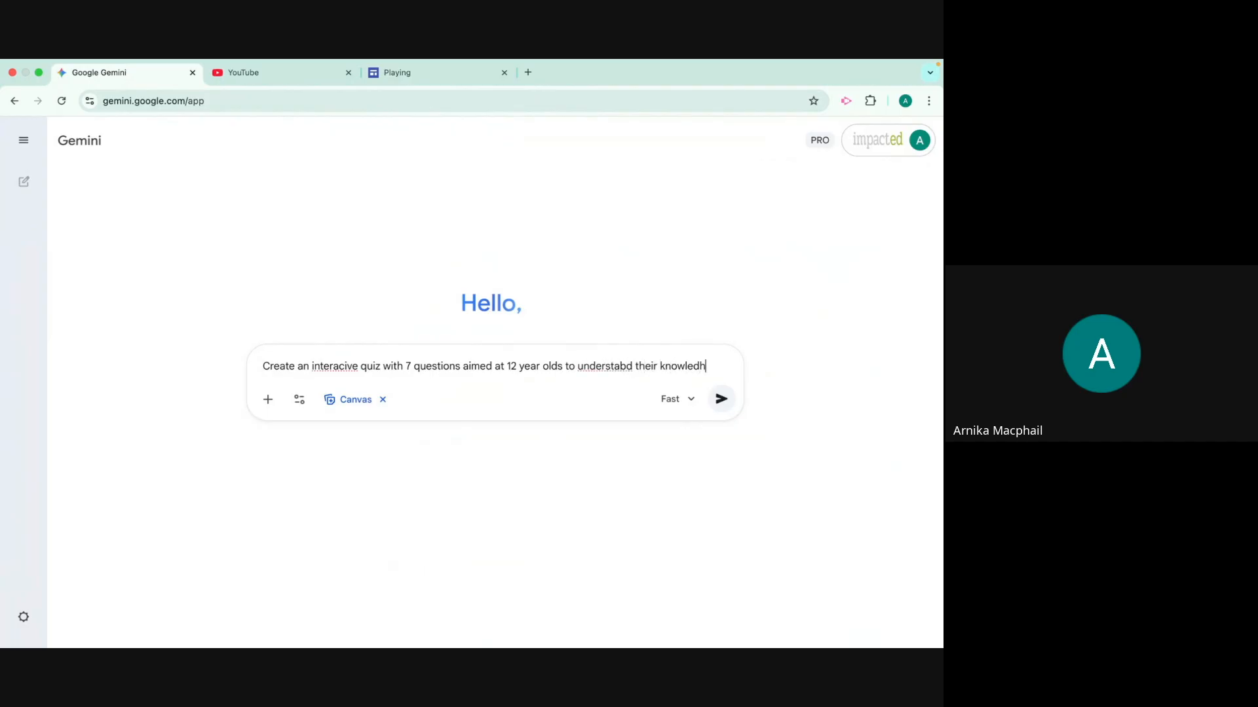
pyautogui.press('BackSpace')
pyautogui.write('ge of pla')
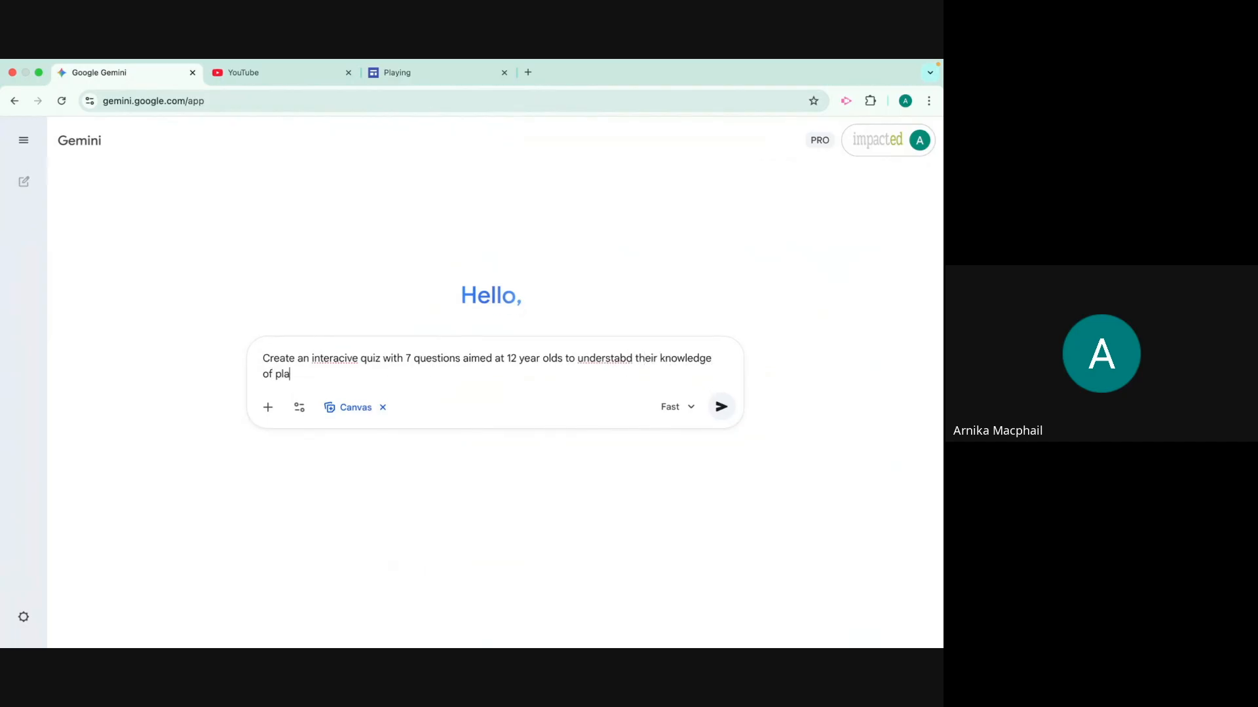
pyautogui.write('nts native to nz. Make it look funky and intera')
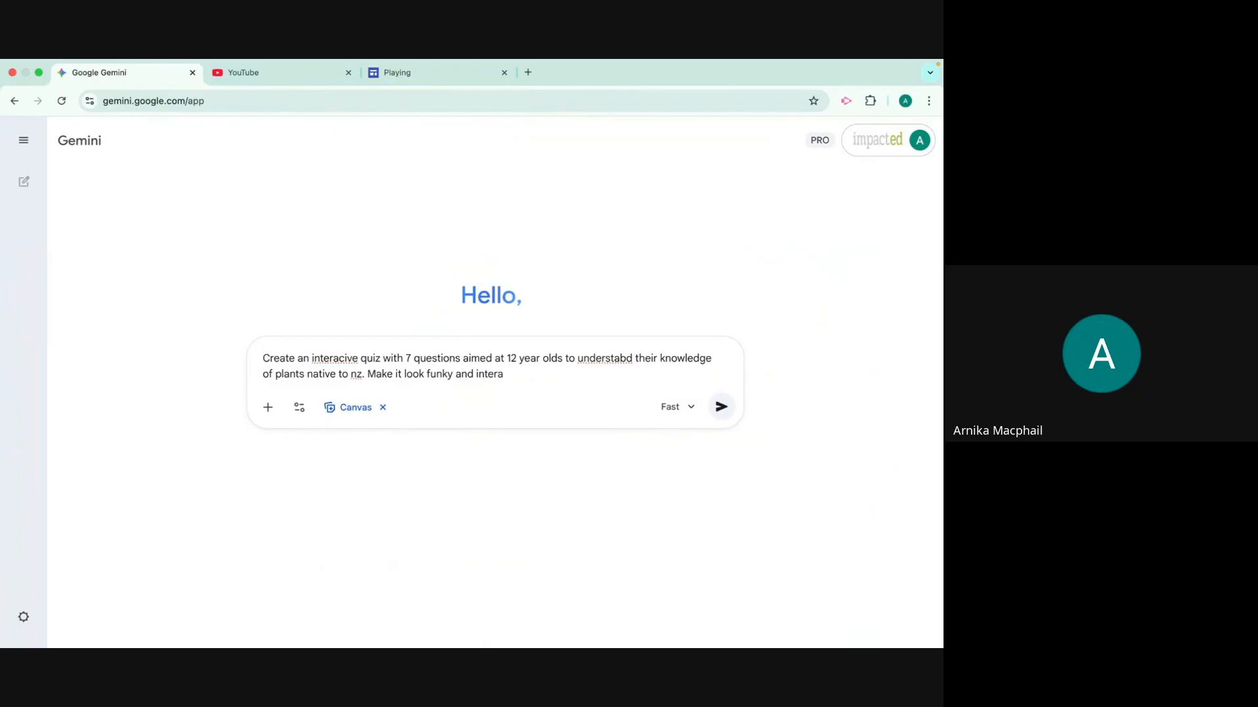
pyautogui.write('ctive')
pyautogui.press('Return')
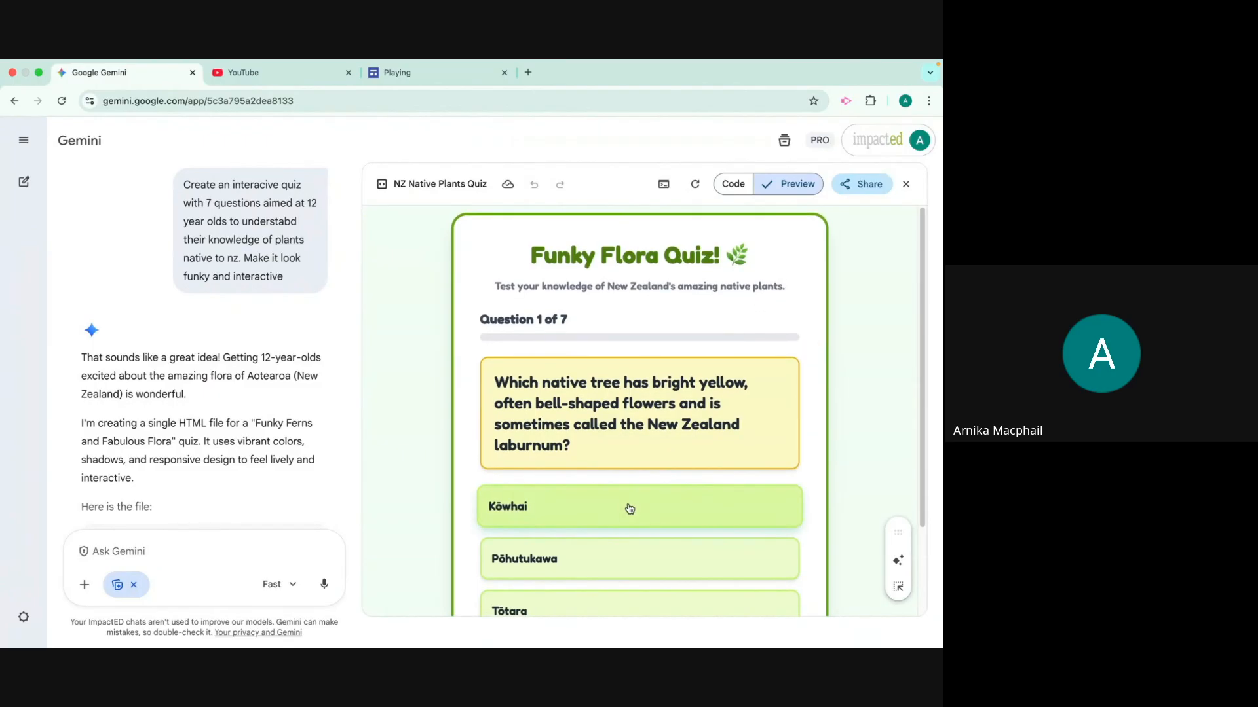
# Try the generated quiz, answering Kōwhai for question 1 and Kahikatea for question 2, and advance to question 3
pyautogui.scroll(-2, 645, 493)
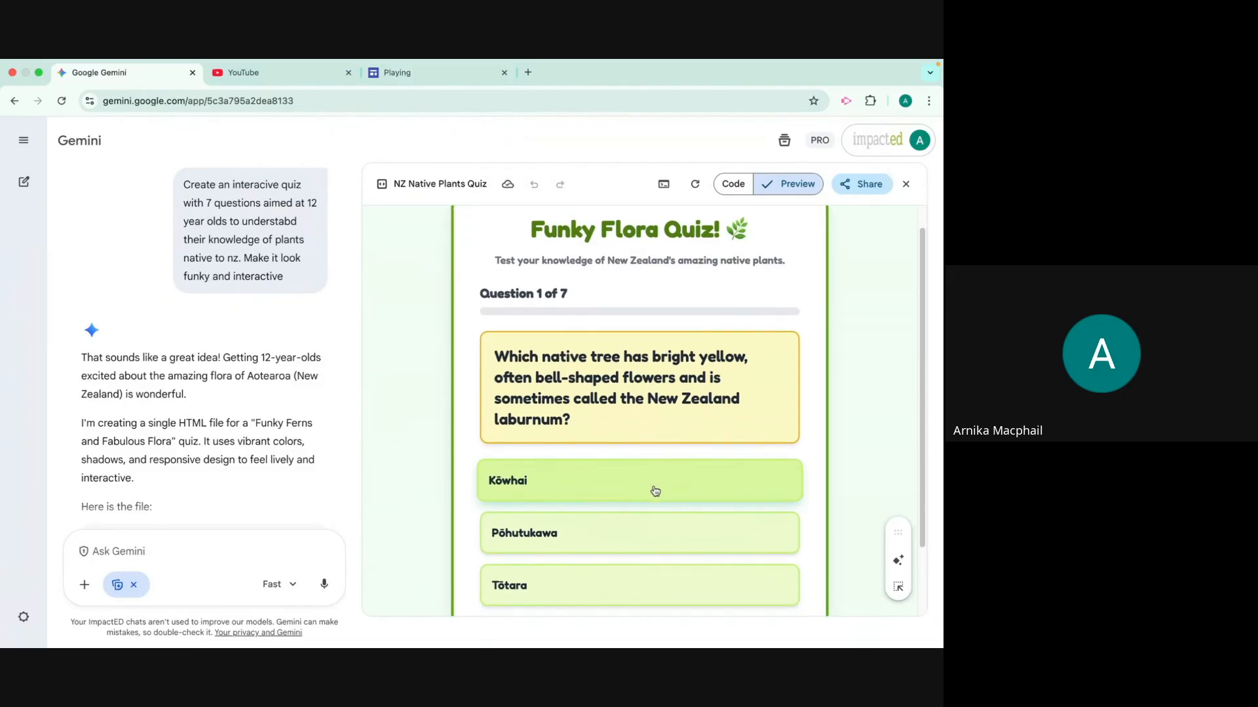
pyautogui.scroll(-2, 655, 492)
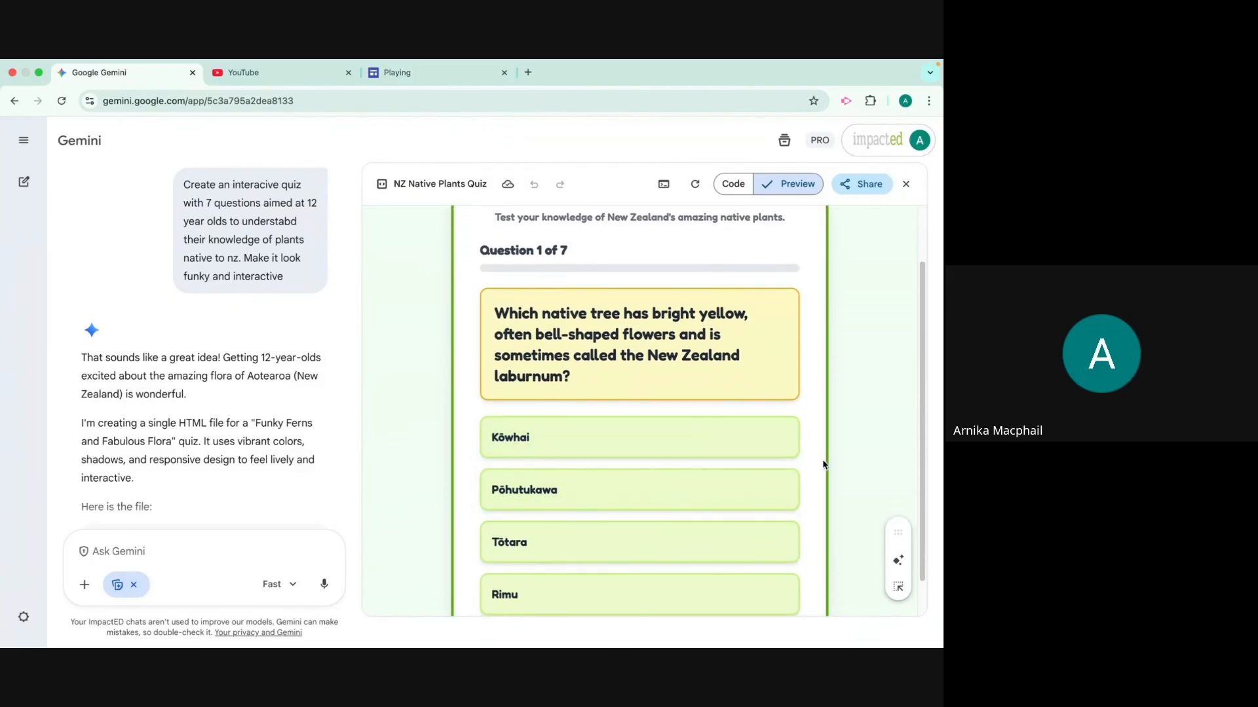
pyautogui.scroll(-2, 823, 464)
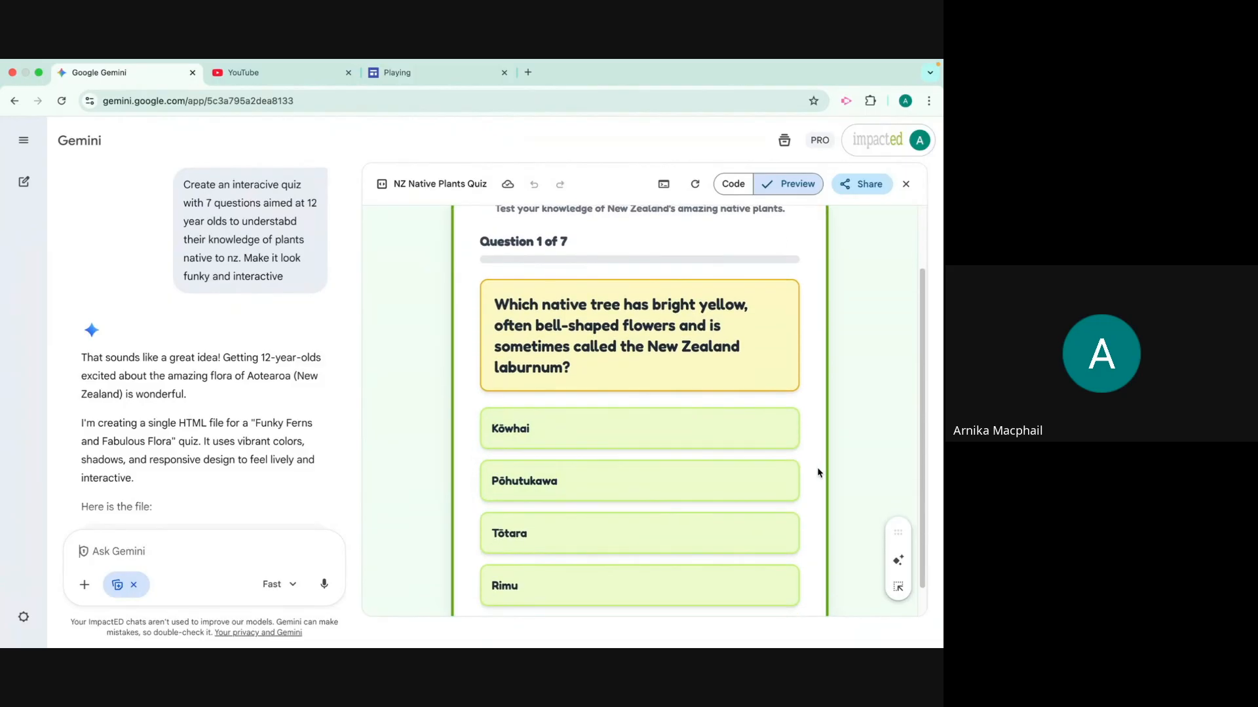
pyautogui.click(565, 417)
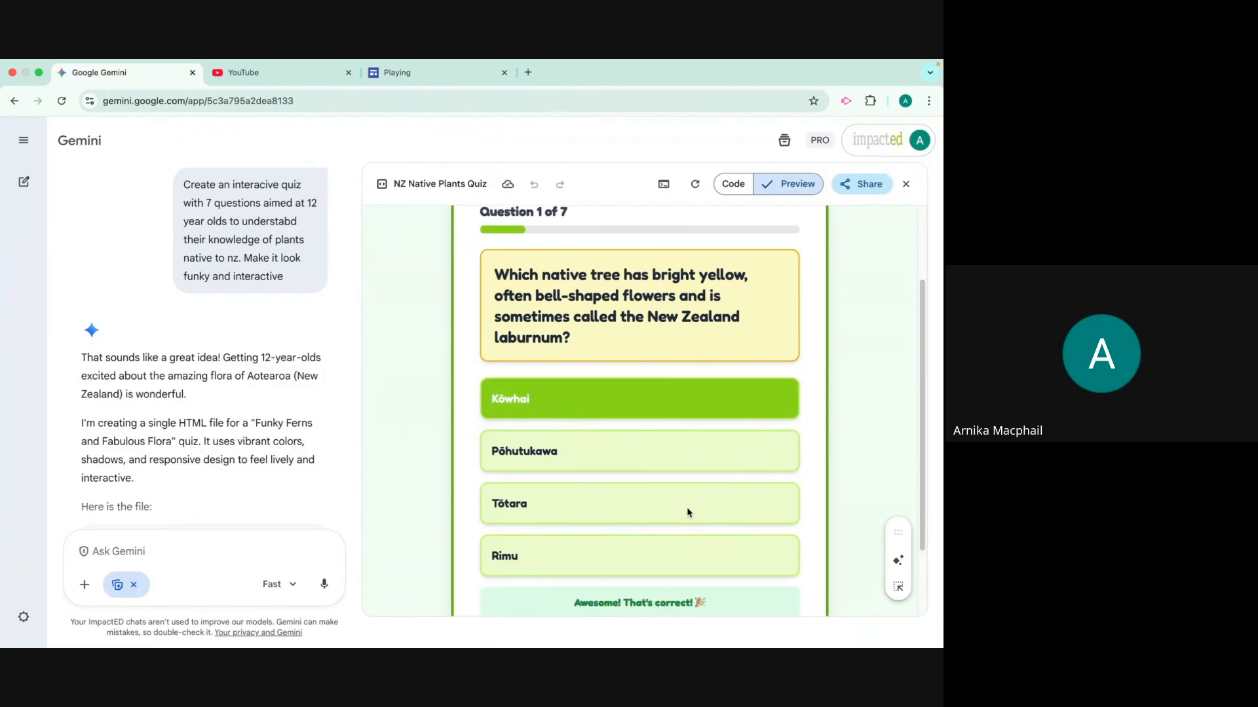
pyautogui.scroll(-3, 687, 509)
pyautogui.click(668, 556)
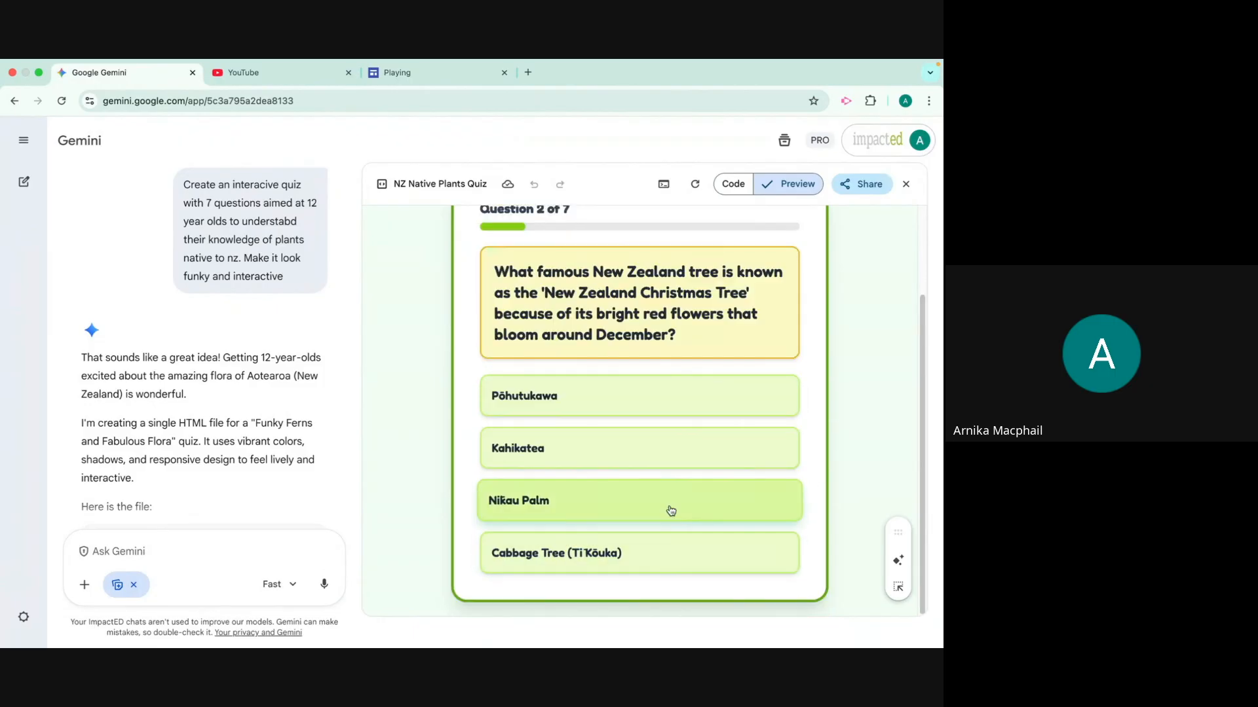
pyautogui.click(673, 462)
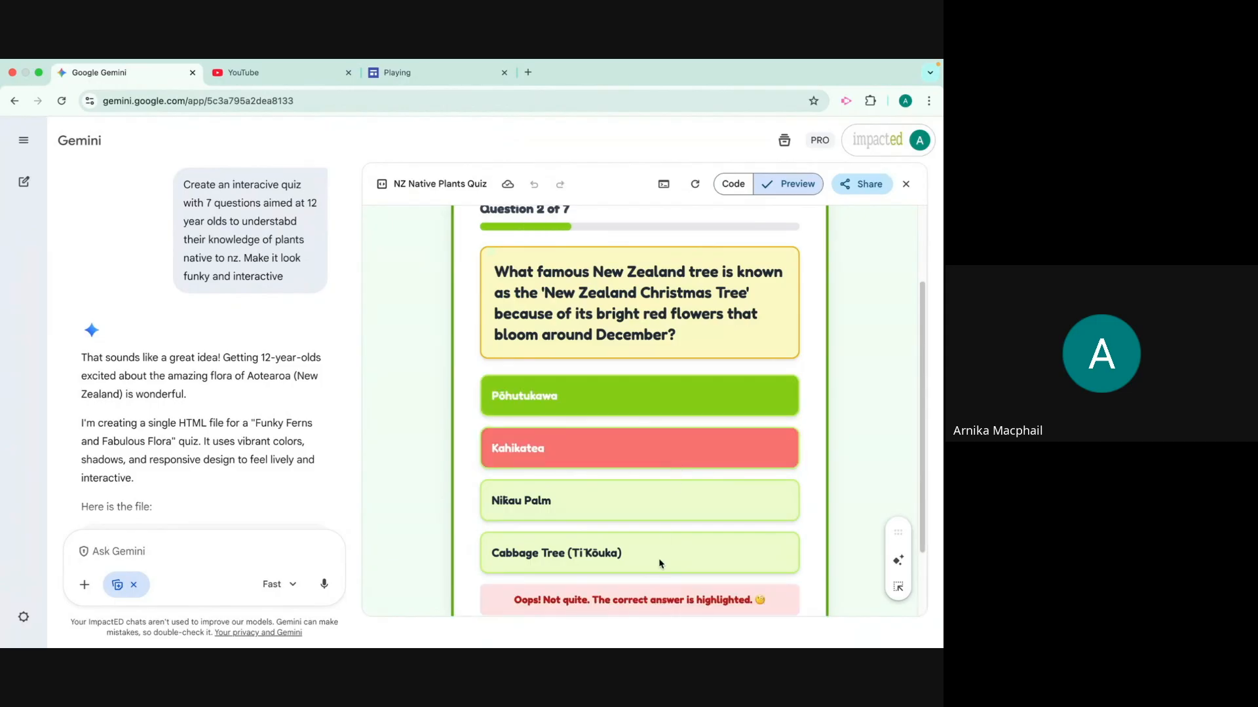
pyautogui.scroll(-1, 660, 561)
pyautogui.scroll(-3, 659, 568)
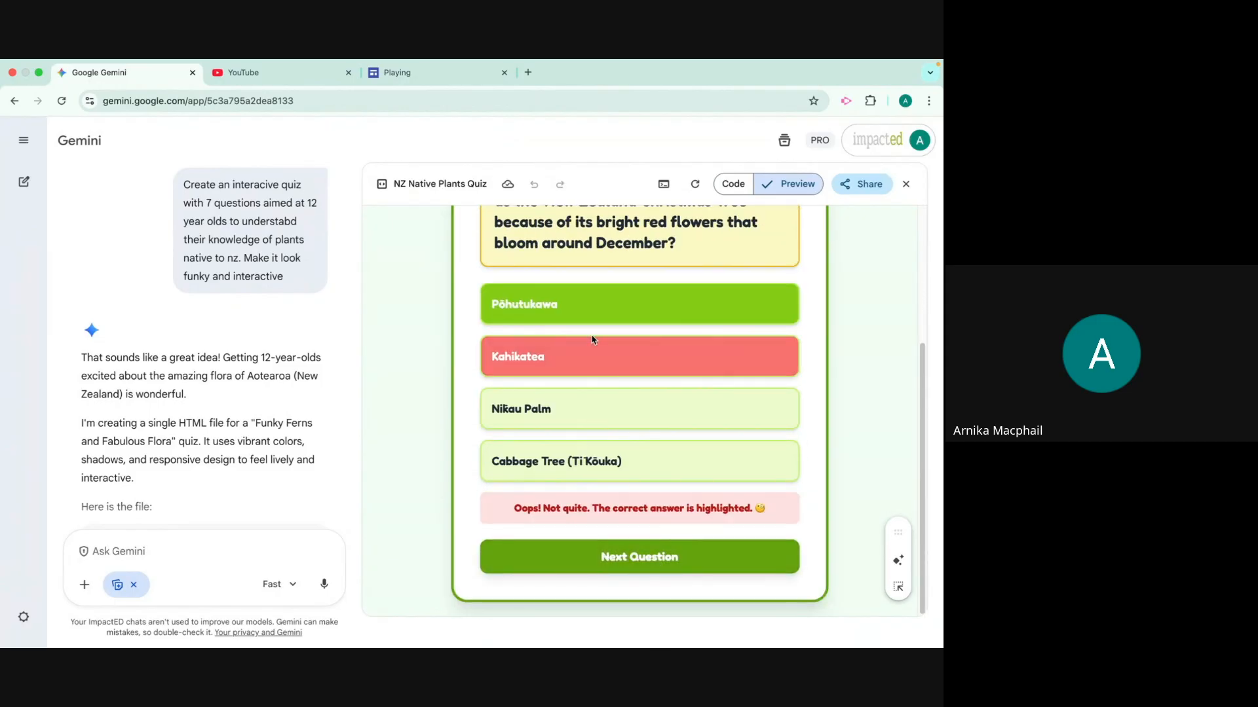
pyautogui.click(642, 560)
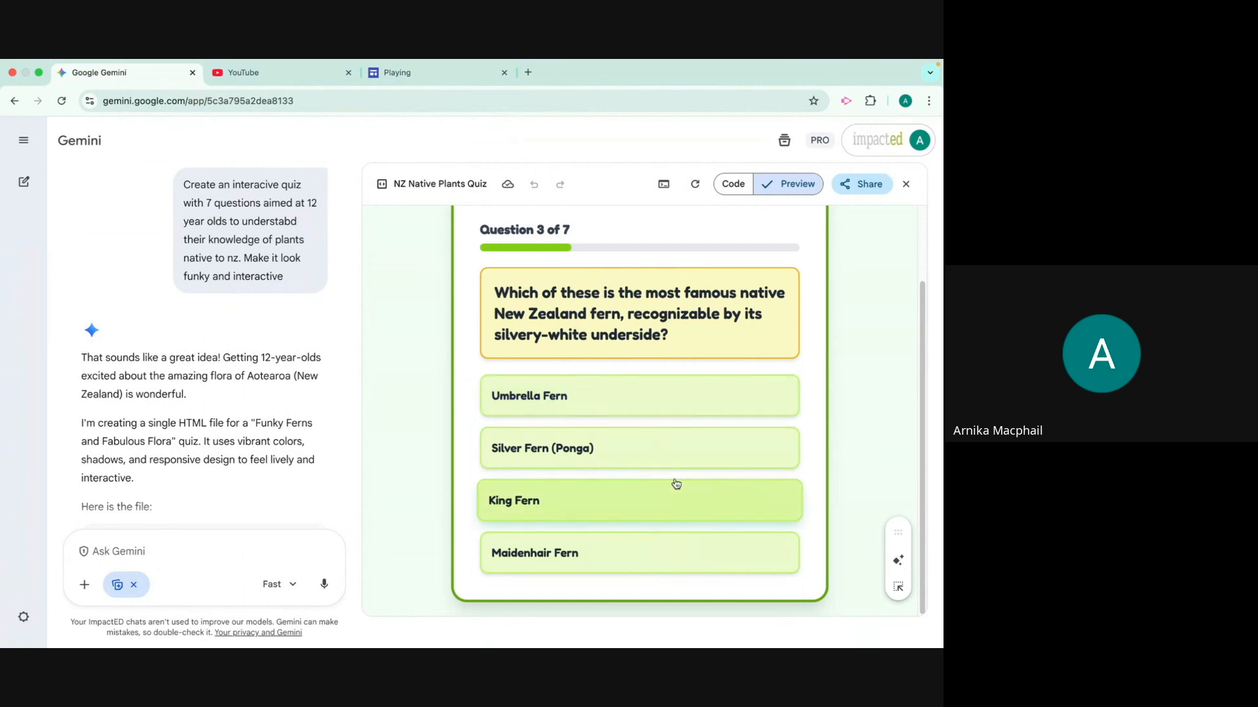
# Copy the quiz's code, switch to the Playing site in Google Sites and exit its preview mode
pyautogui.scroll(2, 680, 505)
pyautogui.click(860, 186)
pyautogui.click(845, 210)
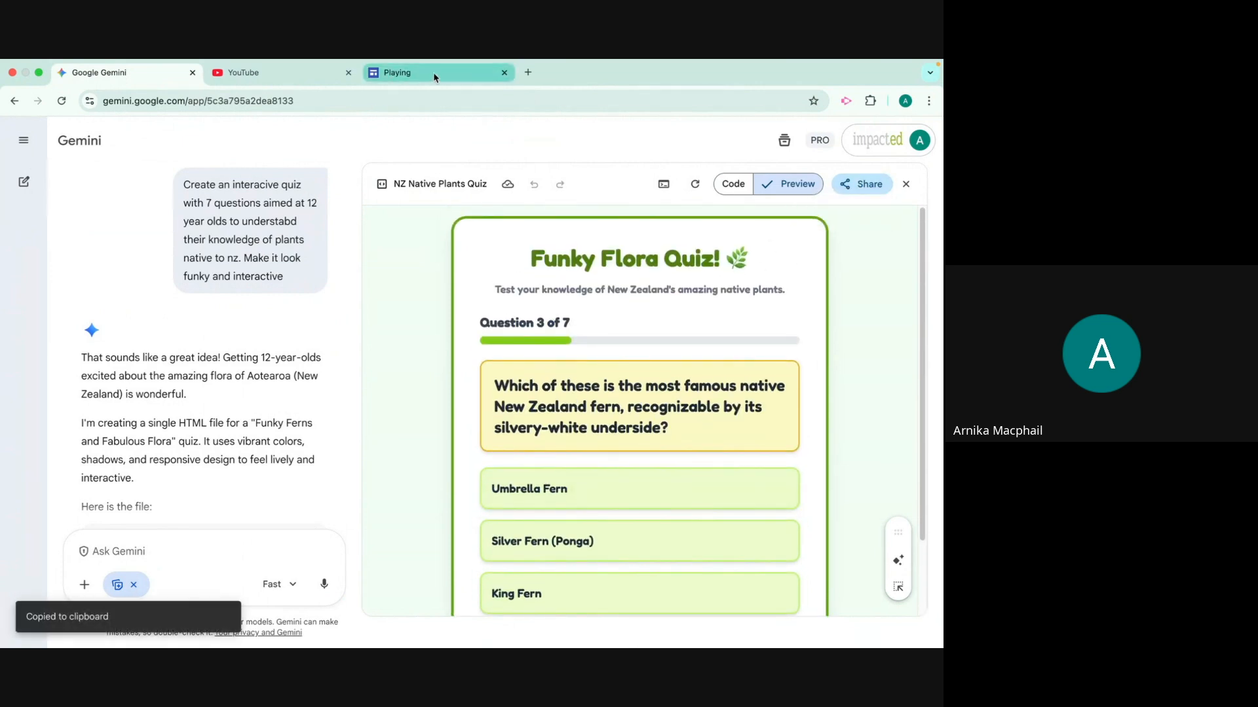
pyautogui.click(434, 72)
pyautogui.scroll(-8, 664, 524)
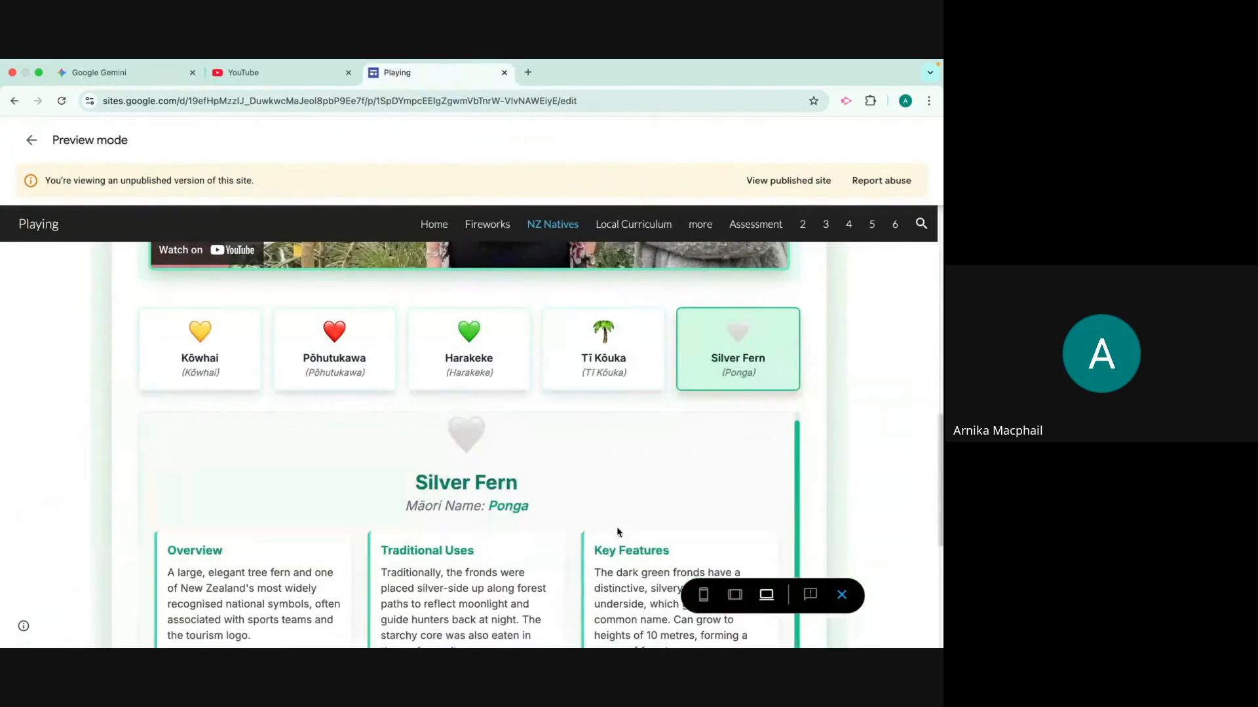
pyautogui.scroll(-1, 666, 566)
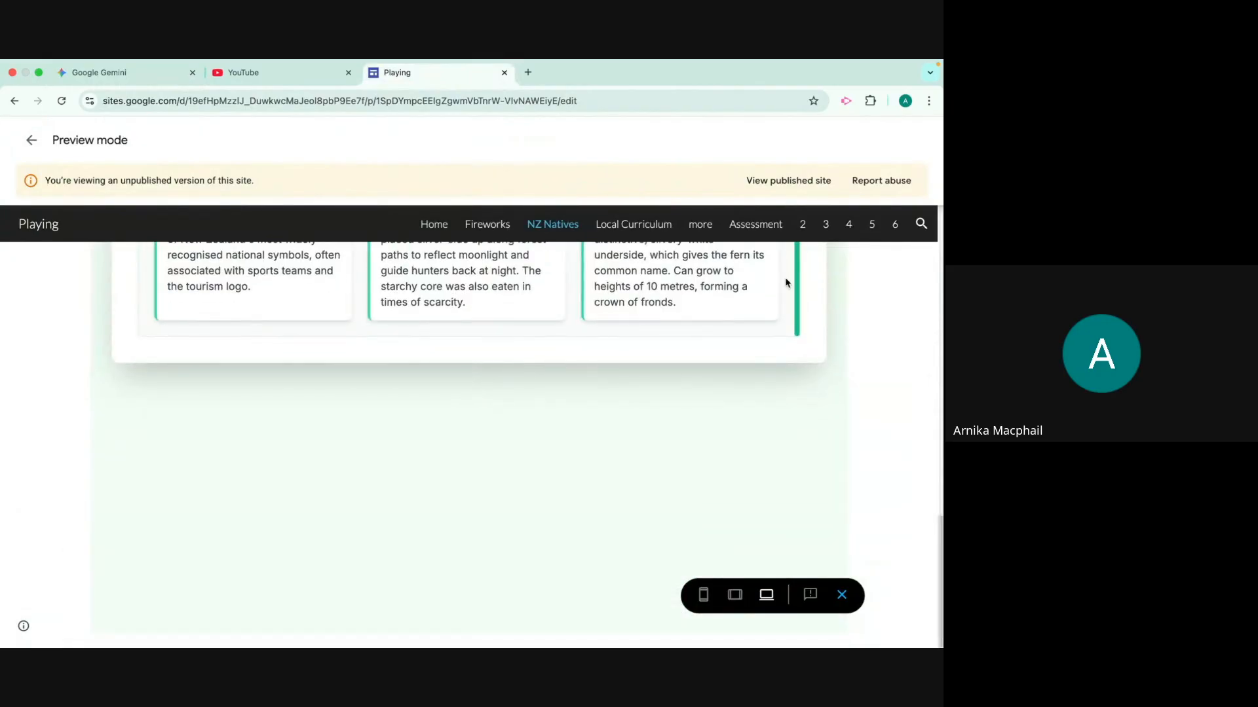
pyautogui.click(843, 596)
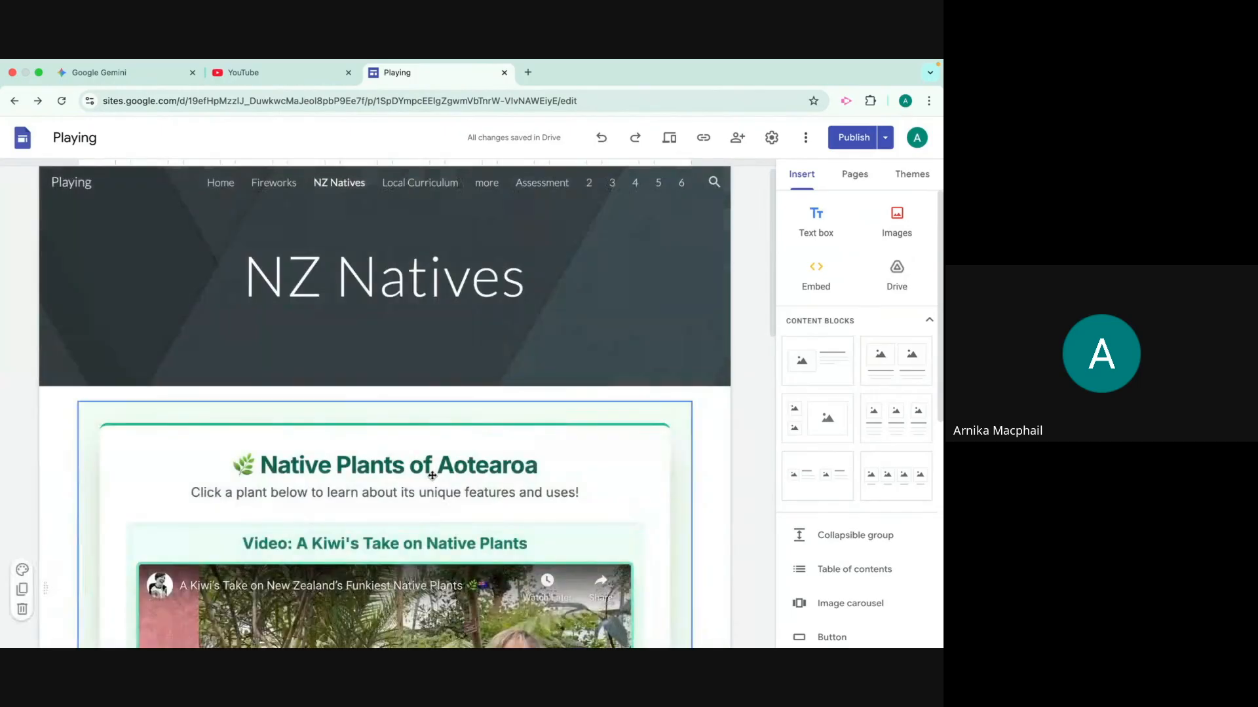
# Embed the copied Funky Flora Quiz HTML code below the plant activity on the NZ Natives page
pyautogui.scroll(-3, 501, 507)
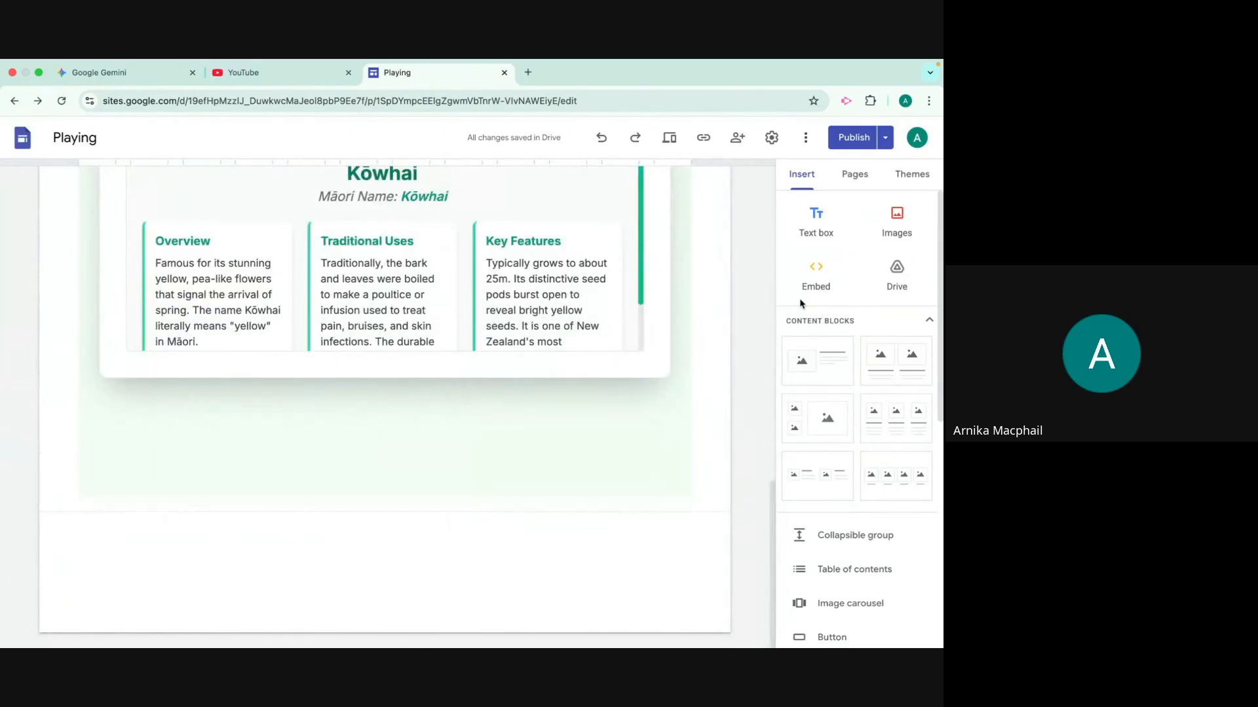
pyautogui.click(818, 283)
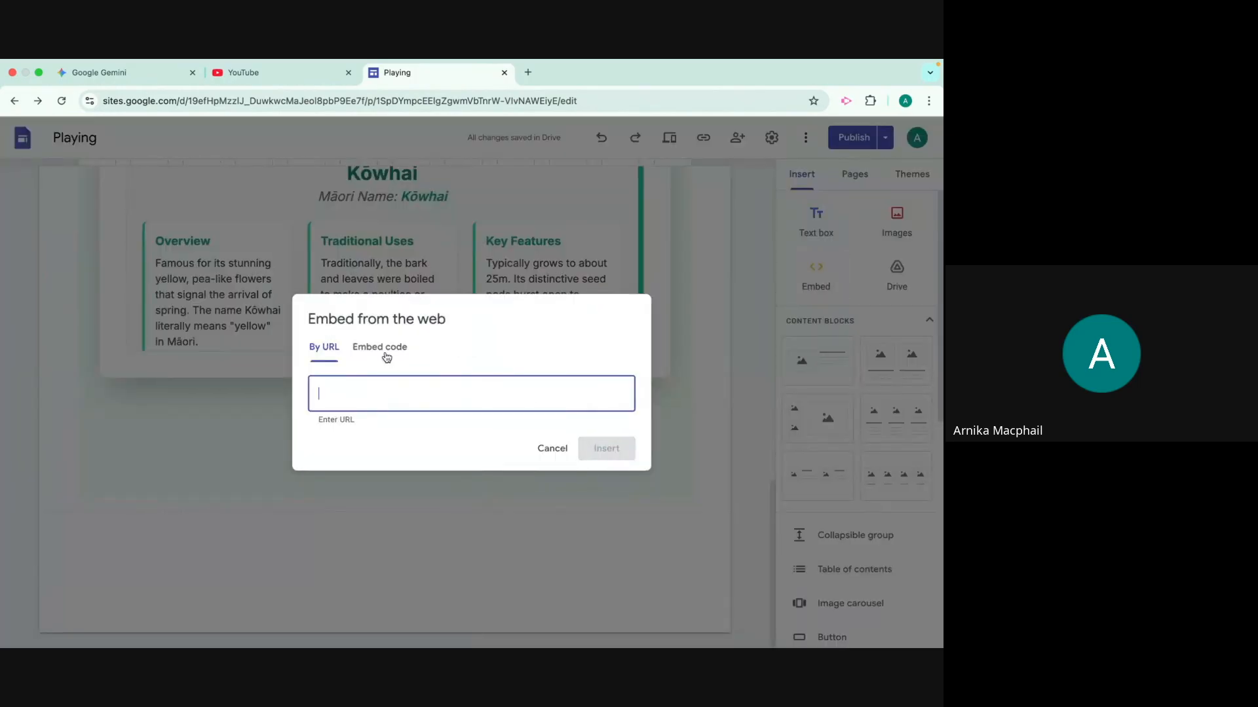
pyautogui.click(374, 328)
pyautogui.press('super+v')
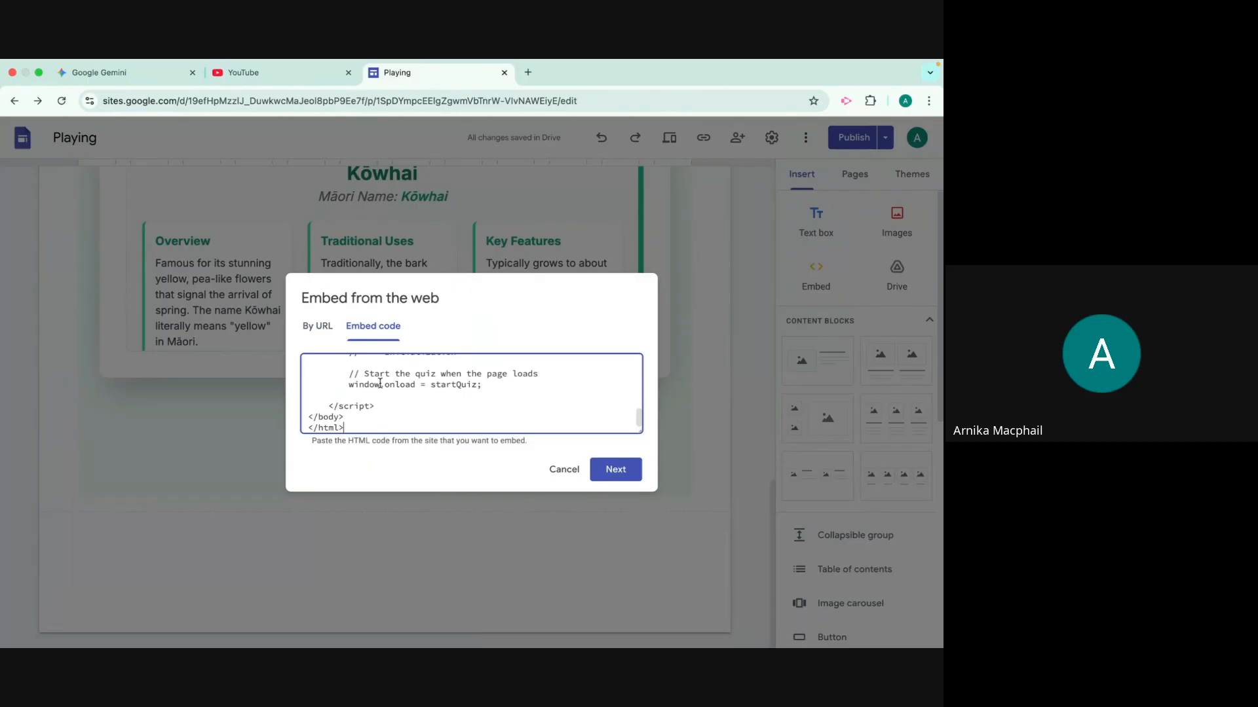
pyautogui.moveTo(638, 418); pyautogui.dragTo(638, 328)
pyautogui.click(604, 468)
pyautogui.scroll(-3, 609, 472)
pyautogui.click(615, 521)
# Enlarge the embedded quiz to the full content width and extend its height to fit the question and all four answers
pyautogui.moveTo(376, 499); pyautogui.dragTo(670, 645)
pyautogui.scroll(-3, 533, 423)
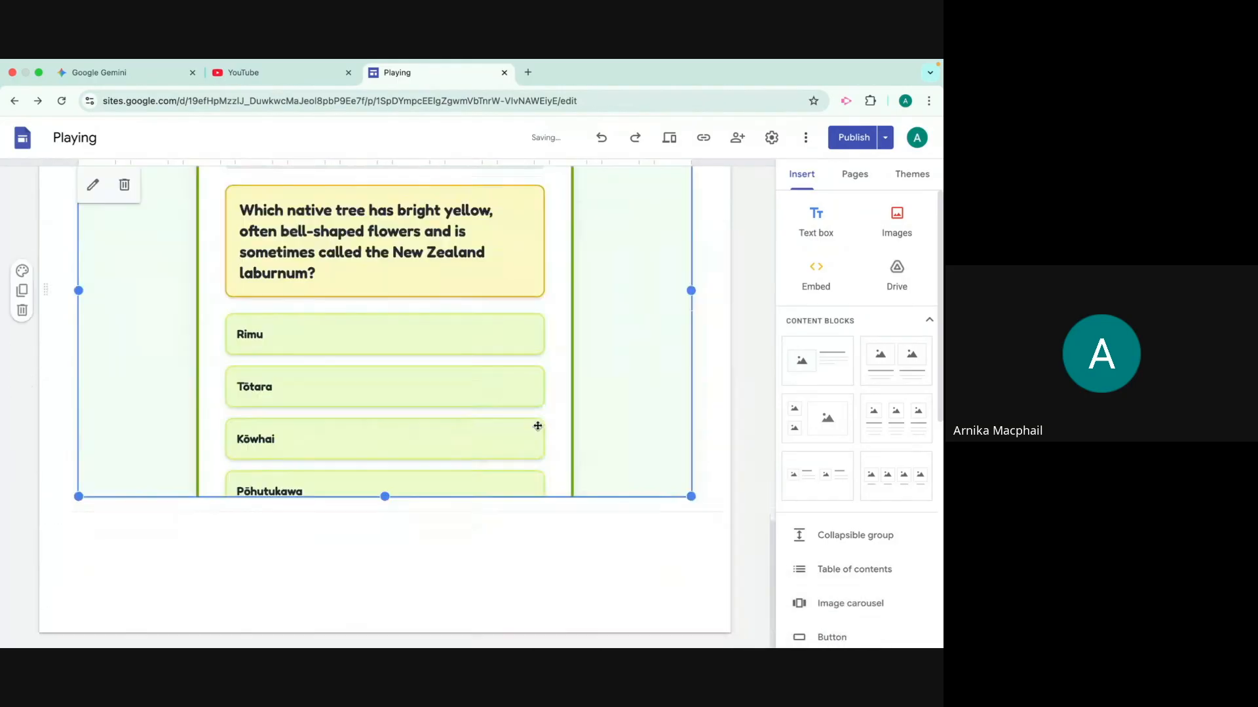
pyautogui.moveTo(386, 497); pyautogui.dragTo(387, 642)
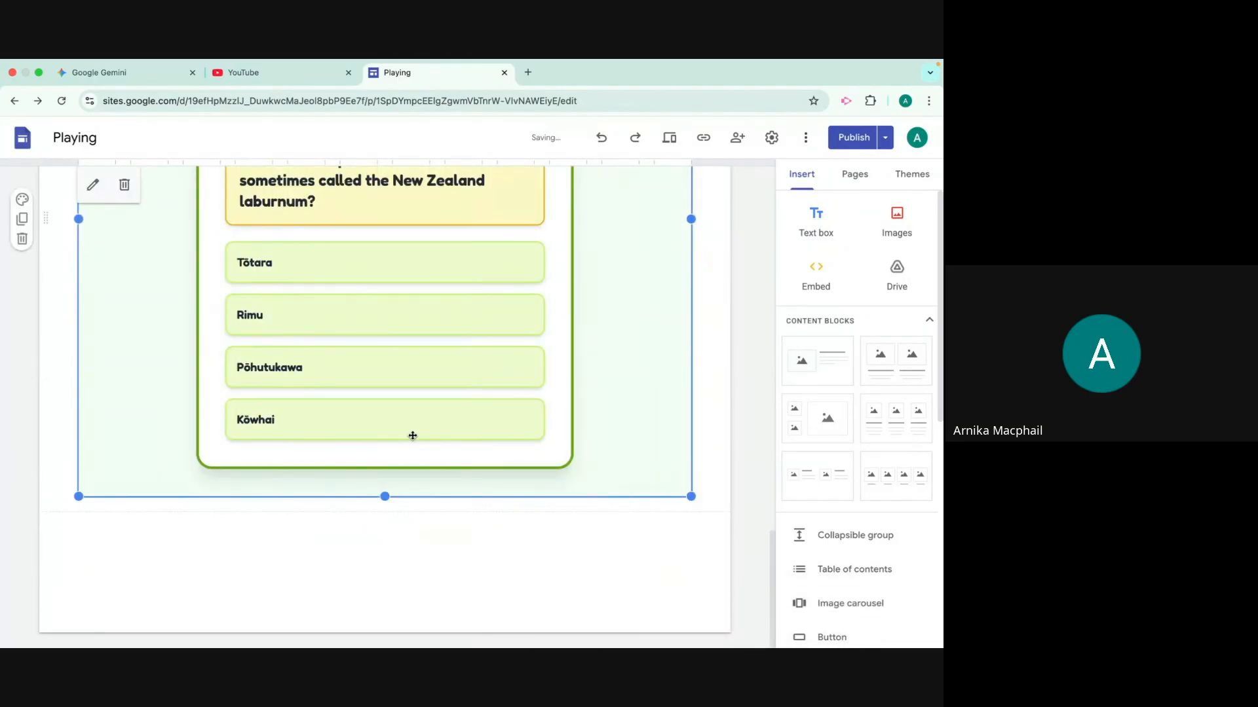
pyautogui.scroll(3, 413, 436)
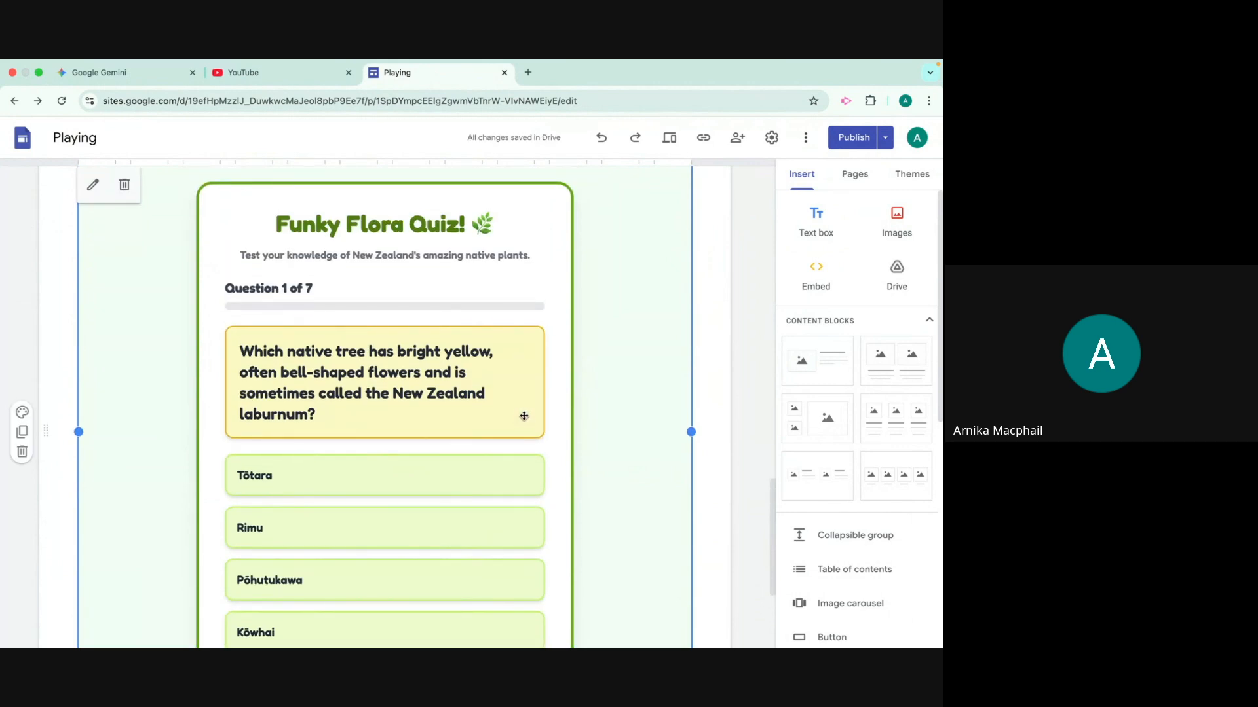
pyautogui.scroll(2, 625, 399)
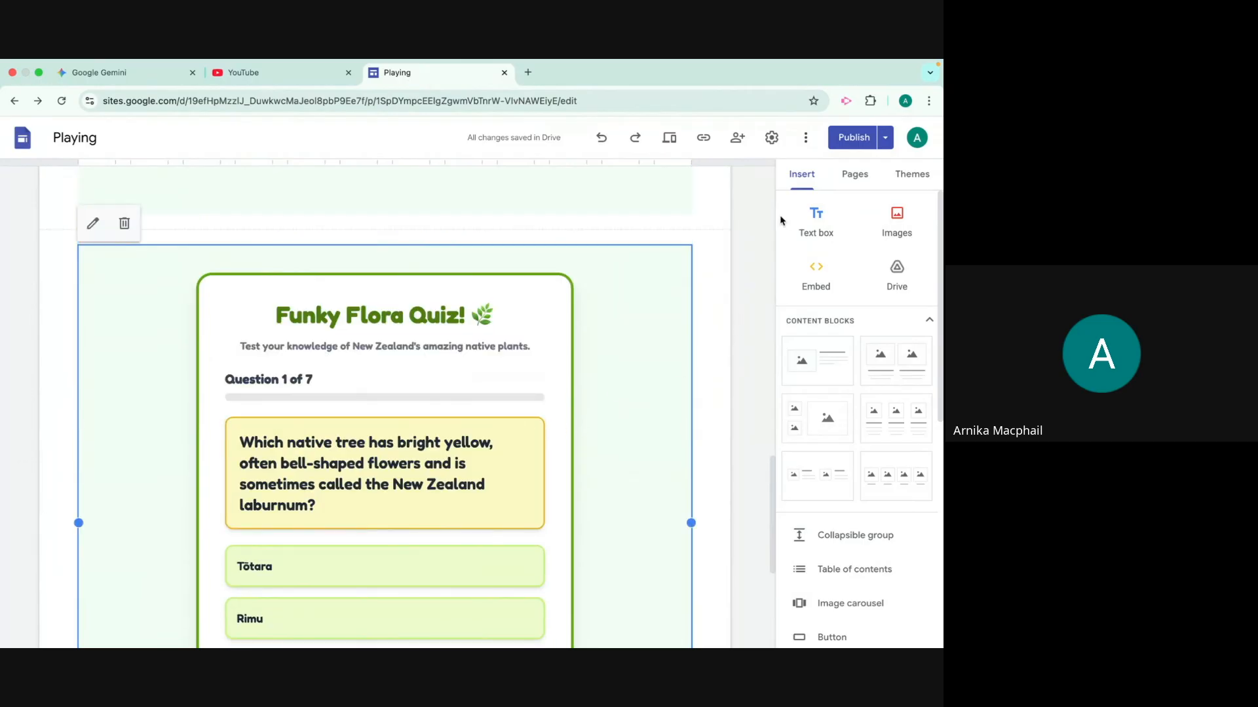
# Publish the site's changes and look over the NZ Natives page with its embedded plant activity
pyautogui.click(853, 139)
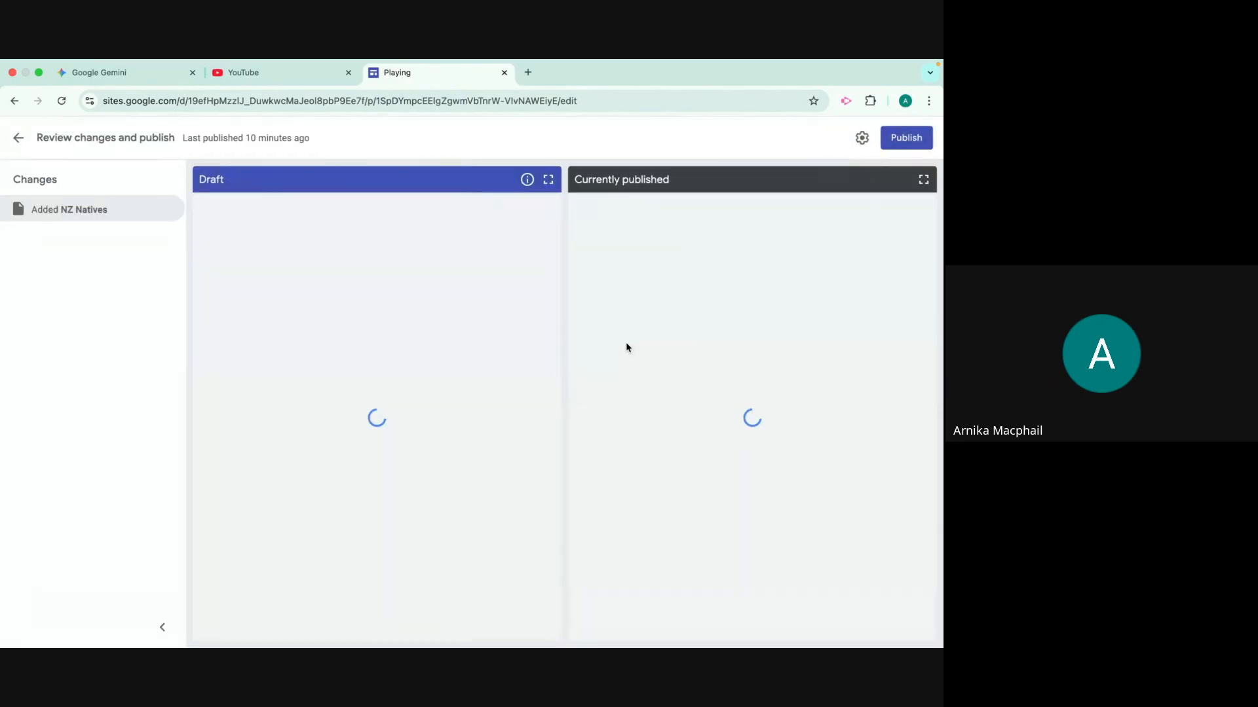
pyautogui.click(897, 141)
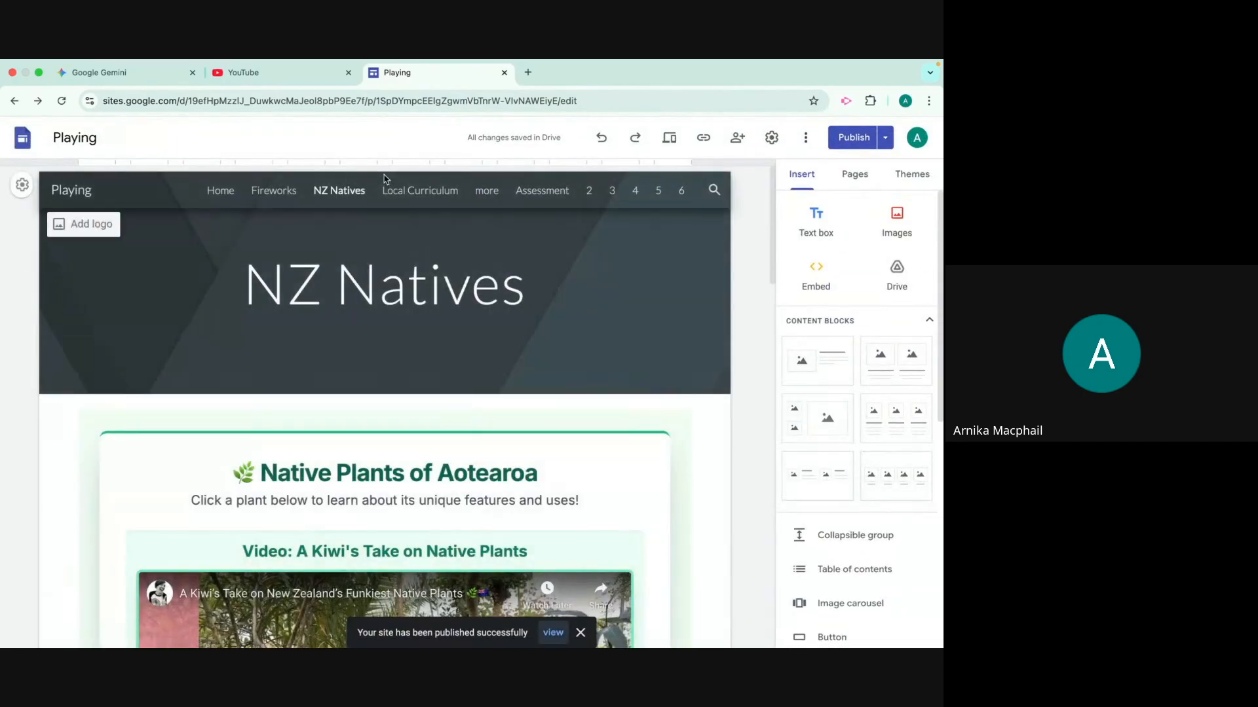
pyautogui.scroll(-15, 440, 513)
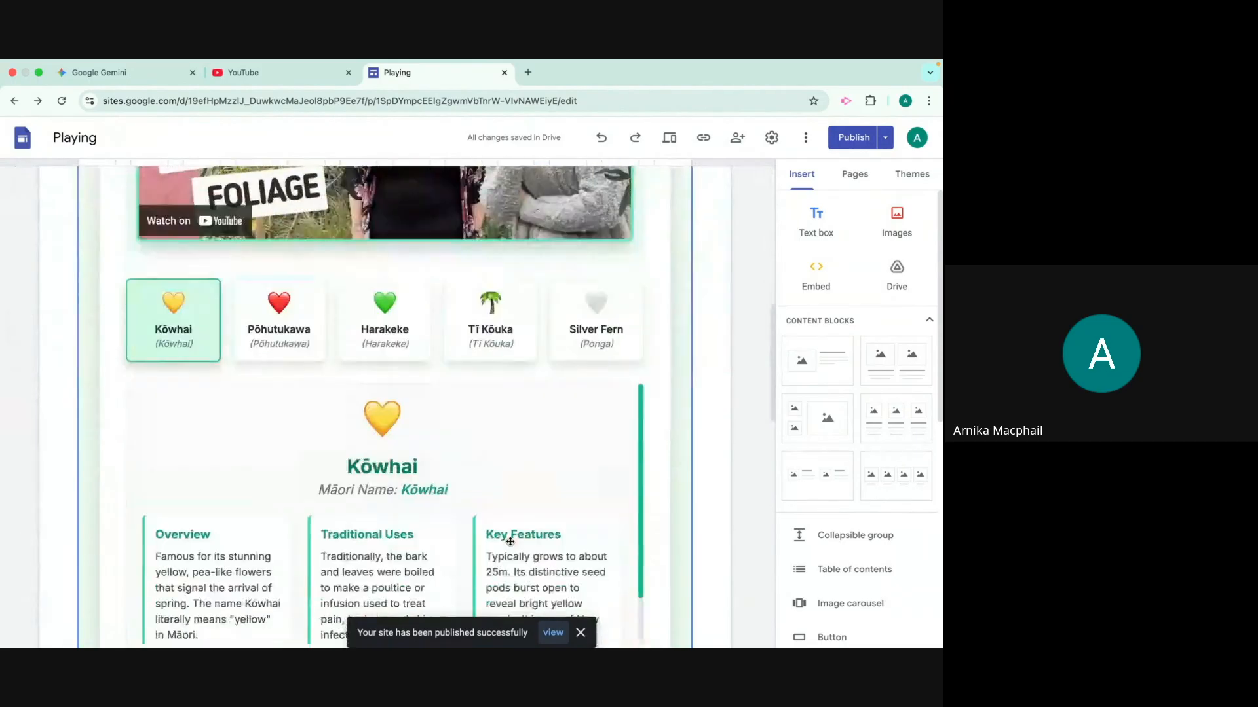
pyautogui.scroll(10, 515, 537)
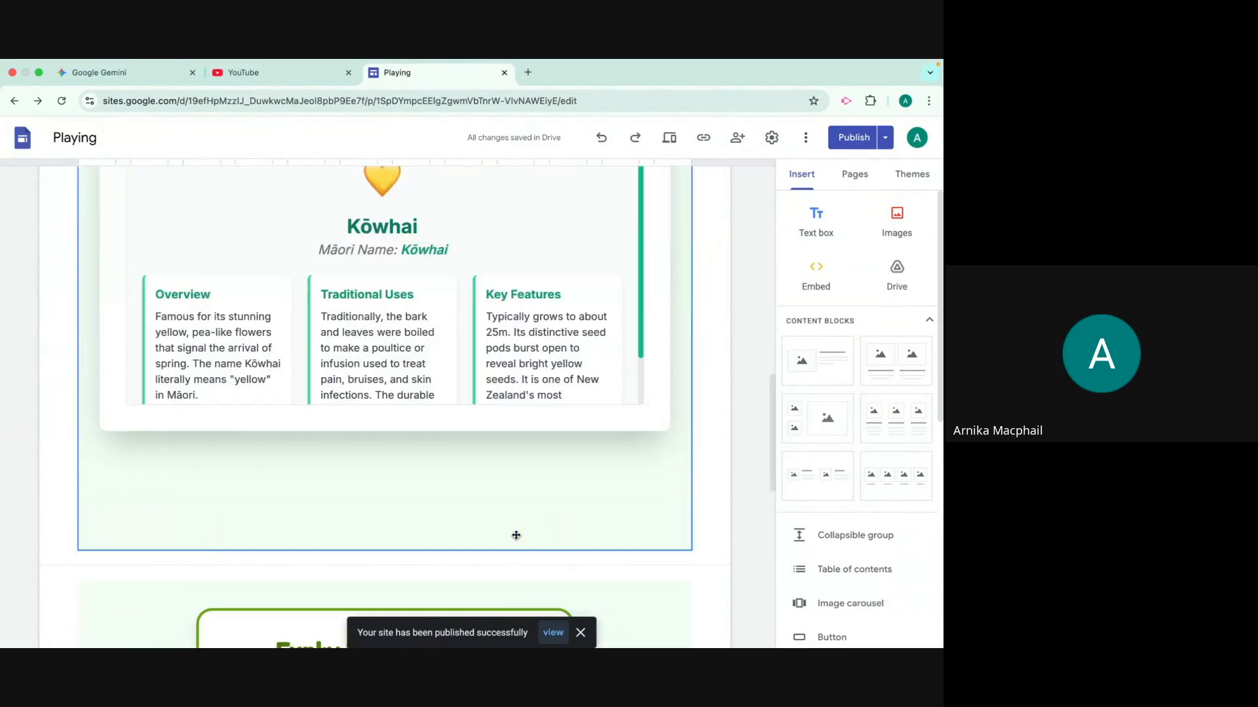
pyautogui.scroll(10, 517, 533)
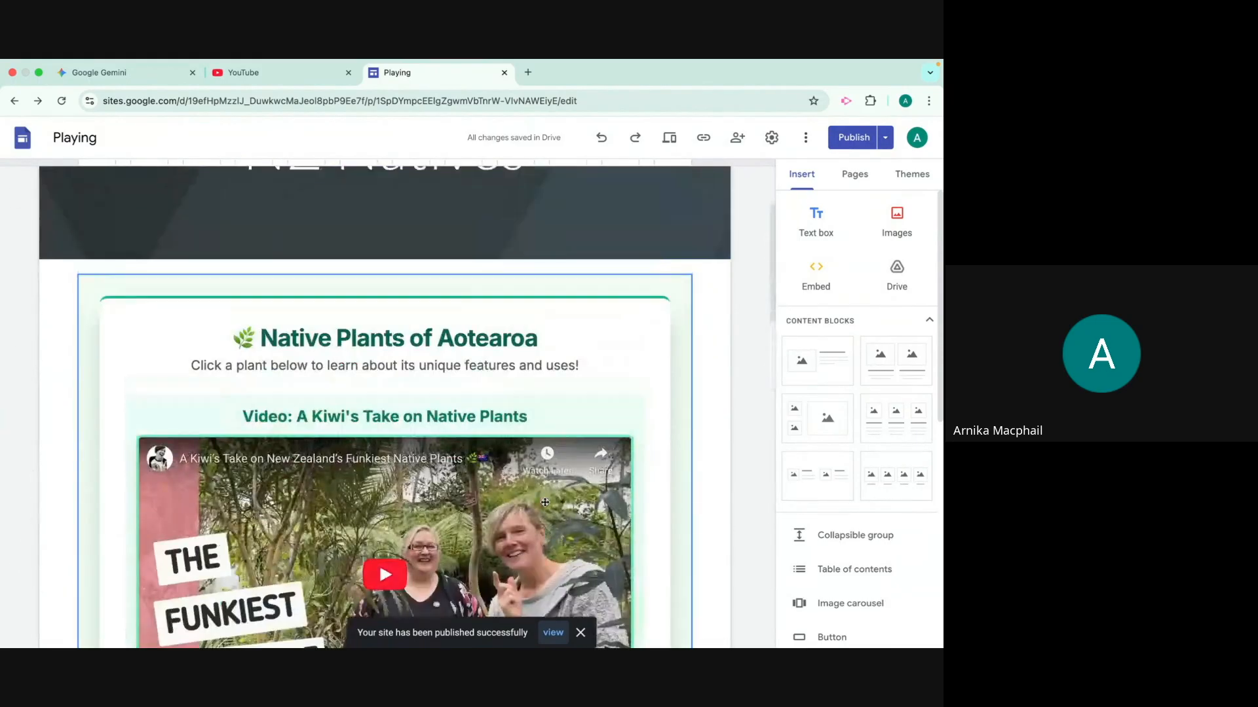
# Return to Gemini and start a fresh chat with the Canvas tool enabled
pyautogui.click(95, 74)
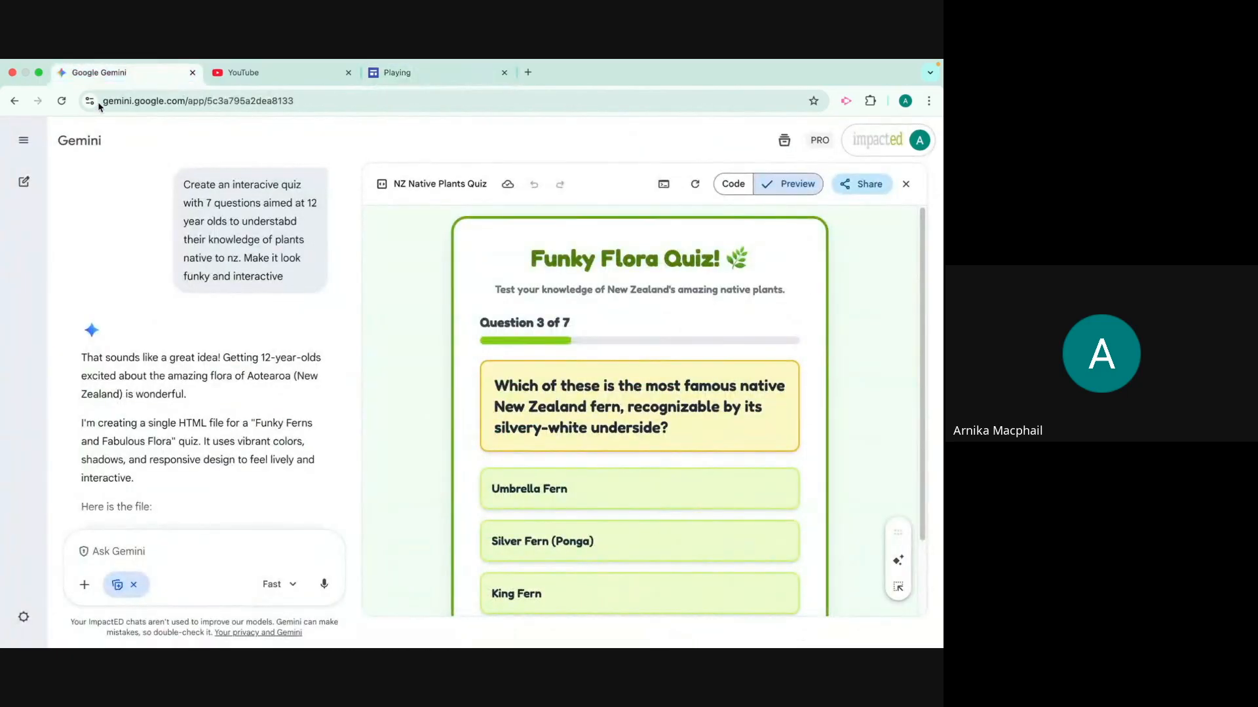
pyautogui.click(75, 143)
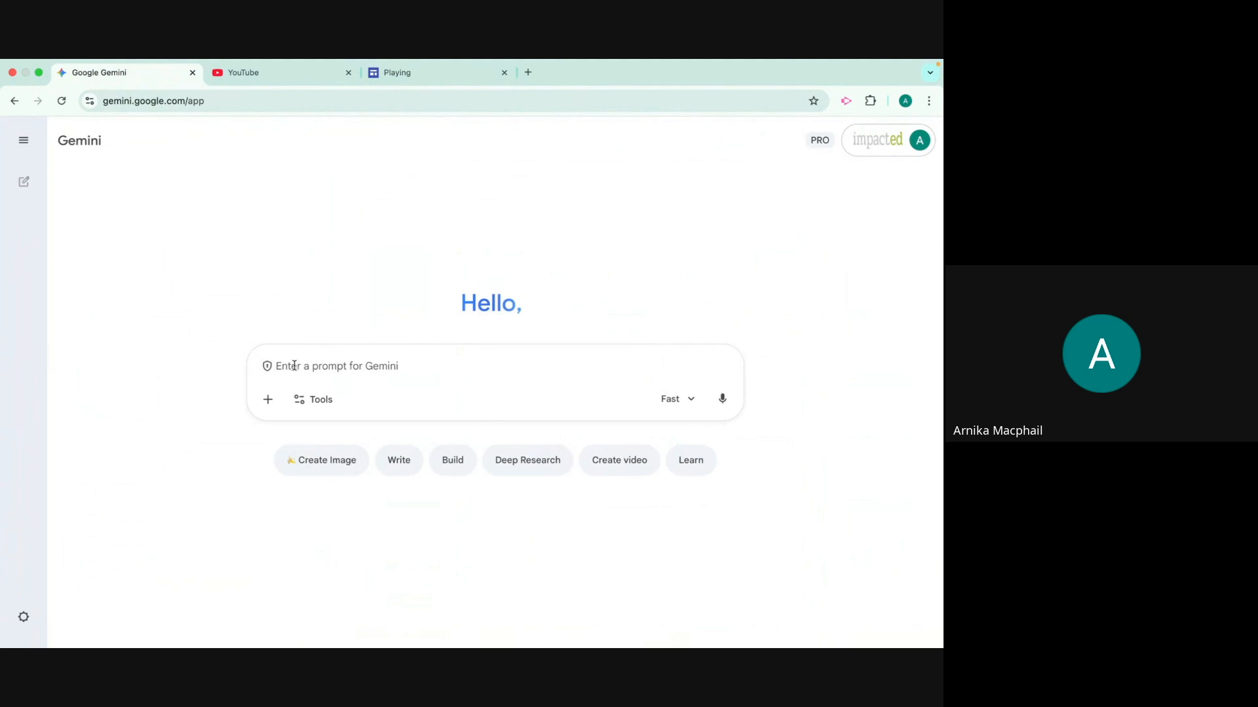
pyautogui.click(315, 400)
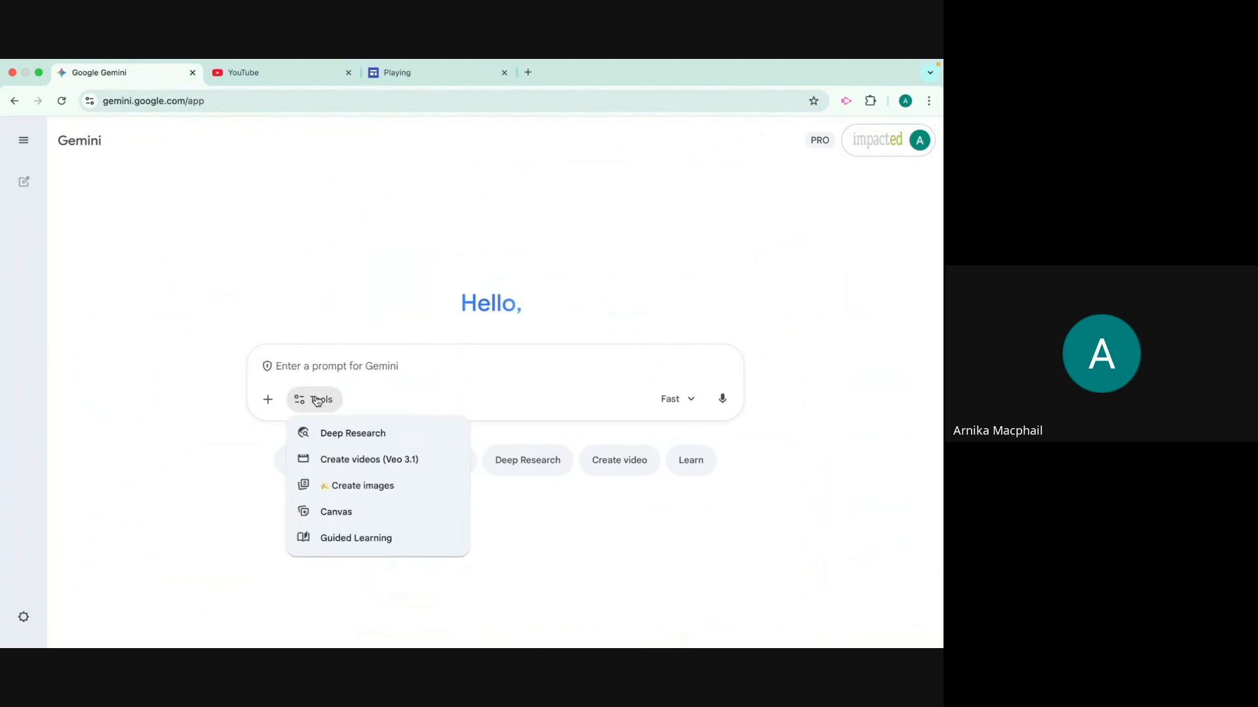
pyautogui.click(367, 517)
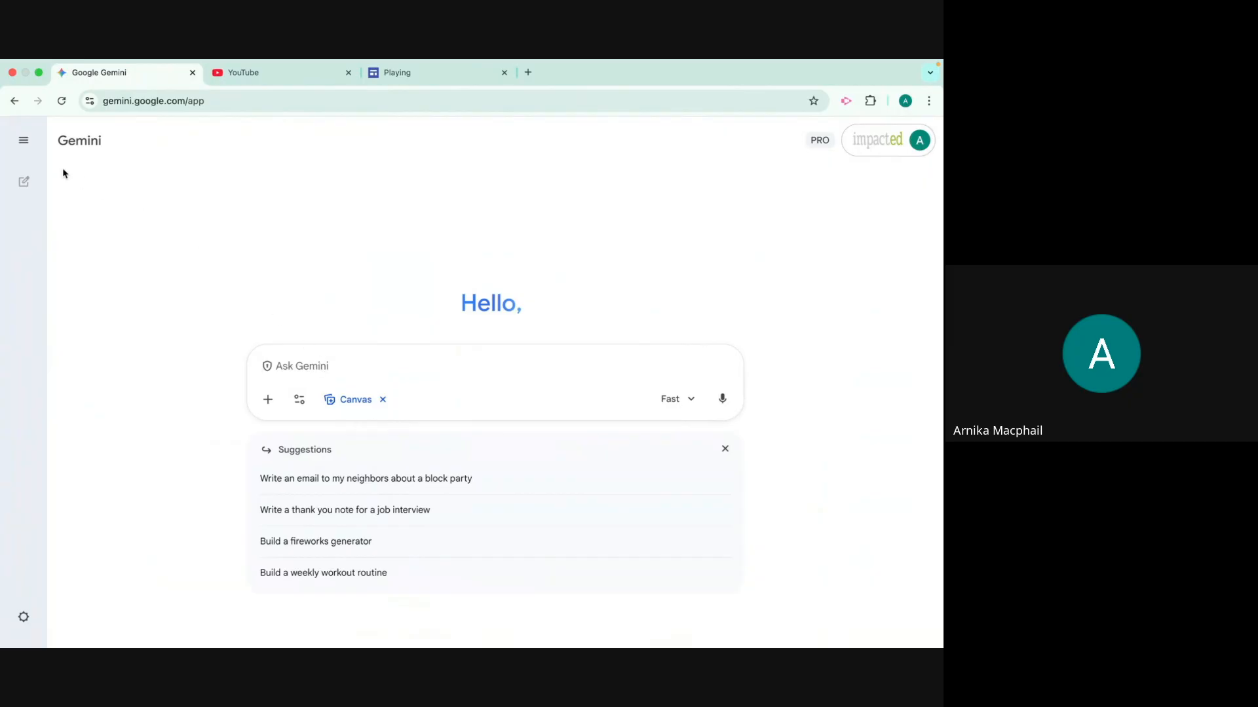
# Reopen the recent chat "Interactive NZ Plant Quiz for Kids" and bring up the options for adding files to its prompt
pyautogui.click(24, 141)
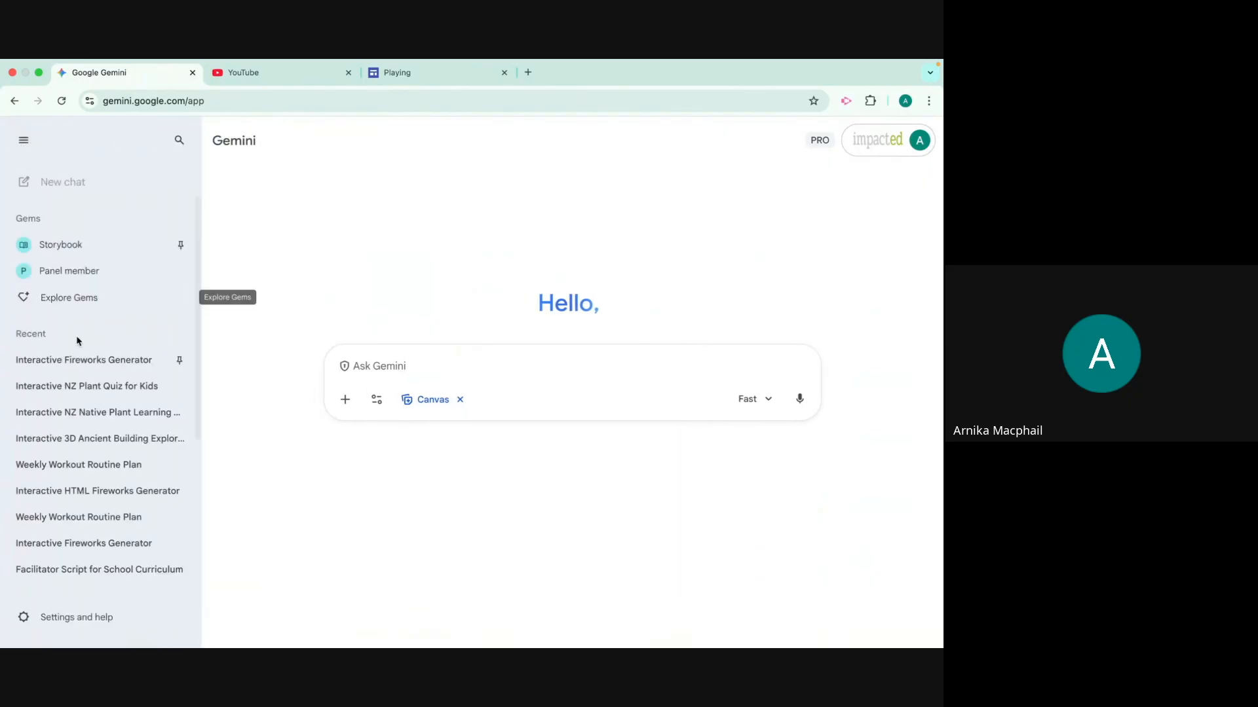
pyautogui.click(87, 386)
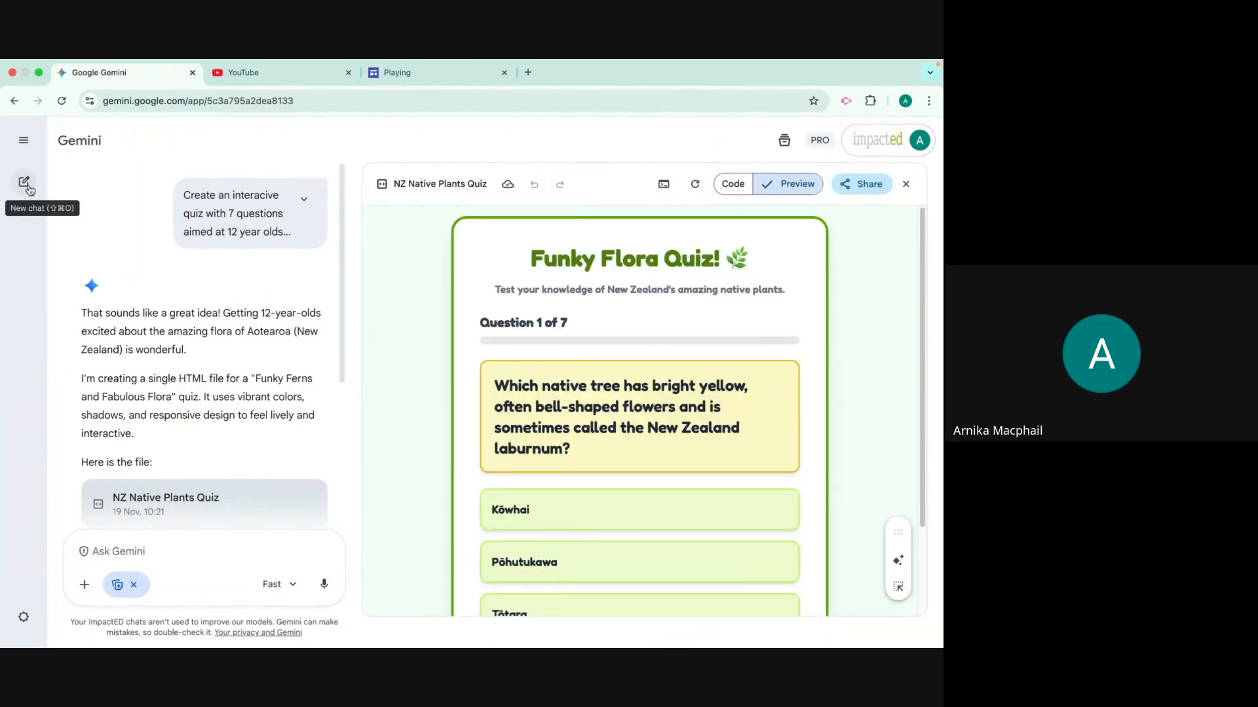
pyautogui.click(24, 139)
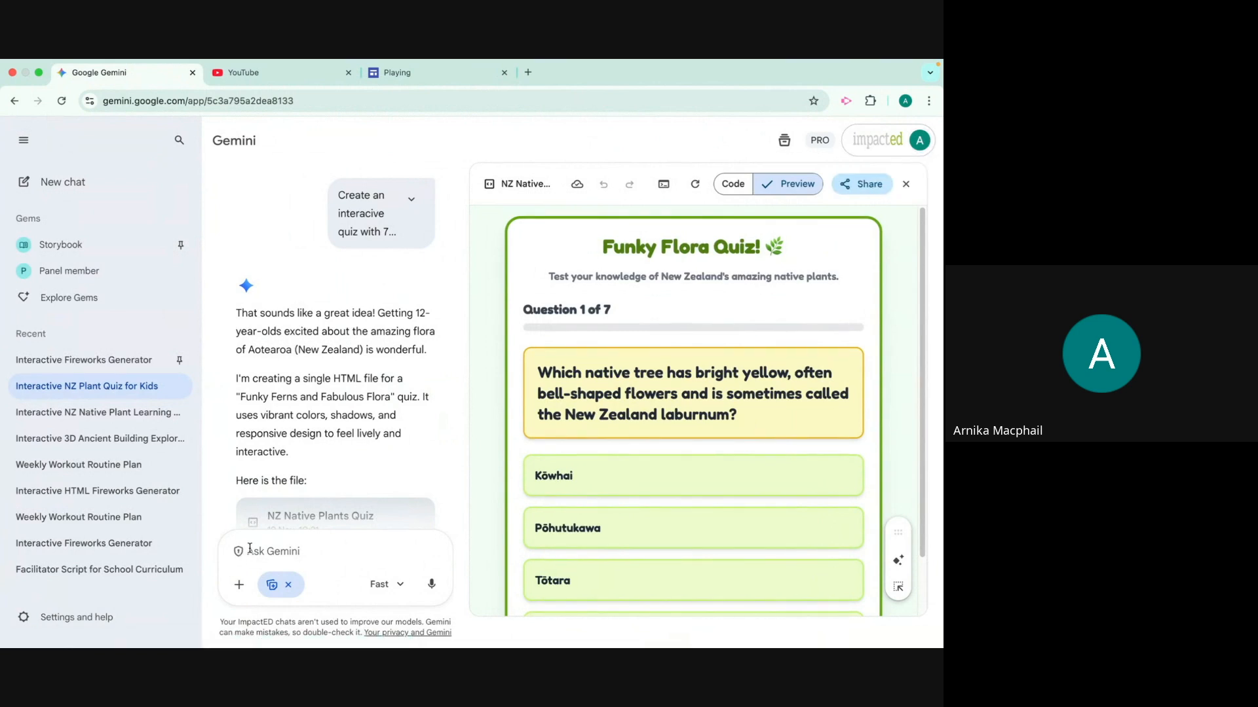
pyautogui.click(241, 584)
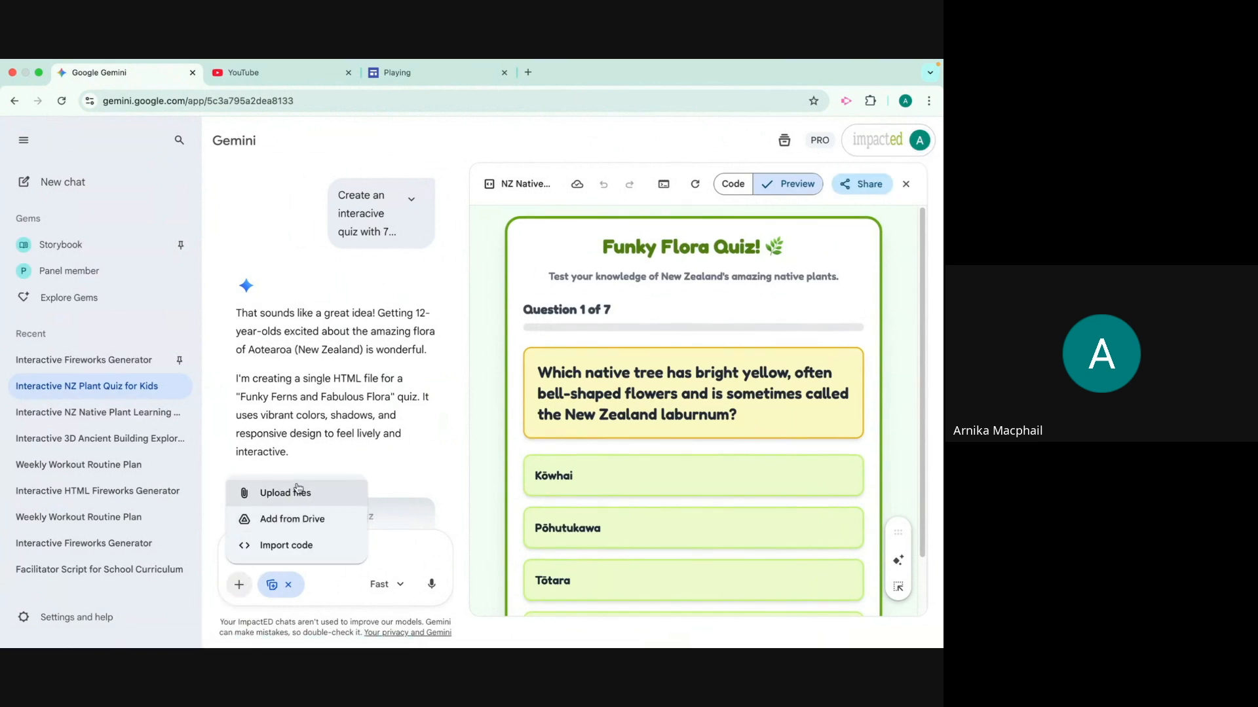